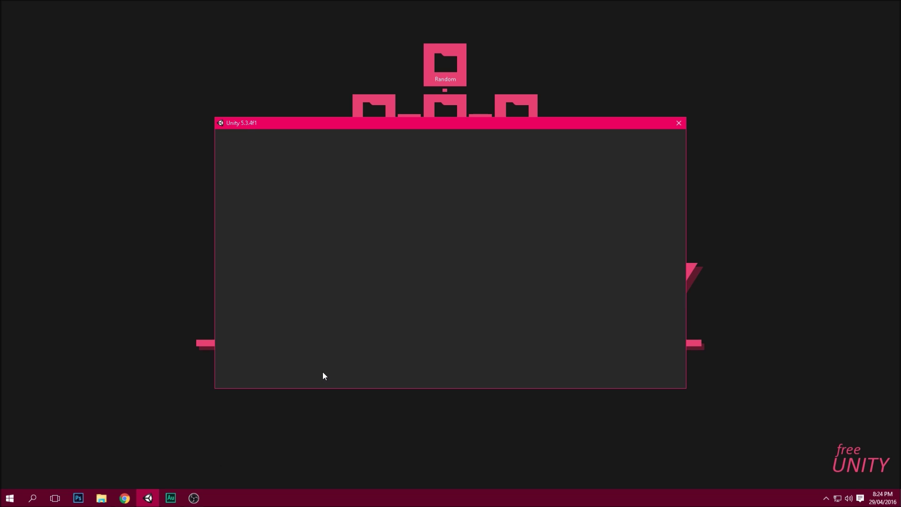
# - Create a new 2D project named YOUTUBE, saved in the Documents folder
pyautogui.click(552, 161)
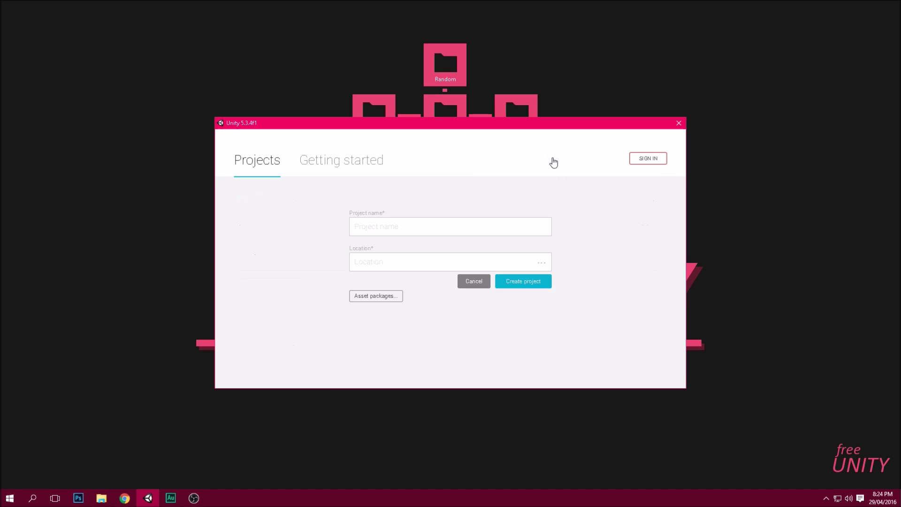
pyautogui.moveTo(463, 228); pyautogui.dragTo(282, 230)
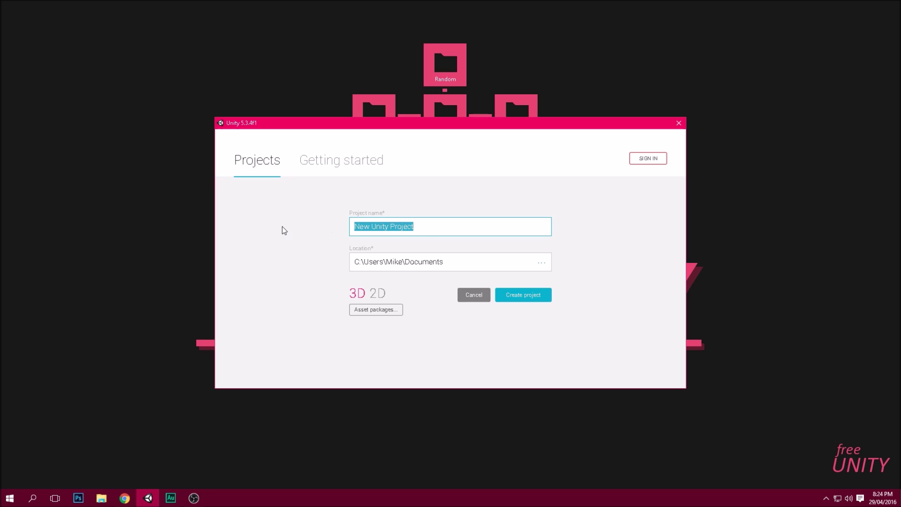
pyautogui.write('yOUTUBE')
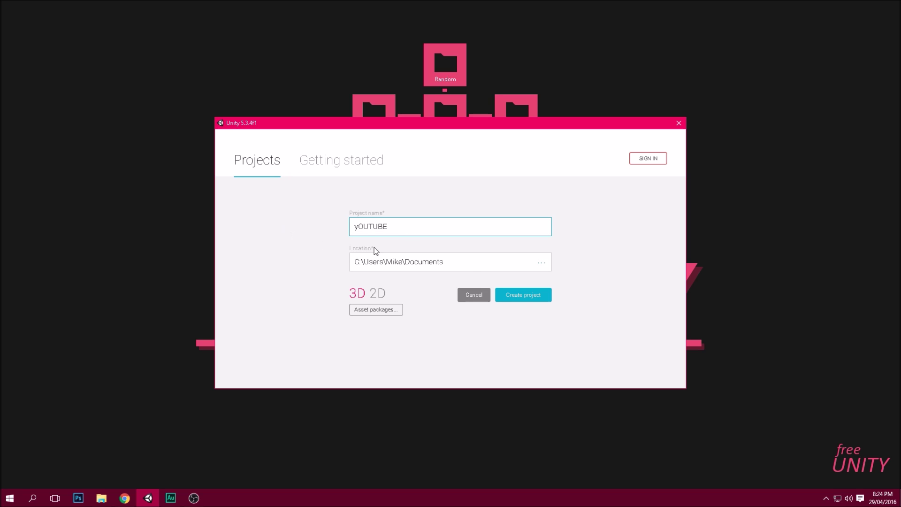
pyautogui.click(449, 258)
pyautogui.click(542, 266)
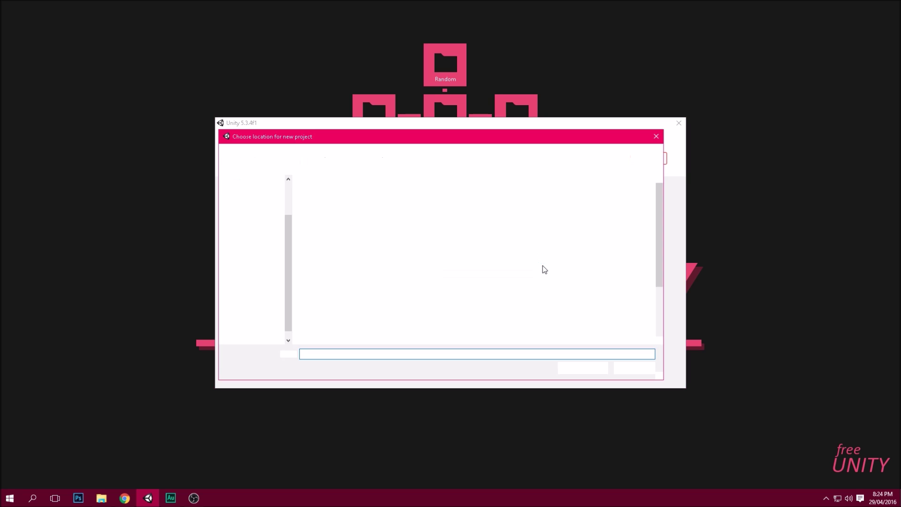
pyautogui.click(558, 107)
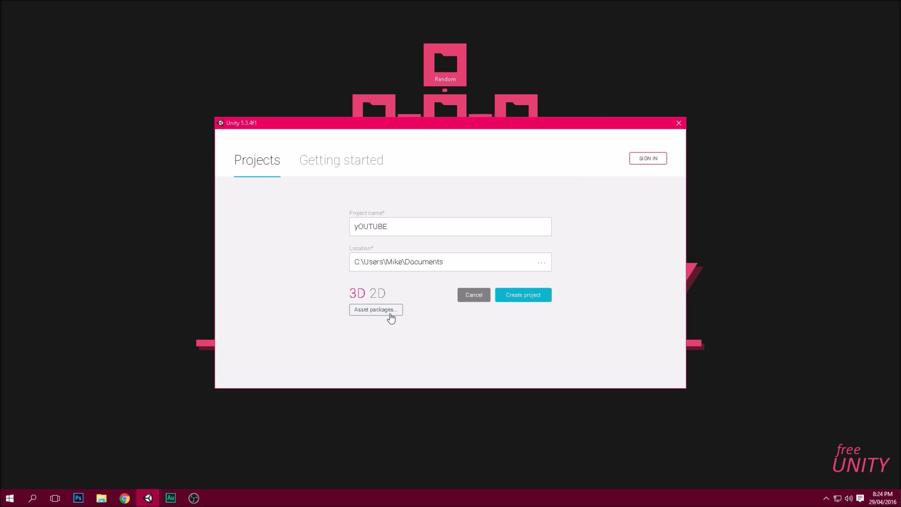
pyautogui.click(379, 300)
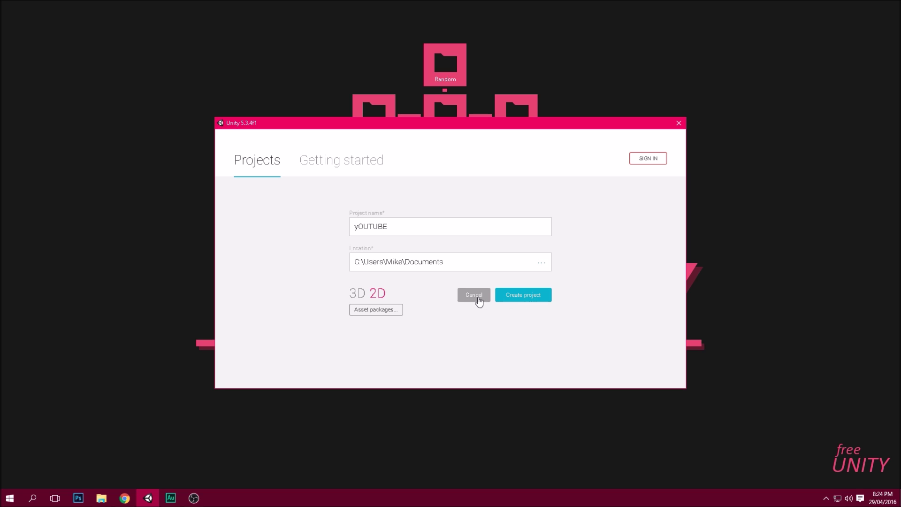
pyautogui.moveTo(422, 220); pyautogui.dragTo(309, 227)
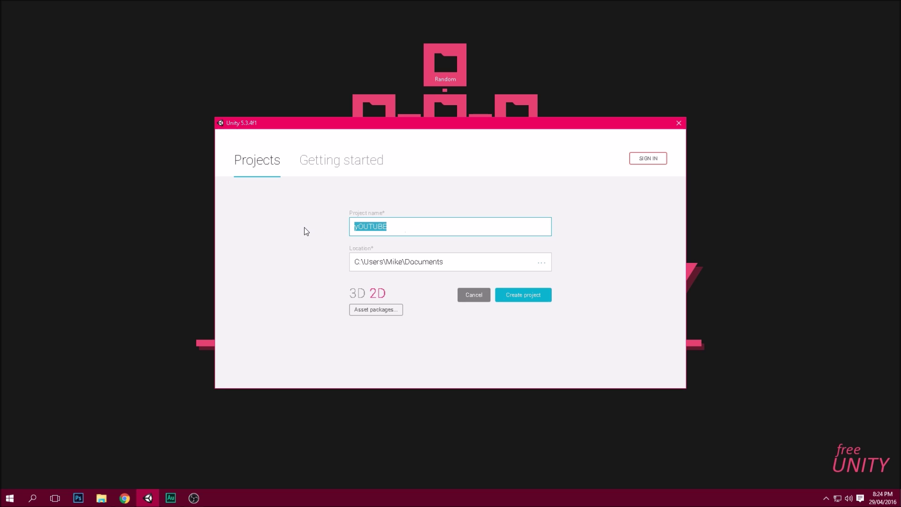
pyautogui.write('YOUTUBE')
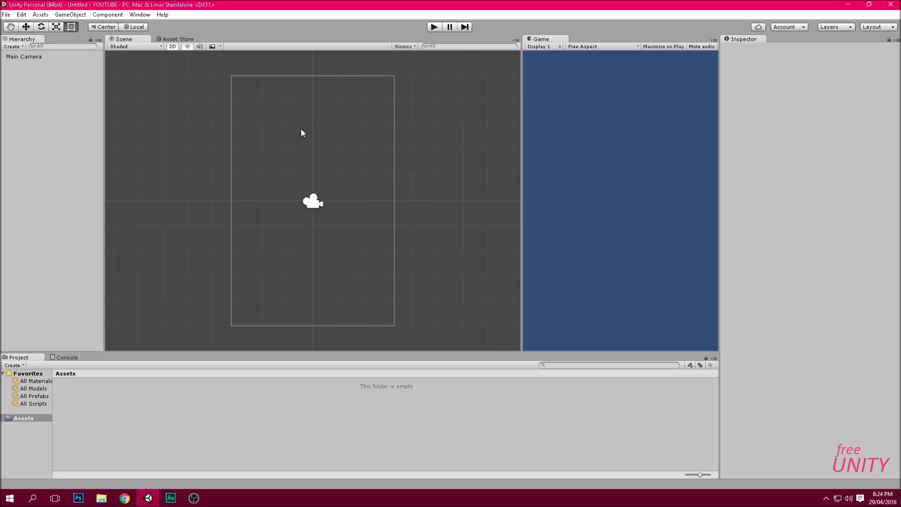
# - Reset the editor to the Default layout
pyautogui.click(139, 14)
pyautogui.moveTo(176, 50)
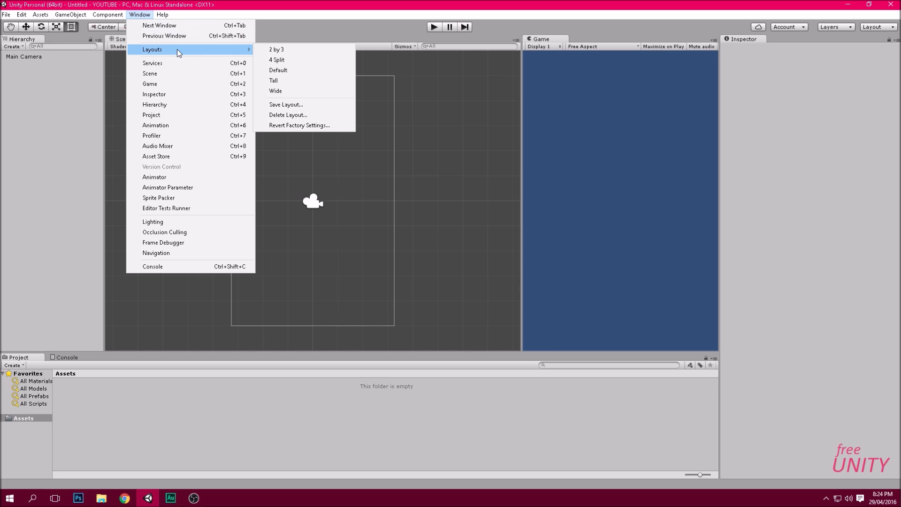
pyautogui.click(299, 70)
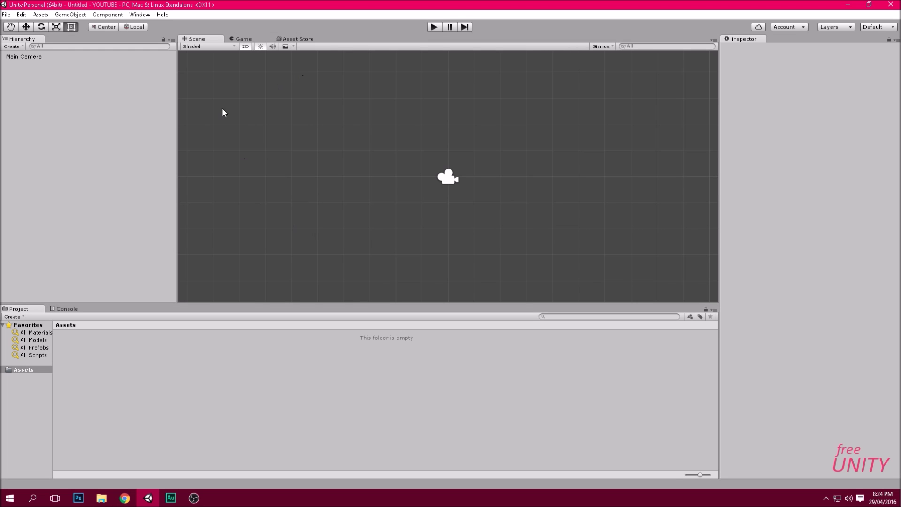
pyautogui.click(147, 15)
pyautogui.moveTo(181, 49)
# - Resize the Hierarchy, Project and Scene panels and dock the Game view beside the Scene view
pyautogui.moveTo(176, 163); pyautogui.dragTo(62, 165)
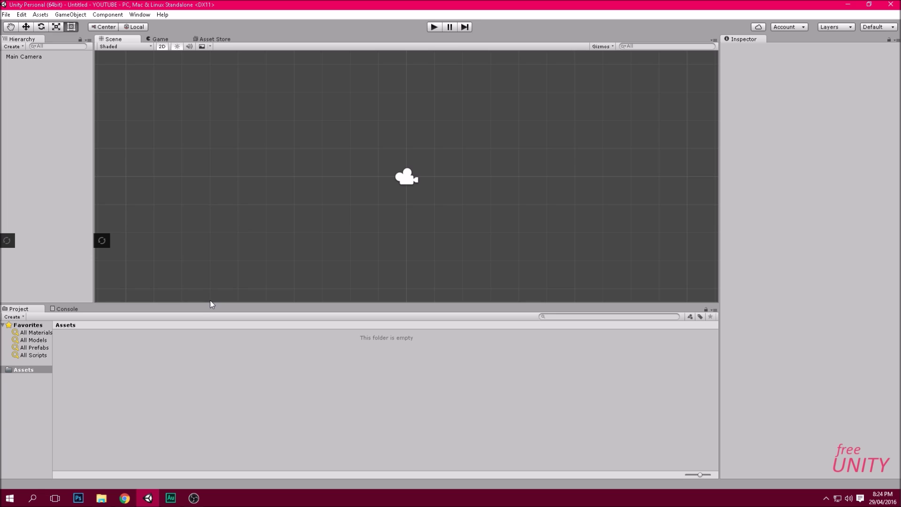
pyautogui.moveTo(210, 305); pyautogui.dragTo(212, 353)
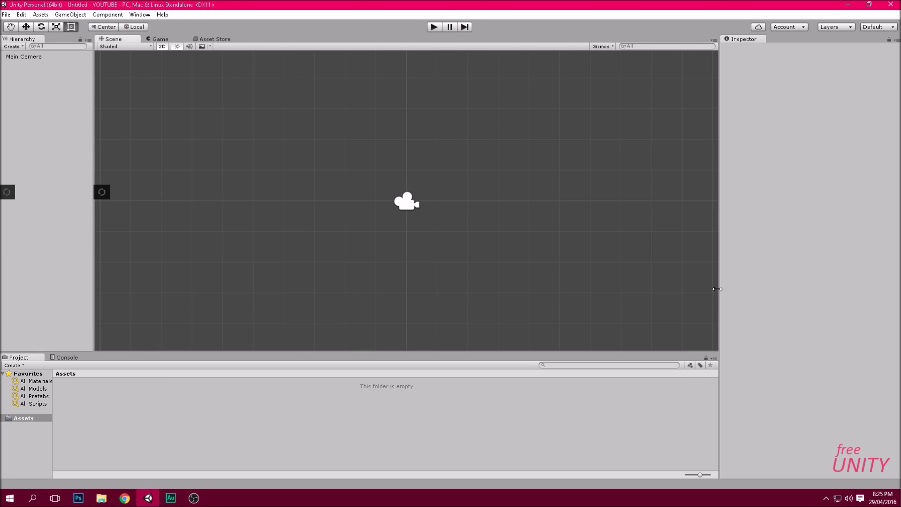
pyautogui.moveTo(718, 289); pyautogui.dragTo(740, 289)
pyautogui.scroll(-5, 302, 199)
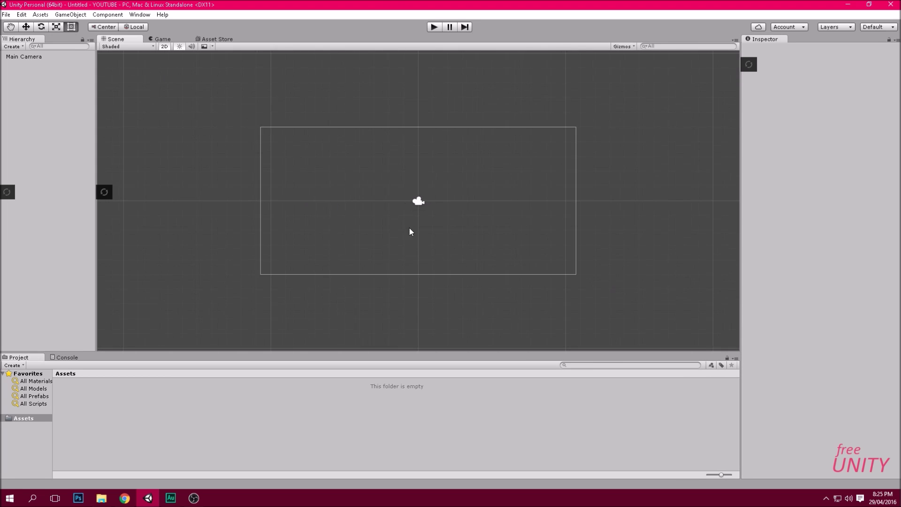
pyautogui.moveTo(560, 242); pyautogui.dragTo(578, 253, button='middle')
pyautogui.press('q')
pyautogui.moveTo(556, 274); pyautogui.dragTo(550, 276)
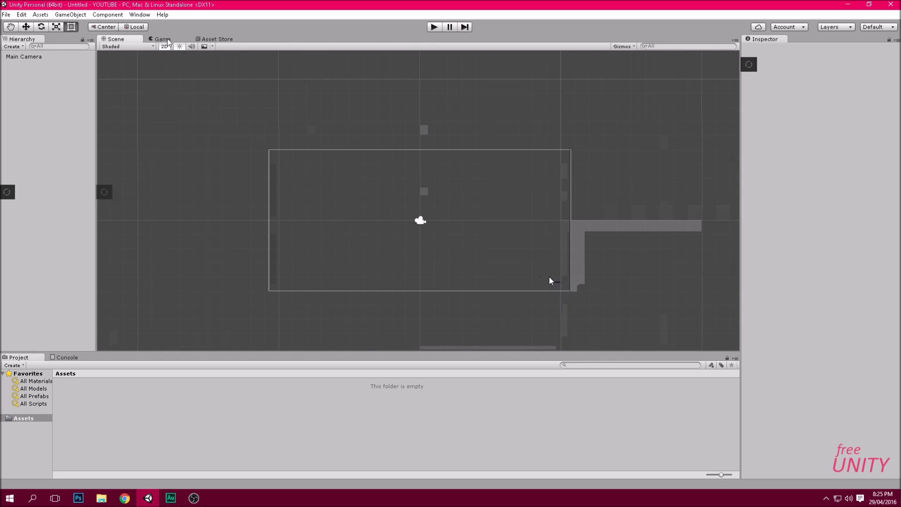
pyautogui.moveTo(168, 41); pyautogui.dragTo(676, 166)
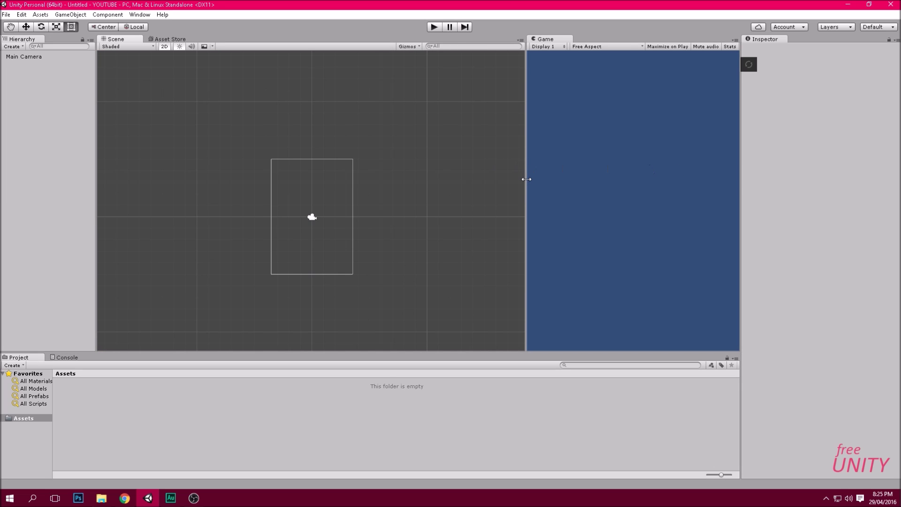
pyautogui.moveTo(527, 180); pyautogui.dragTo(559, 183)
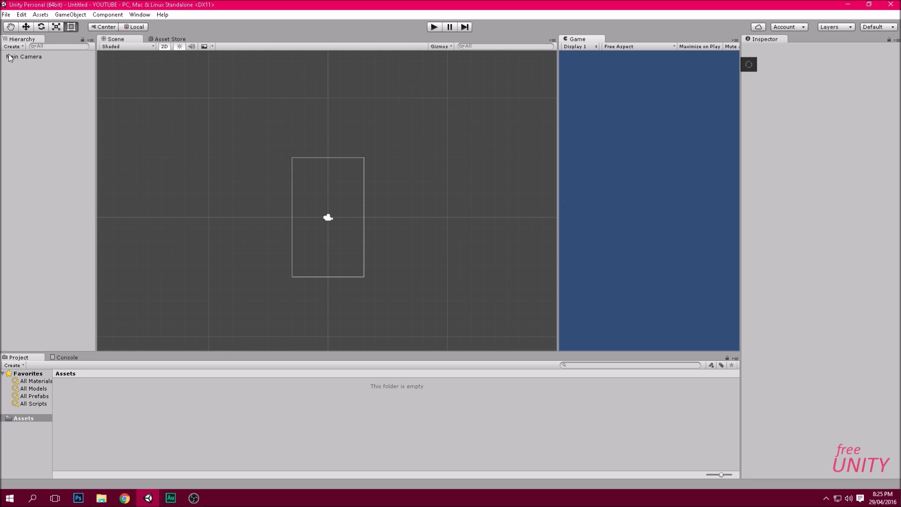
# - Add a UI Canvas with an EventSystem and frame it in the Scene view
pyautogui.rightClick(34, 83)
pyautogui.moveTo(84, 214)
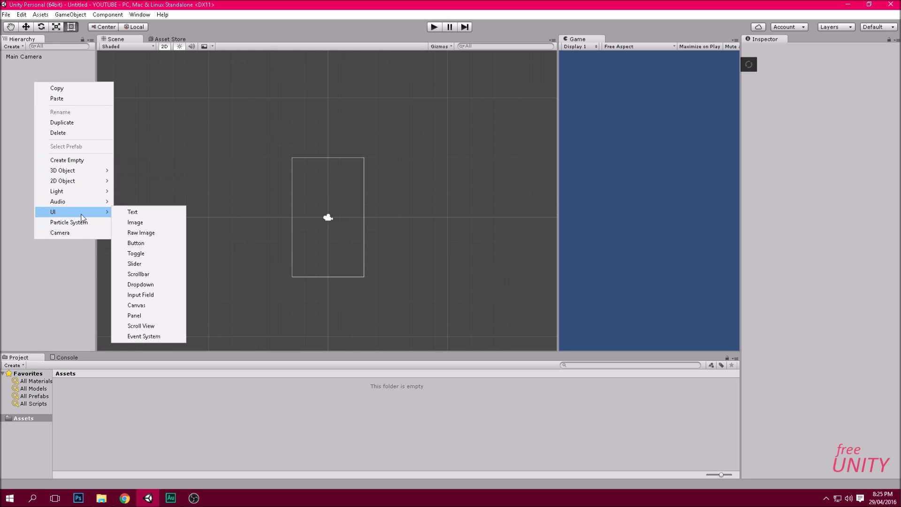
pyautogui.click(147, 306)
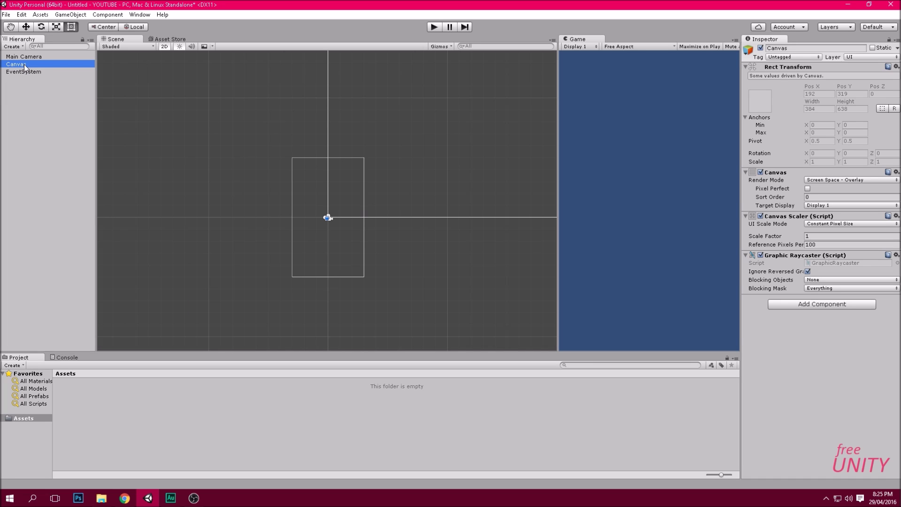
pyautogui.doubleClick(24, 63)
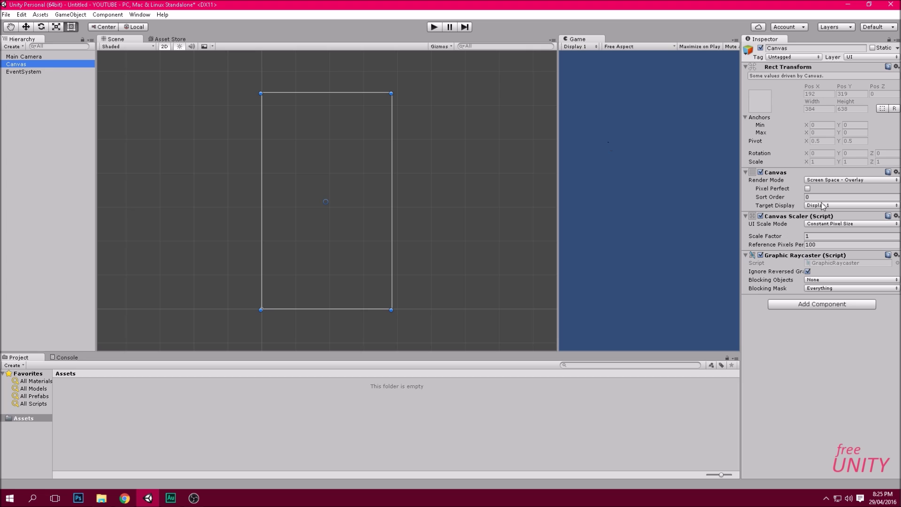
# - Set the Canvas Scaler's UI Scale Mode to Scale With Screen Size
pyautogui.click(828, 224)
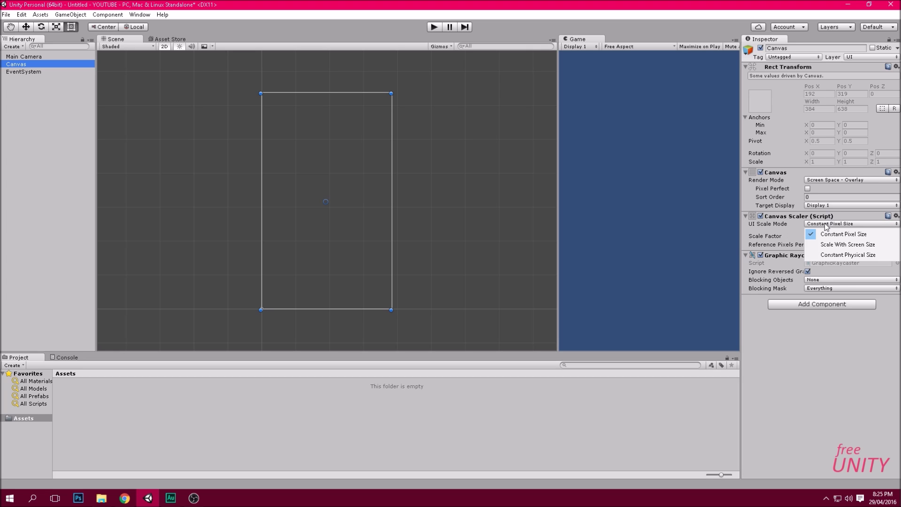
pyautogui.click(834, 245)
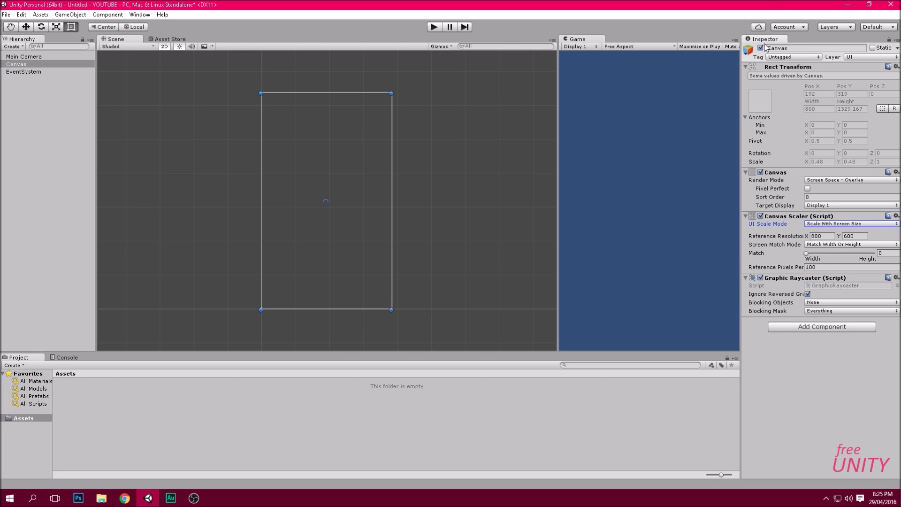
pyautogui.click(59, 62)
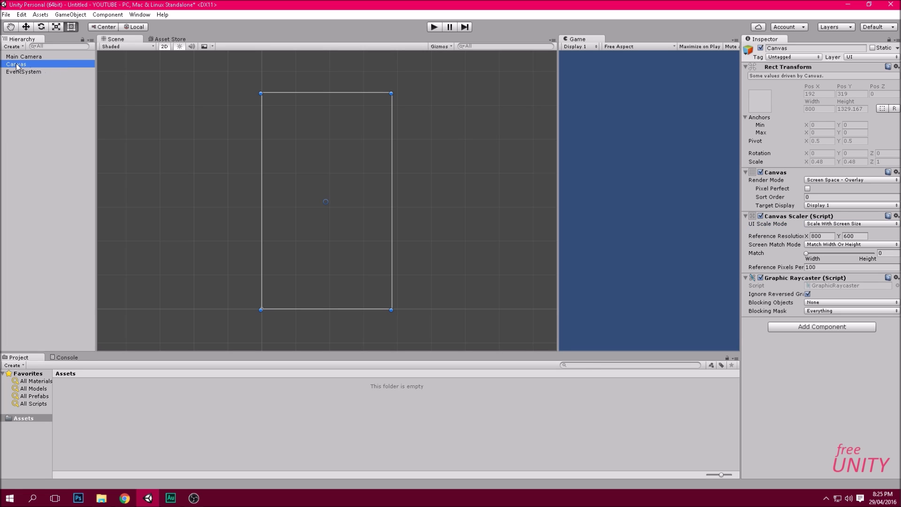
pyautogui.rightClick(18, 66)
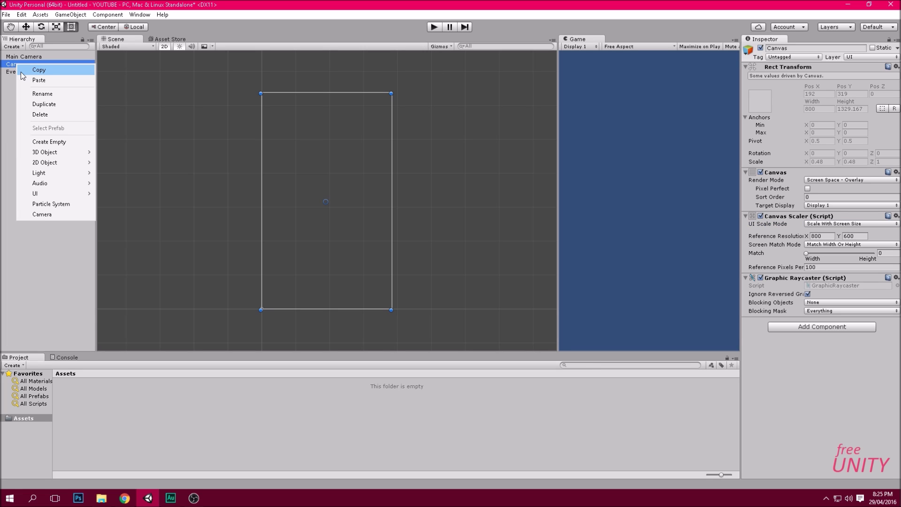
# - Add a UI Image under the Canvas and move it to the canvas top
pyautogui.moveTo(59, 194)
pyautogui.click(128, 204)
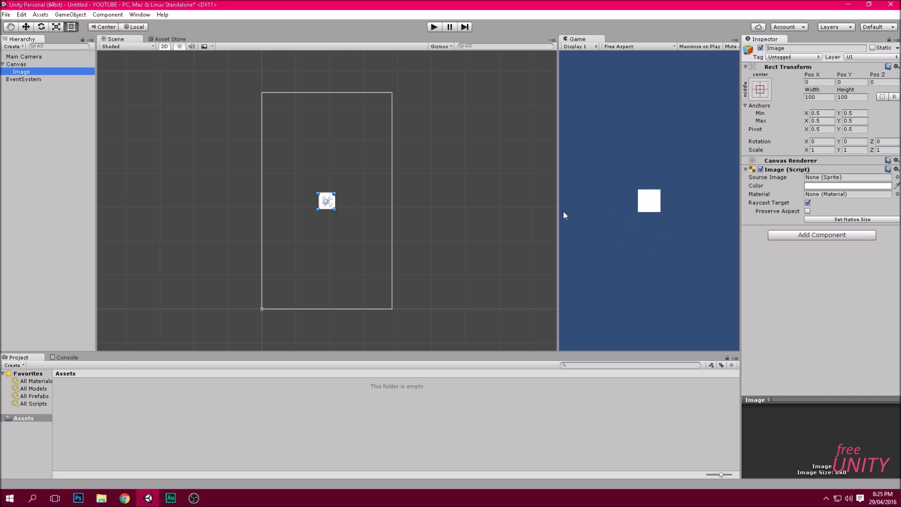
pyautogui.click(326, 197)
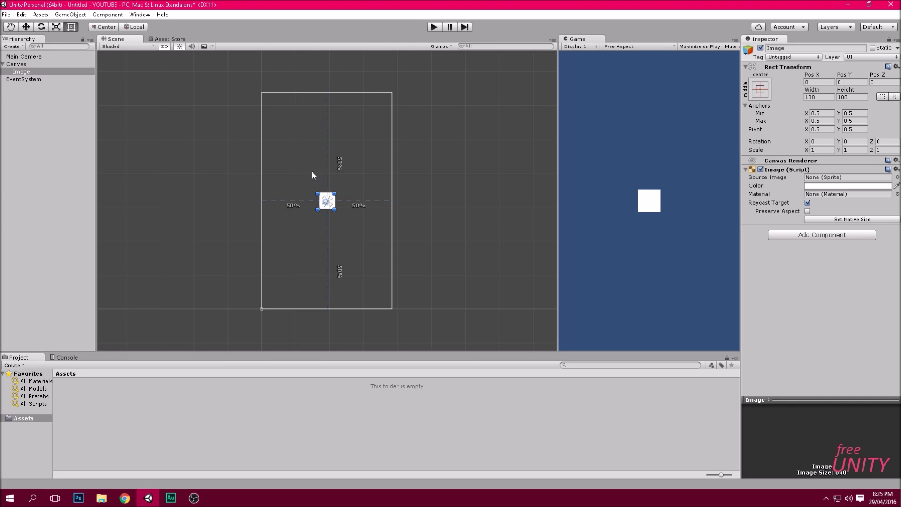
pyautogui.press('w')
pyautogui.moveTo(327, 169); pyautogui.dragTo(324, 64)
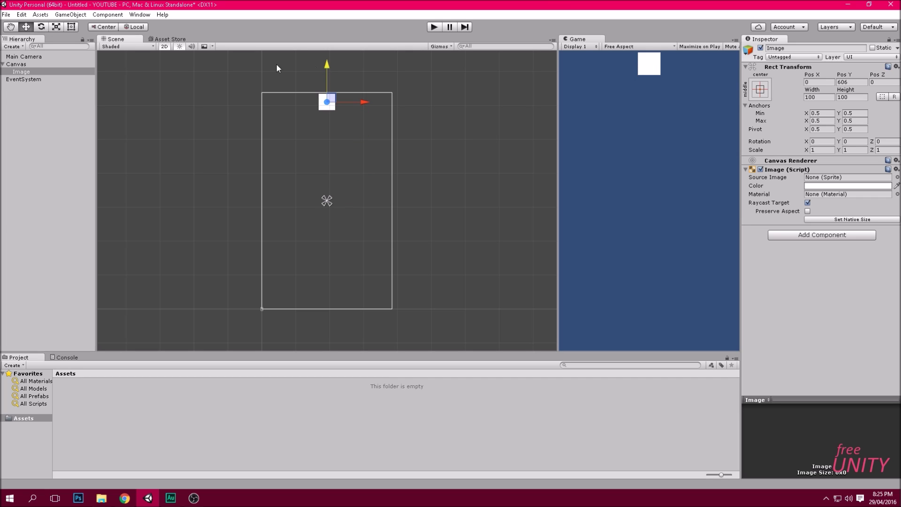
# - Stretch the Image's left and right edges out to the canvas width
pyautogui.click(72, 27)
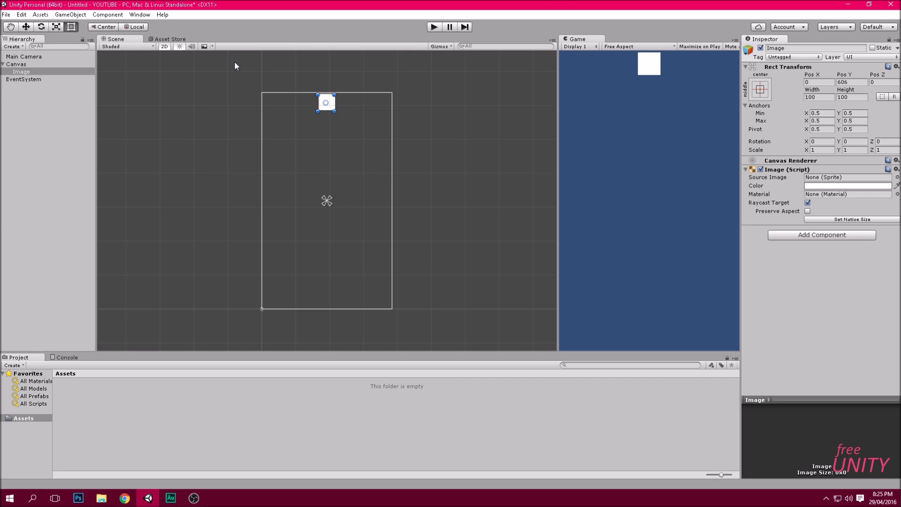
pyautogui.moveTo(318, 103); pyautogui.dragTo(261, 105)
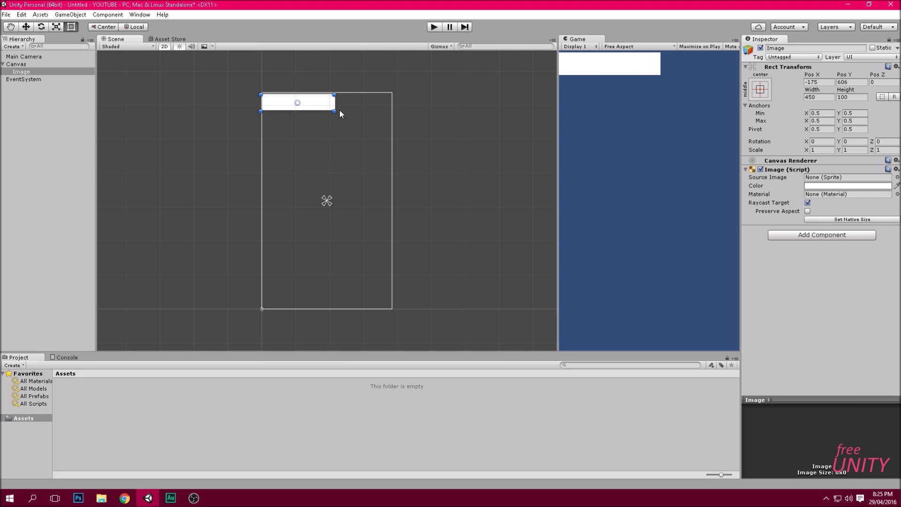
pyautogui.moveTo(335, 103); pyautogui.dragTo(368, 93)
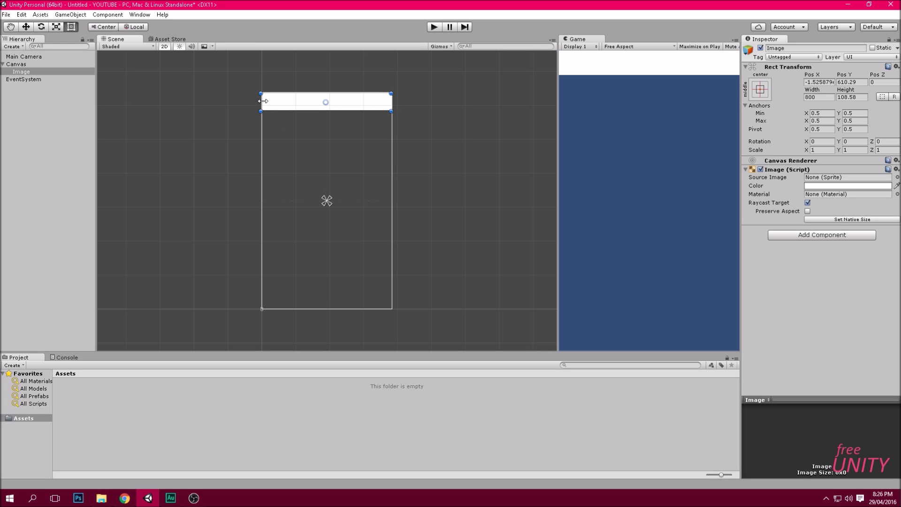
# - Drag the Image's bottom edge down to a height of 159 and widen the Game view
pyautogui.scroll(3, 263, 127)
pyautogui.moveTo(258, 130); pyautogui.dragTo(286, 207, button='middle')
pyautogui.scroll(2, 291, 206)
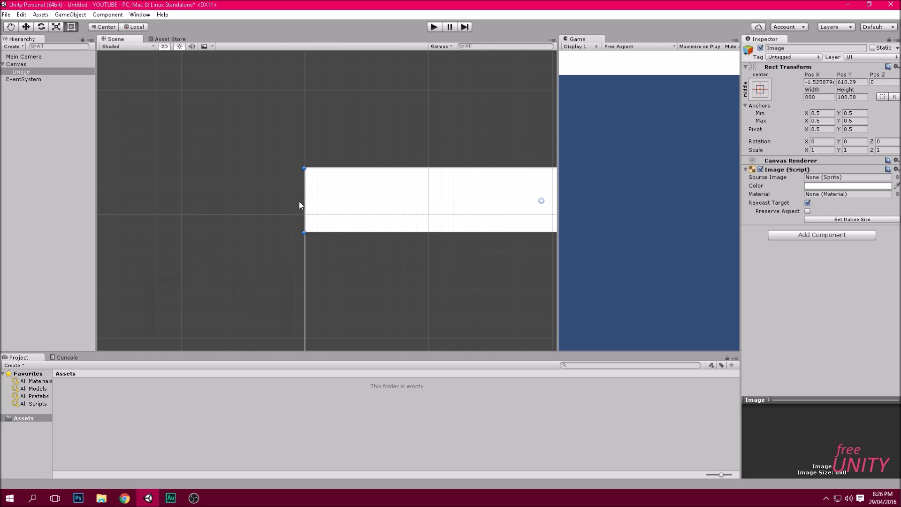
pyautogui.scroll(3, 316, 141)
pyautogui.scroll(-2, 318, 141)
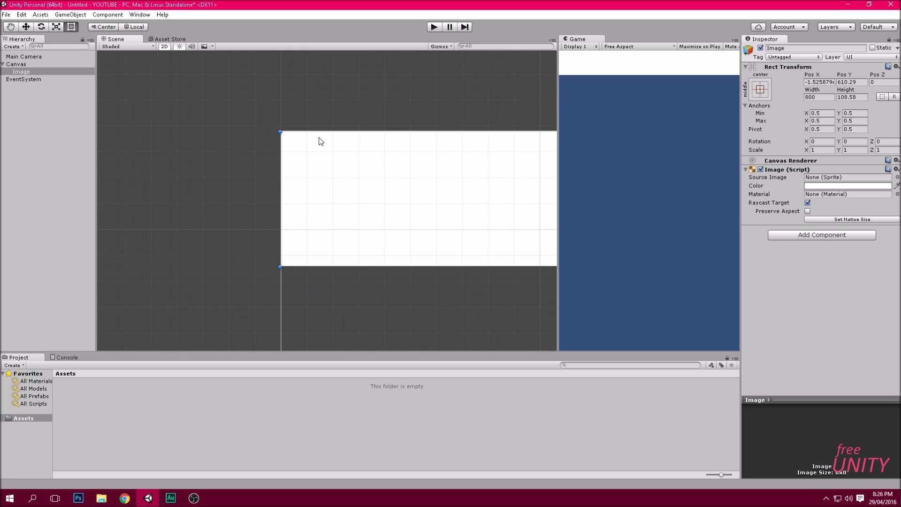
pyautogui.scroll(3, 332, 142)
pyautogui.scroll(-3, 348, 150)
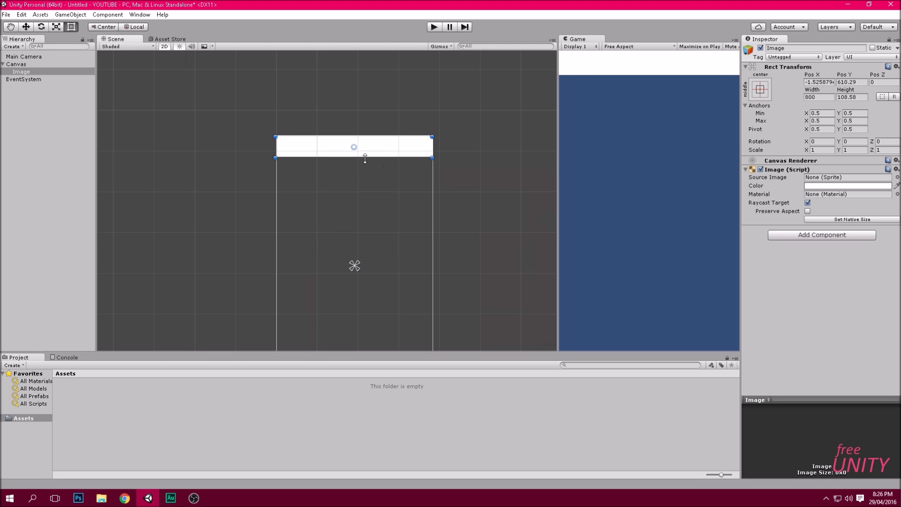
pyautogui.moveTo(365, 158); pyautogui.dragTo(365, 168)
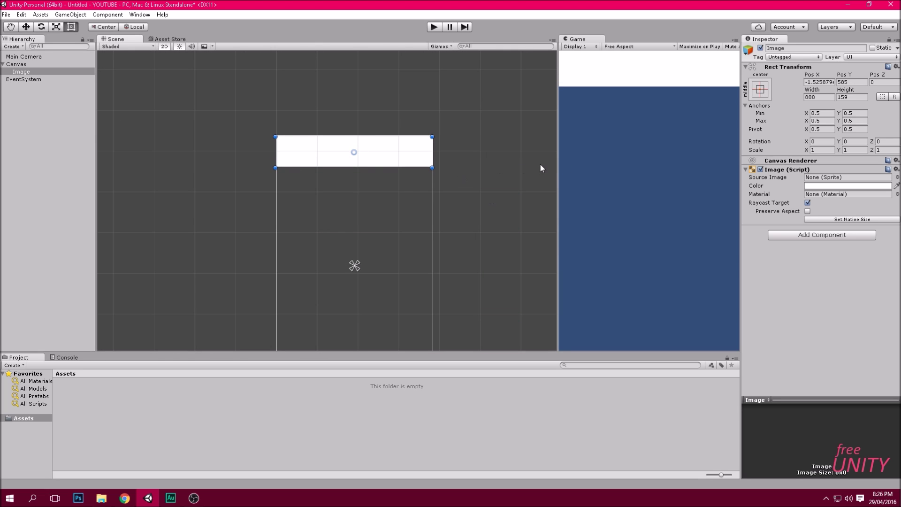
pyautogui.moveTo(558, 169)
pyautogui.mouseDown()
pyautogui.moveTo(501, 171)
pyautogui.moveTo(599, 175)
pyautogui.moveTo(524, 177)
pyautogui.moveTo(557, 171)
pyautogui.mouseUp()
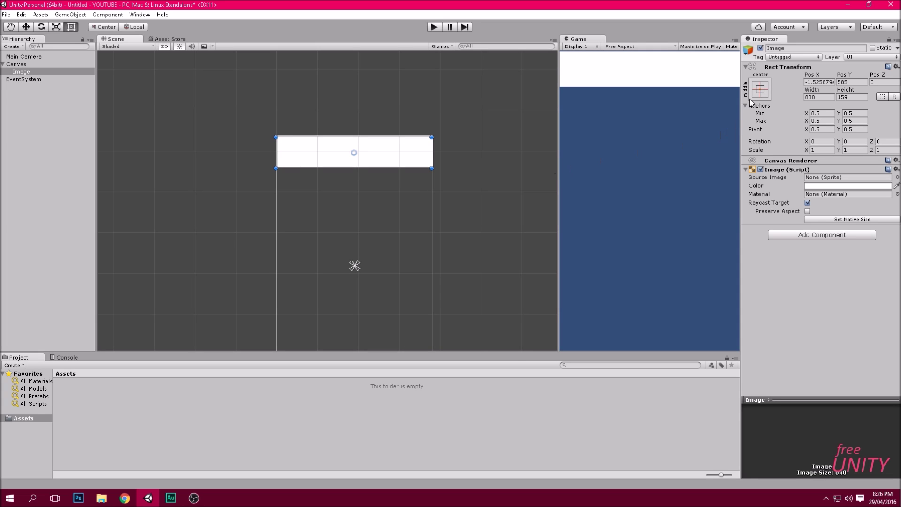
# - Anchor the Image with the top-centre preset
pyautogui.click(22, 73)
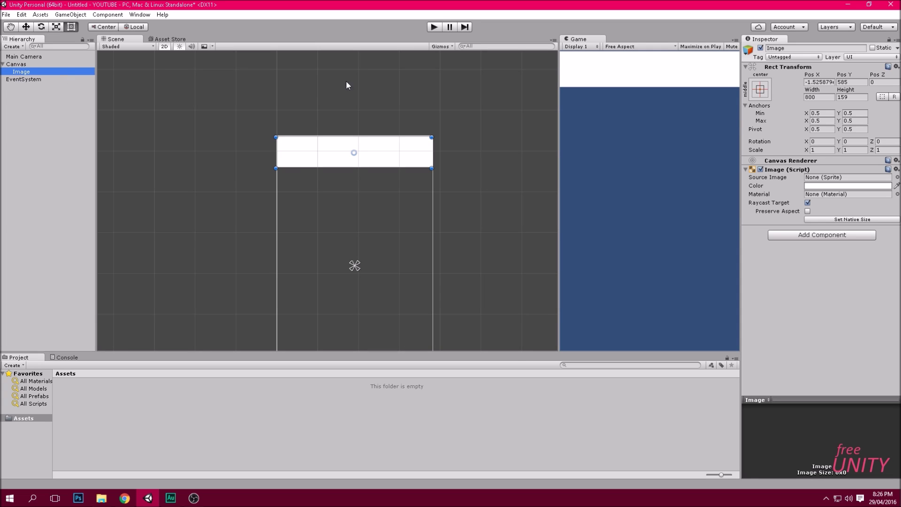
pyautogui.click(761, 93)
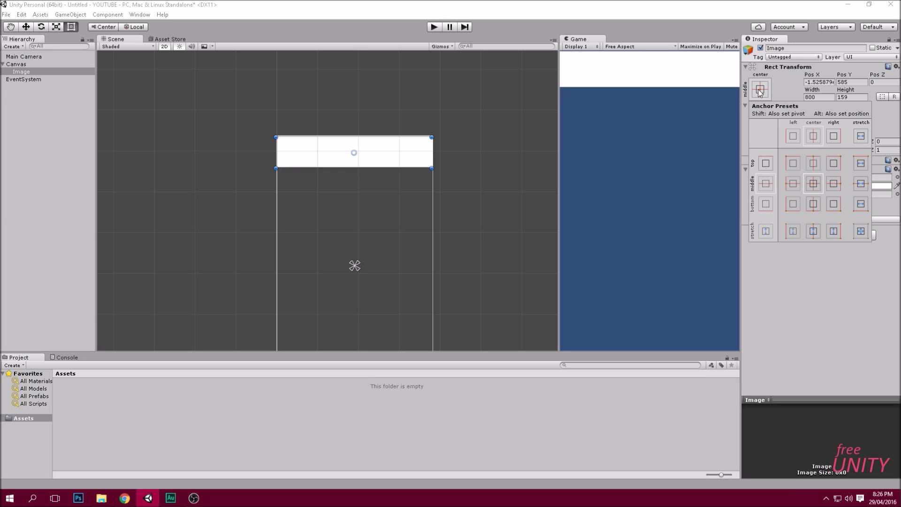
pyautogui.click(814, 163)
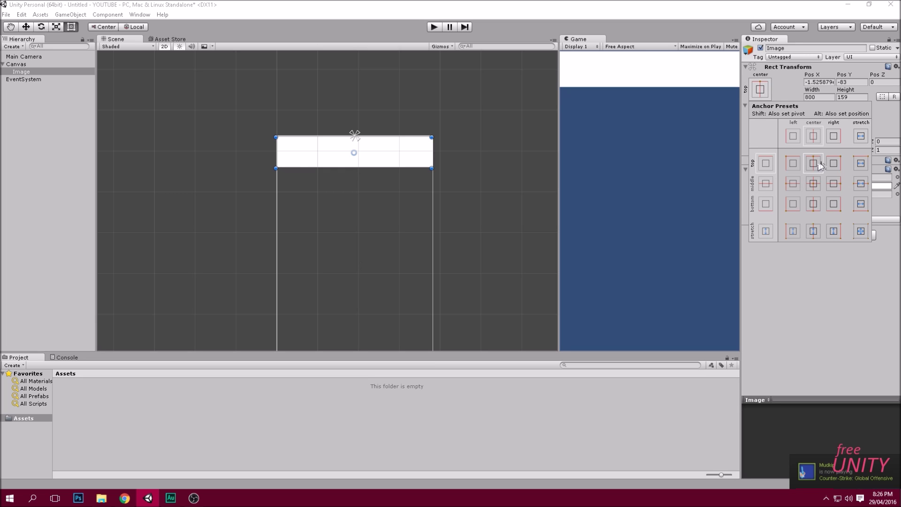
pyautogui.click(557, 197)
pyautogui.moveTo(558, 202); pyautogui.dragTo(174, 193)
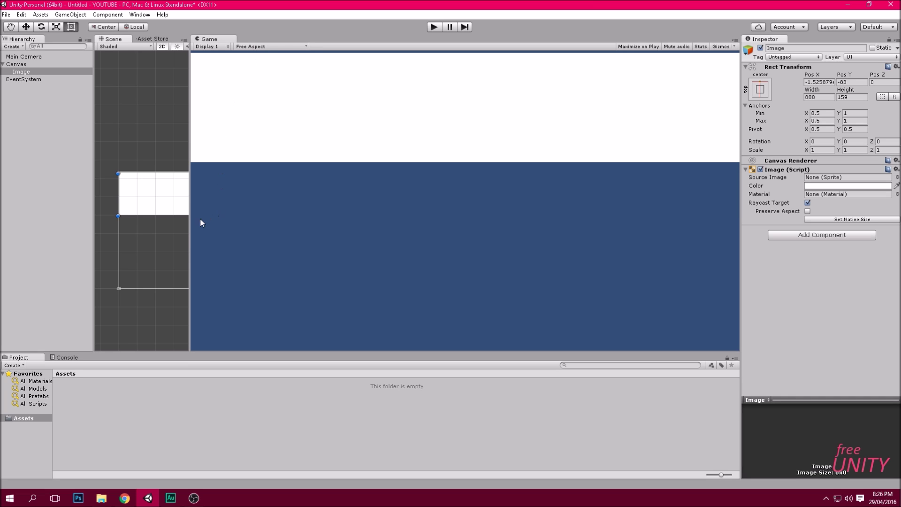
pyautogui.moveTo(189, 230); pyautogui.dragTo(581, 212)
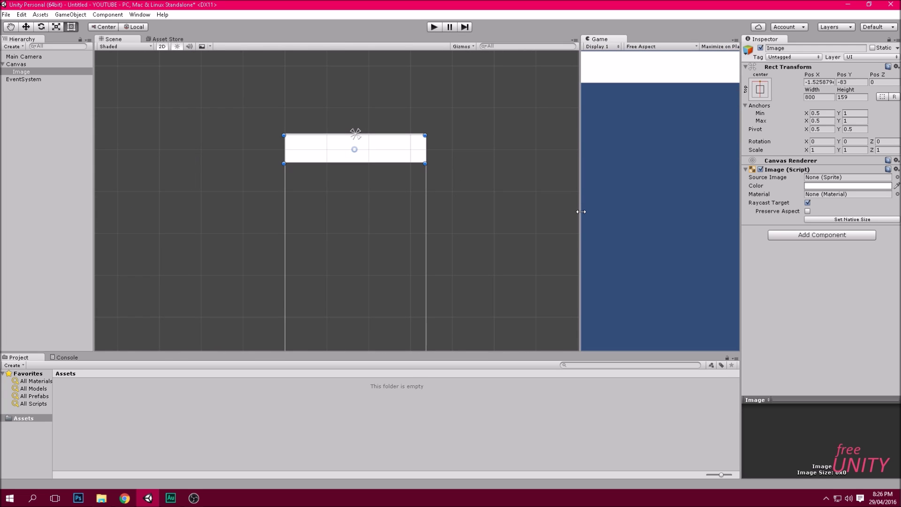
# - Switch the Image anchor to top-stretch (Min 0,1, Max 1,1) and nudge the banner upward
pyautogui.click(761, 89)
pyautogui.click(862, 163)
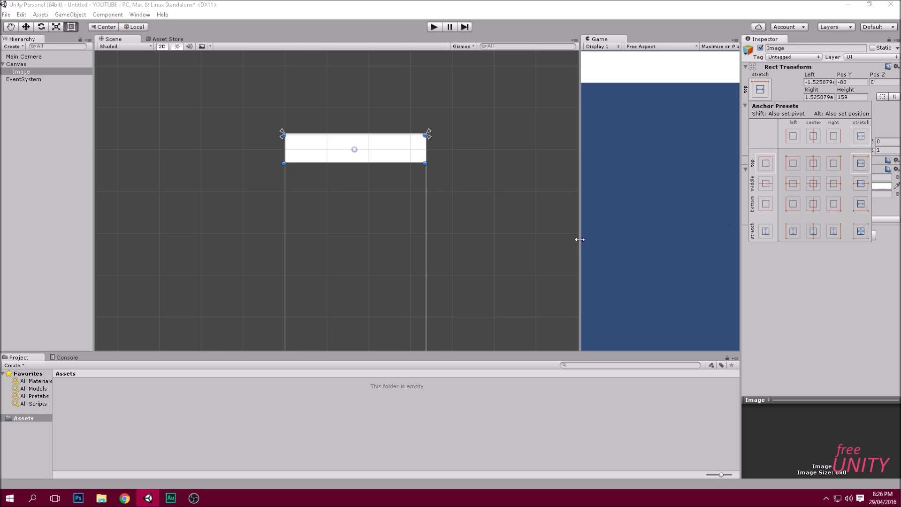
pyautogui.click(563, 241)
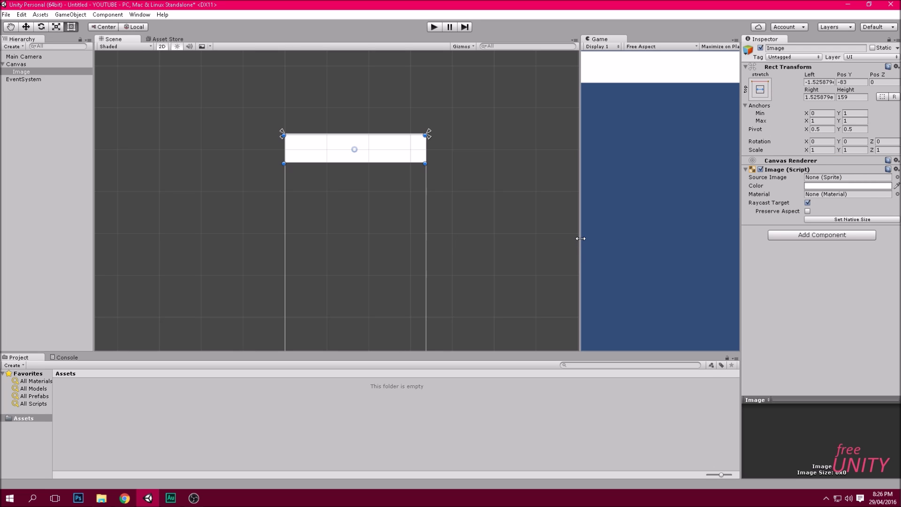
pyautogui.moveTo(580, 237); pyautogui.dragTo(622, 232)
pyautogui.scroll(8, 413, 195)
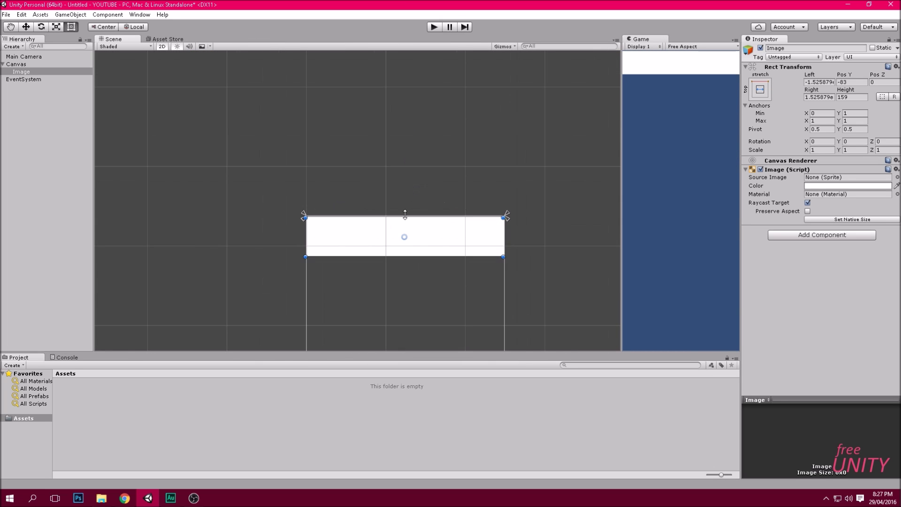
pyautogui.scroll(5, 360, 155)
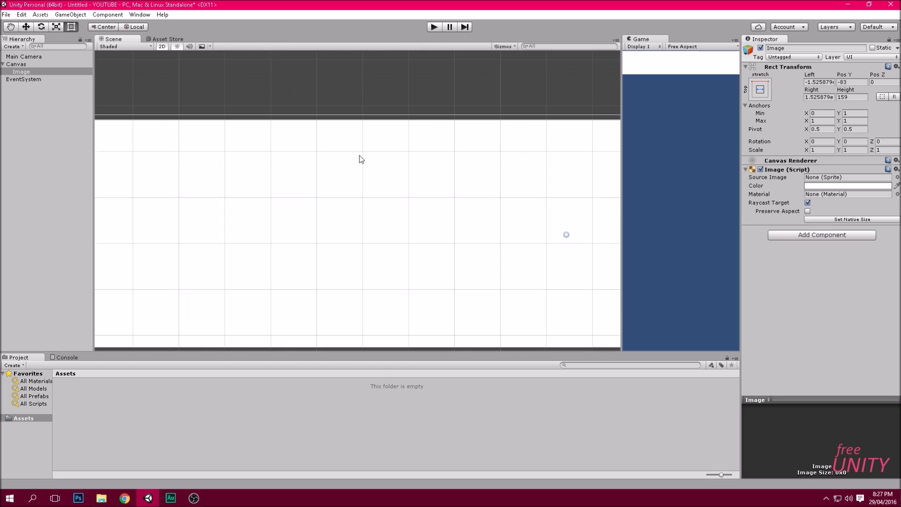
pyautogui.moveTo(360, 159); pyautogui.dragTo(357, 148)
pyautogui.scroll(-6, 356, 148)
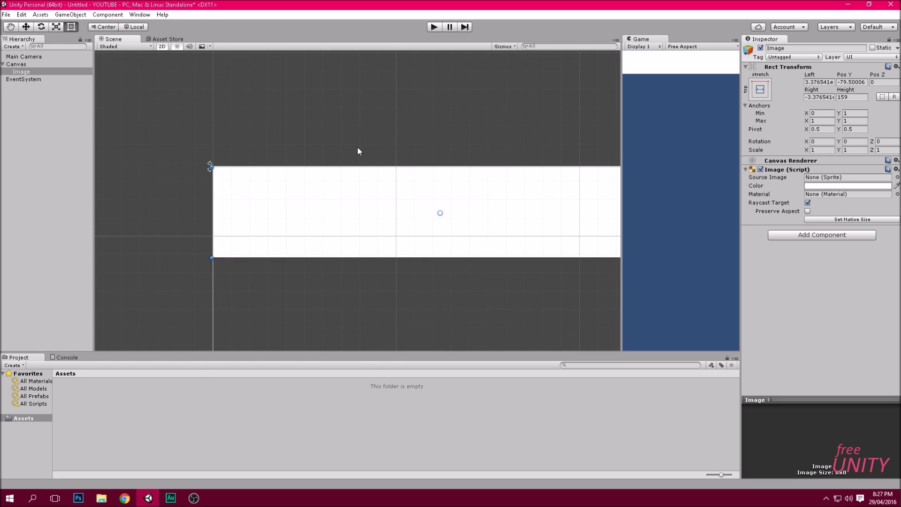
pyautogui.moveTo(544, 205); pyautogui.dragTo(515, 155)
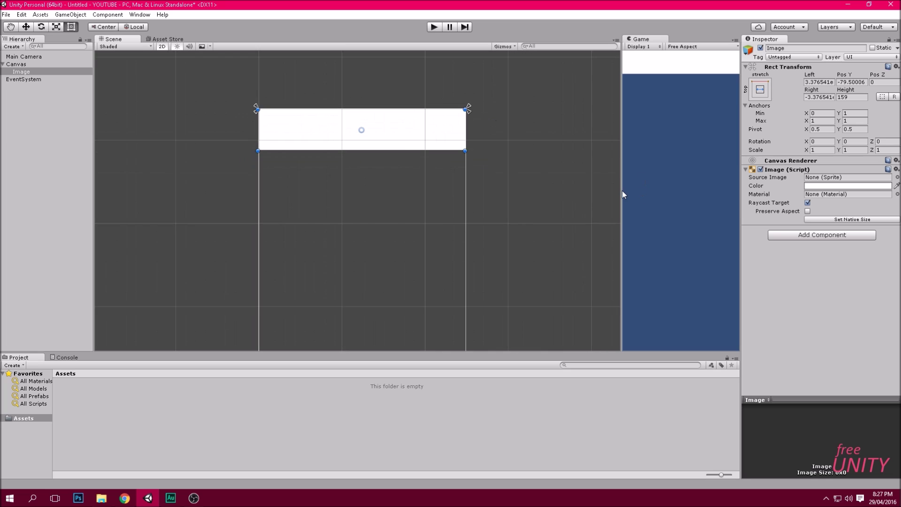
pyautogui.moveTo(622, 192); pyautogui.dragTo(555, 198)
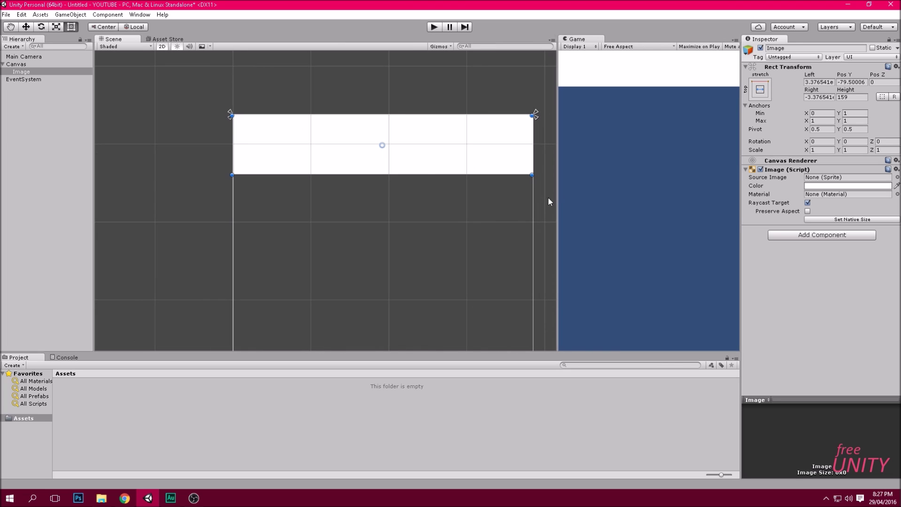
# - Add a Text child under the Image and move it to the banner's top-left corner
pyautogui.rightClick(27, 72)
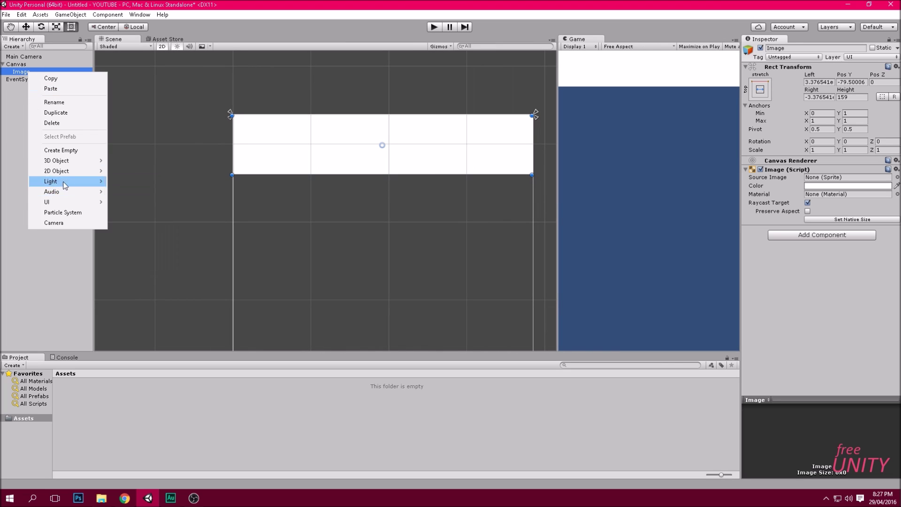
pyautogui.moveTo(61, 202)
pyautogui.click(120, 202)
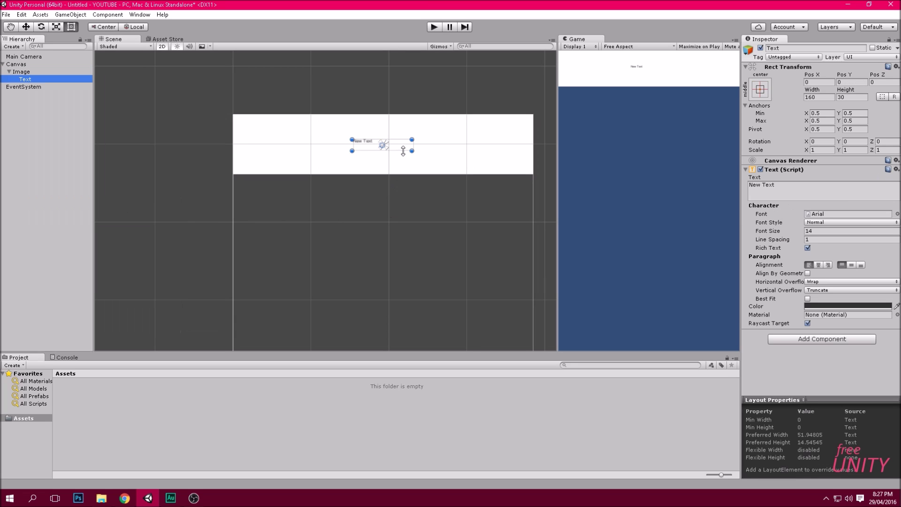
pyautogui.moveTo(404, 150); pyautogui.dragTo(280, 176)
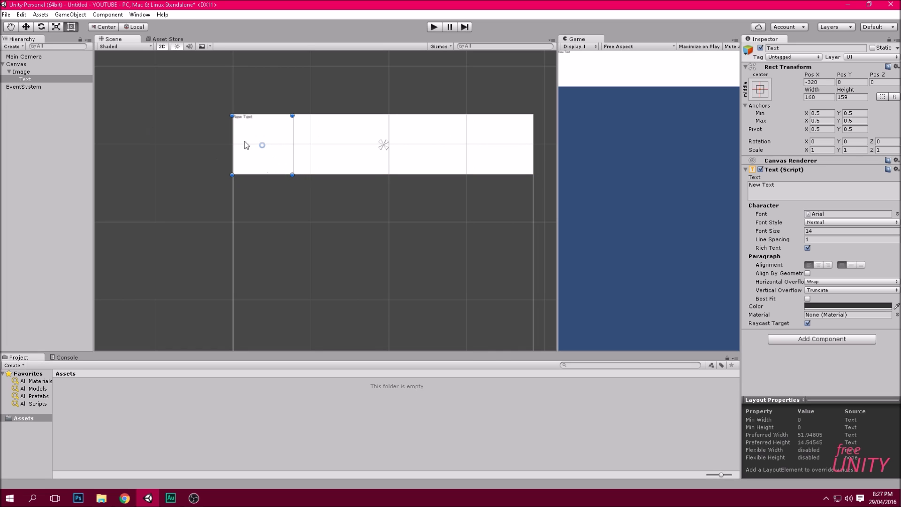
# - Delete the stray Canvas Text, stretch the banner Text to 800×159, and enable Best Fit
pyautogui.click(71, 15)
pyautogui.moveTo(99, 89)
pyautogui.click(210, 87)
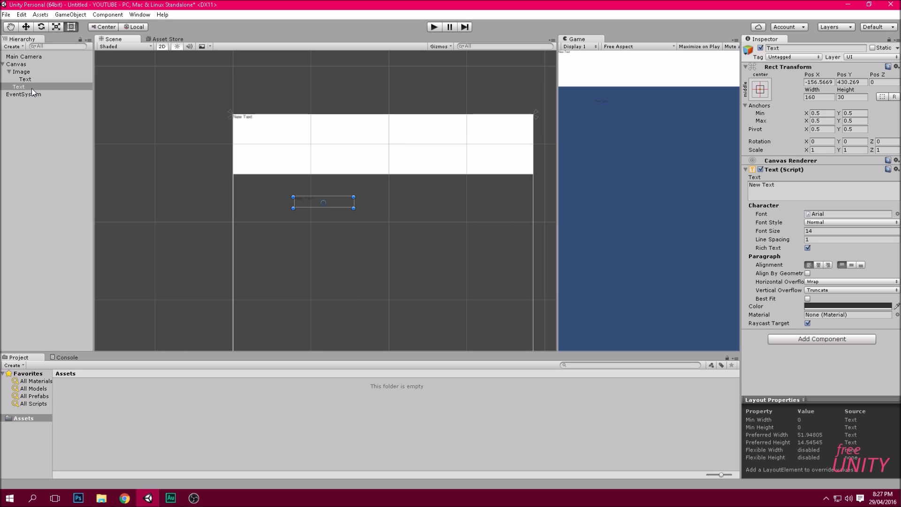
pyautogui.press('Delete')
pyautogui.click(33, 80)
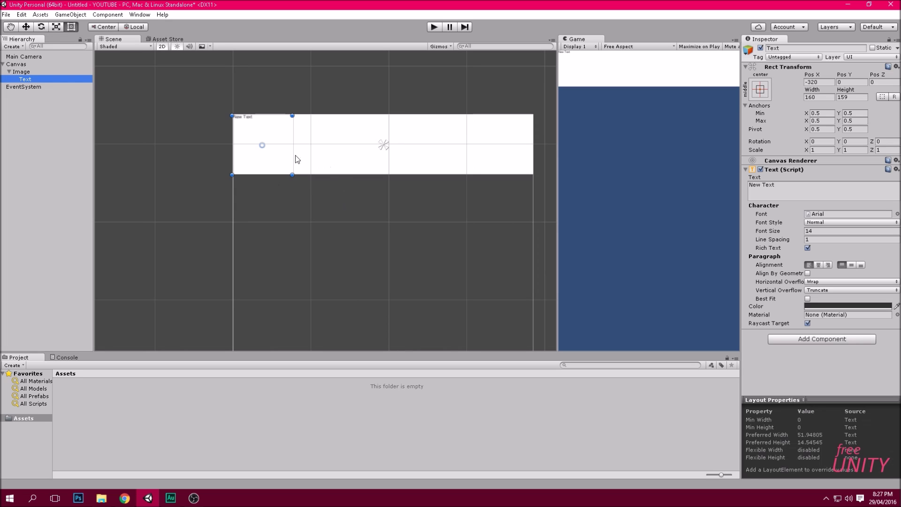
pyautogui.moveTo(293, 158); pyautogui.dragTo(530, 153)
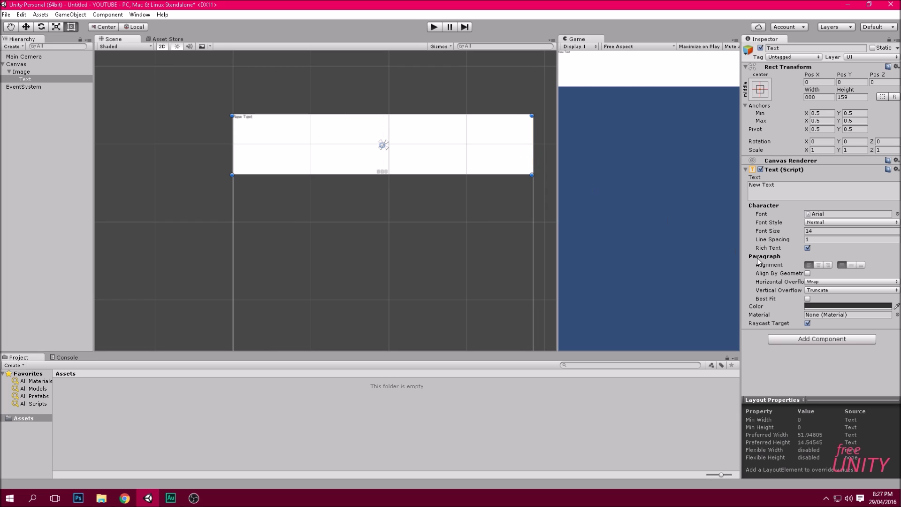
pyautogui.click(808, 299)
# - Change New Text to YOUTUBE and centre it horizontally and vertically
pyautogui.click(781, 193)
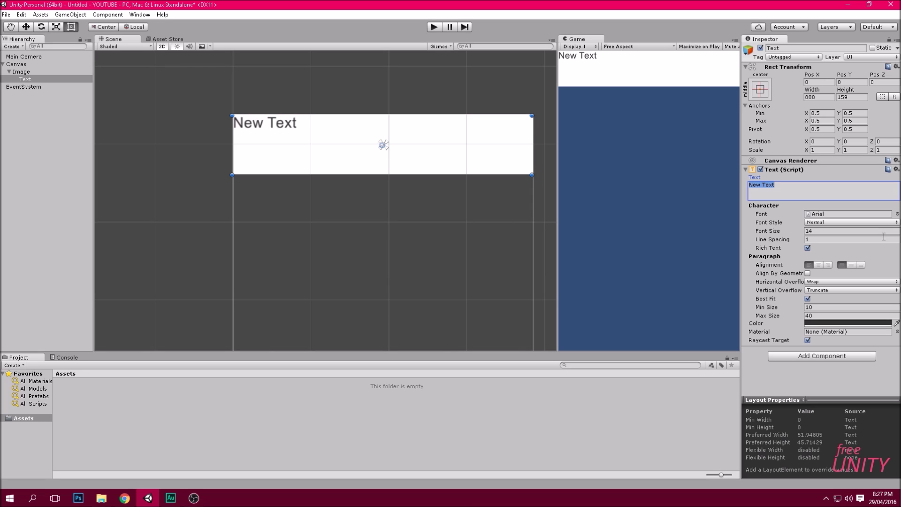
pyautogui.write('YOUTUBE')
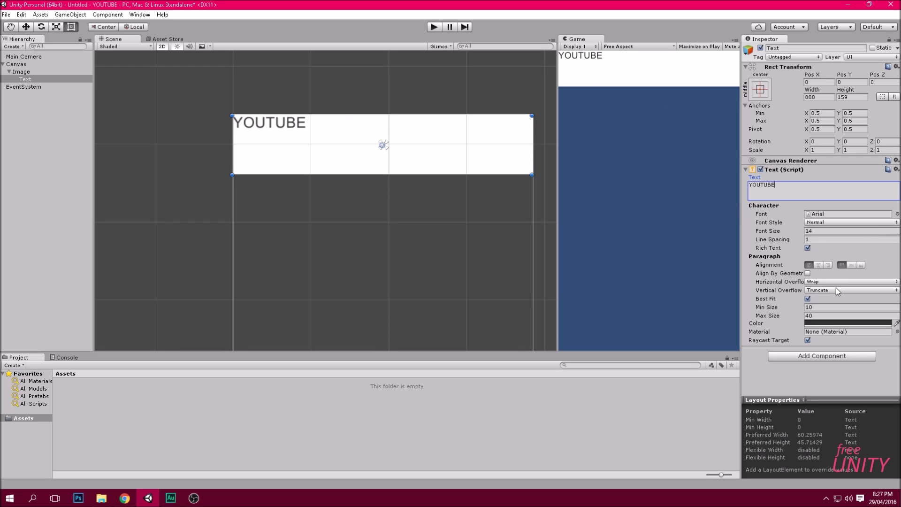
pyautogui.click(818, 265)
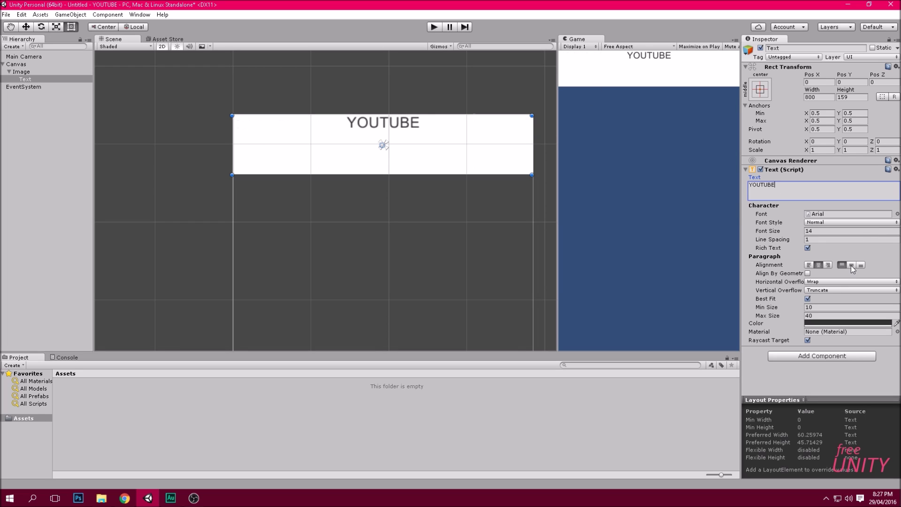
pyautogui.click(852, 265)
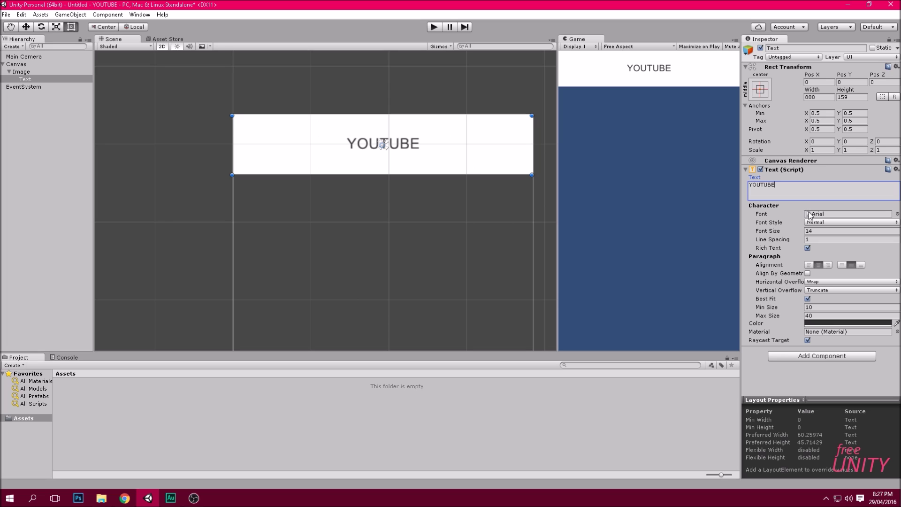
# - Set the YOUTUBE text colour to cyan 62EAEA in the colour picker
pyautogui.click(890, 323)
pyautogui.click(43, 53)
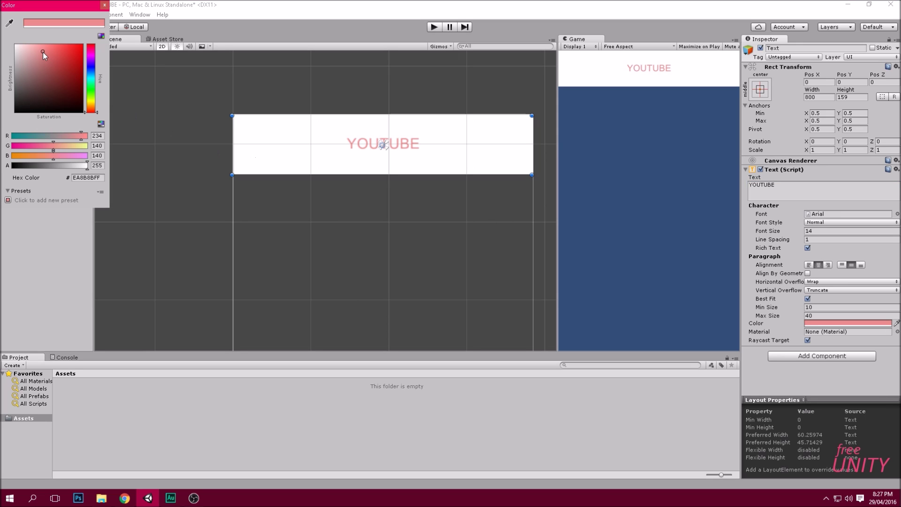
pyautogui.moveTo(56, 55)
pyautogui.mouseDown()
pyautogui.moveTo(63, 50)
pyautogui.moveTo(38, 59)
pyautogui.mouseUp()
pyautogui.moveTo(94, 89)
pyautogui.mouseDown()
pyautogui.moveTo(95, 96)
pyautogui.moveTo(94, 56)
pyautogui.moveTo(92, 81)
pyautogui.mouseUp()
pyautogui.click(55, 52)
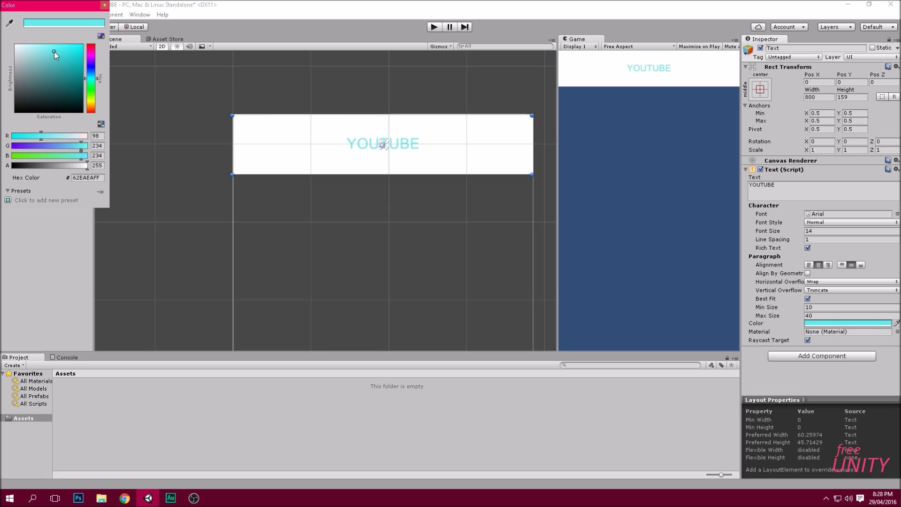
pyautogui.click(110, 9)
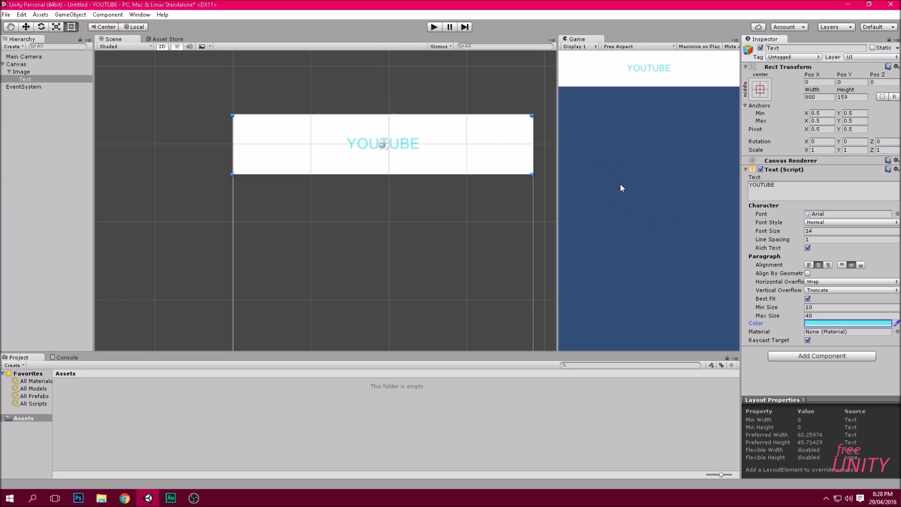
# - Make the Main Camera clear to a Solid Color of dark grey 474747
pyautogui.click(23, 56)
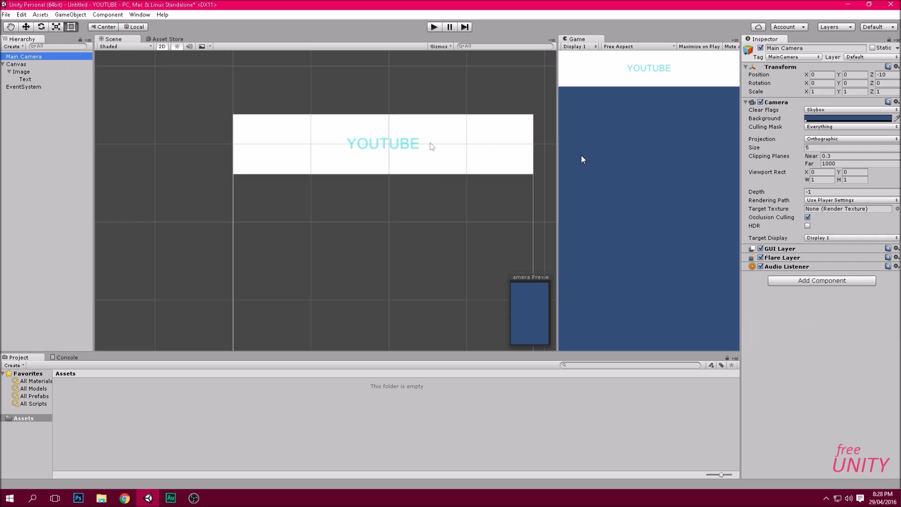
pyautogui.click(820, 111)
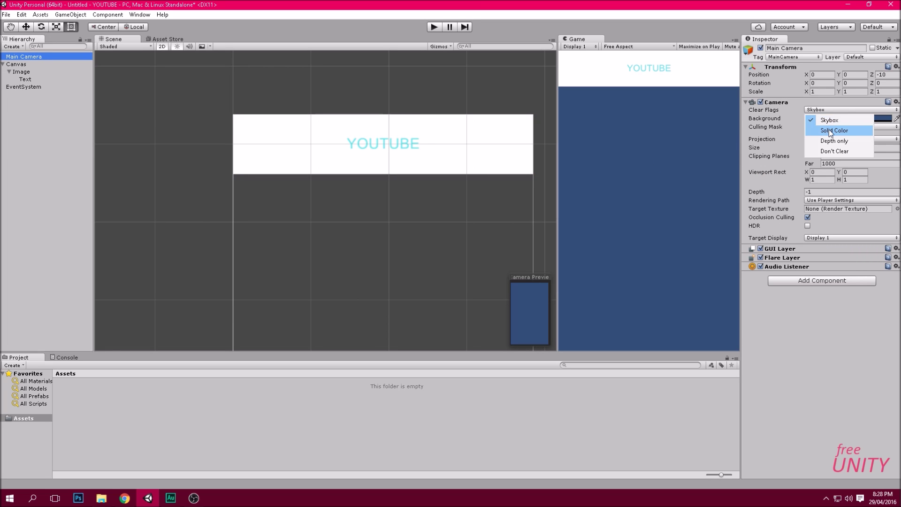
pyautogui.click(832, 131)
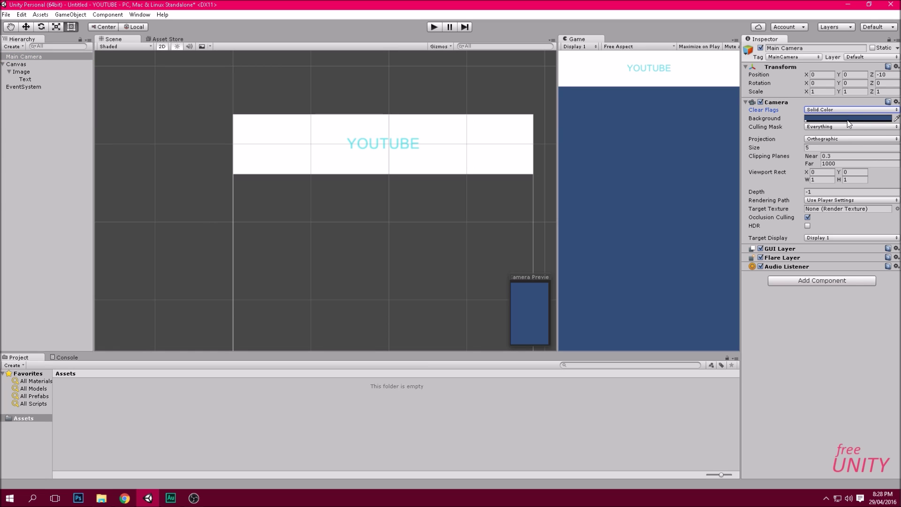
pyautogui.click(848, 118)
pyautogui.moveTo(28, 79); pyautogui.dragTo(1, 58)
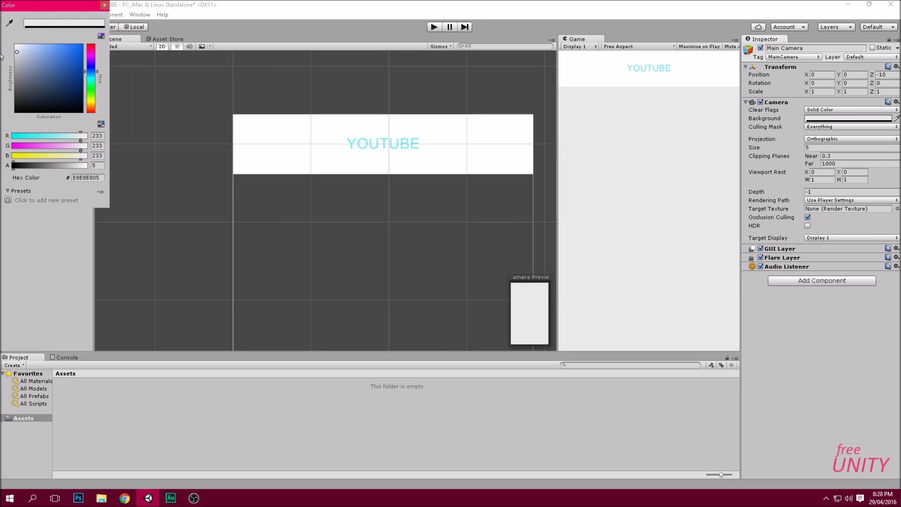
pyautogui.moveTo(9, 73); pyautogui.dragTo(3, 96)
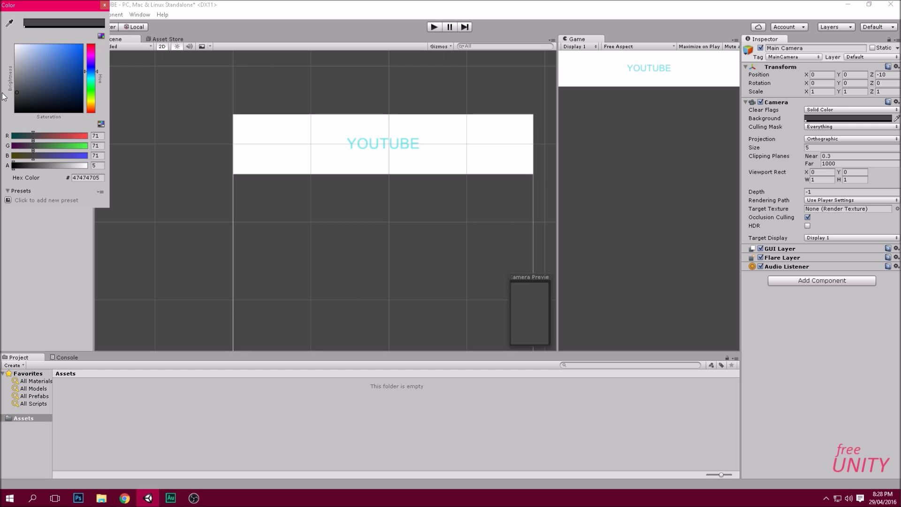
pyautogui.click(104, 6)
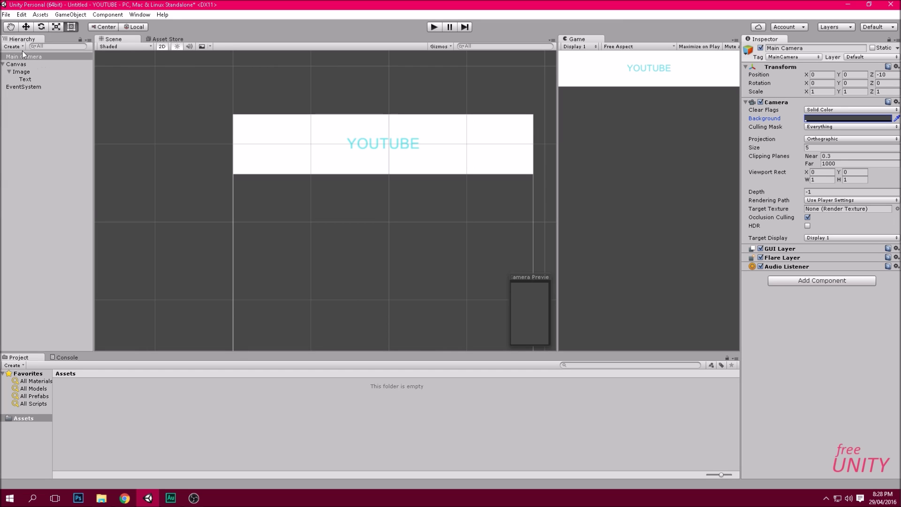
pyautogui.click(31, 78)
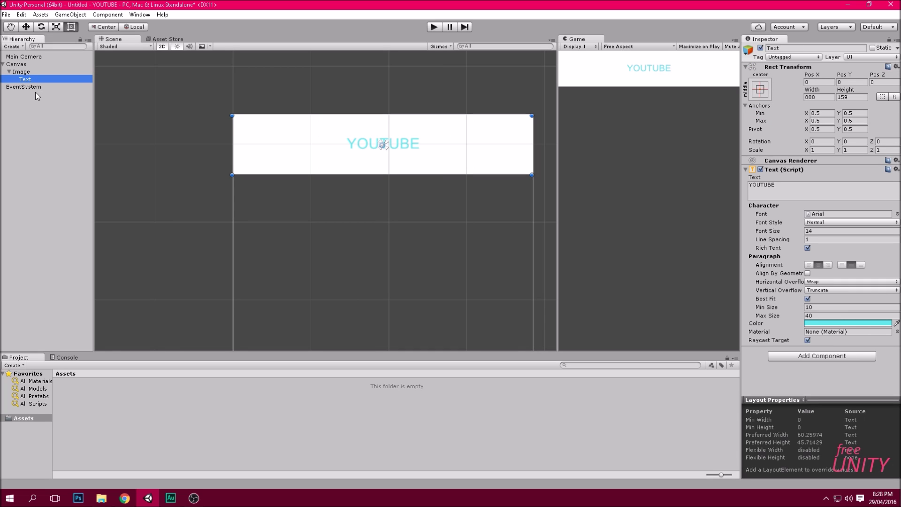
pyautogui.hotkey('alt', 'Tab')
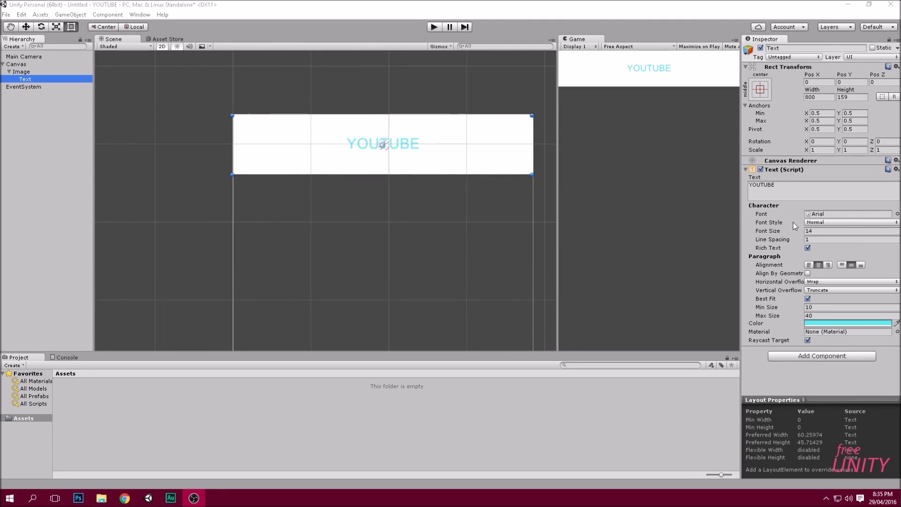
pyautogui.click(897, 214)
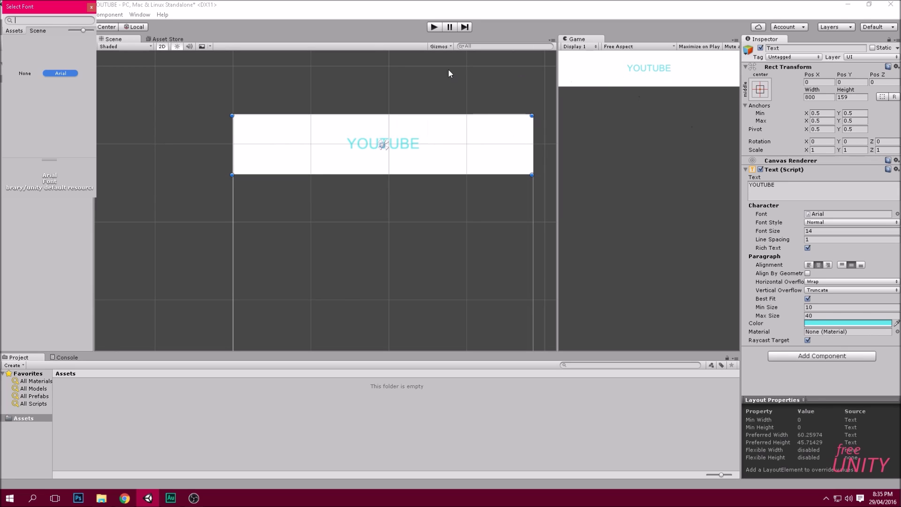
pyautogui.click(91, 8)
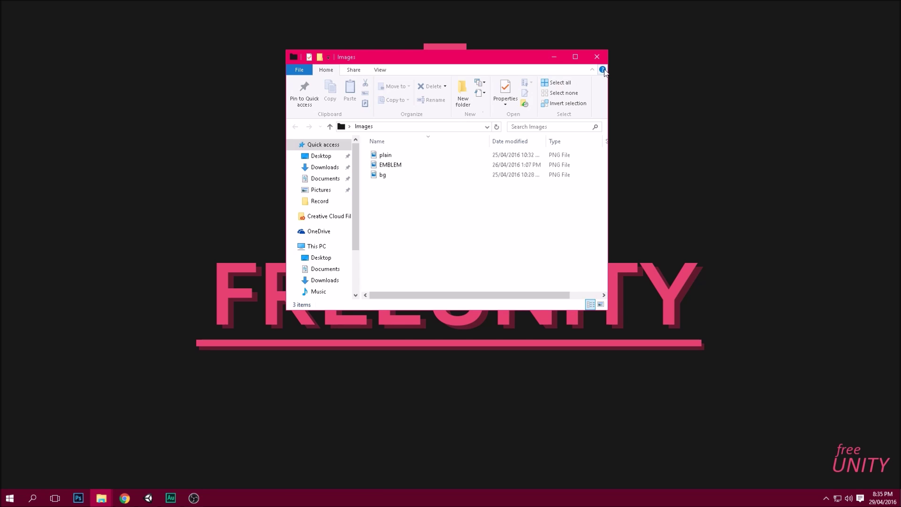
# - Open the Game Dev > GameFonts > Oswald folder in File Explorer
pyautogui.click(597, 56)
pyautogui.doubleClick(372, 112)
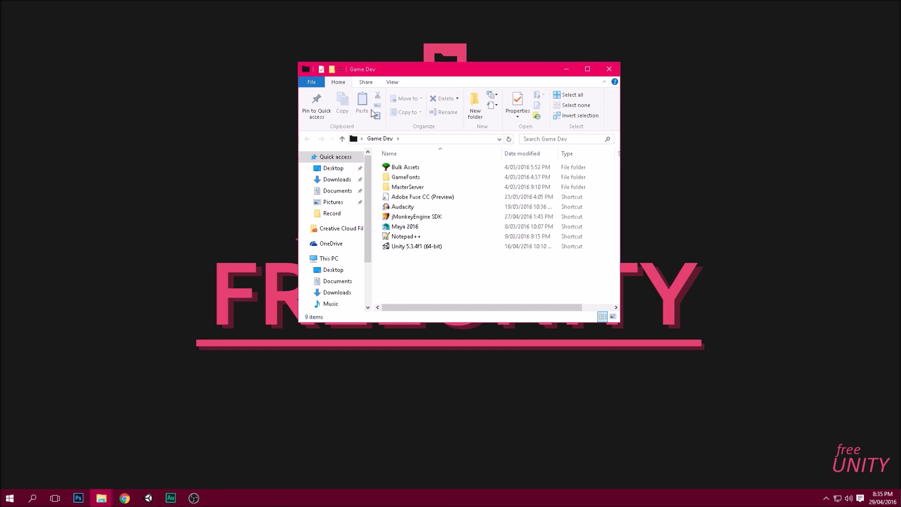
pyautogui.doubleClick(426, 176)
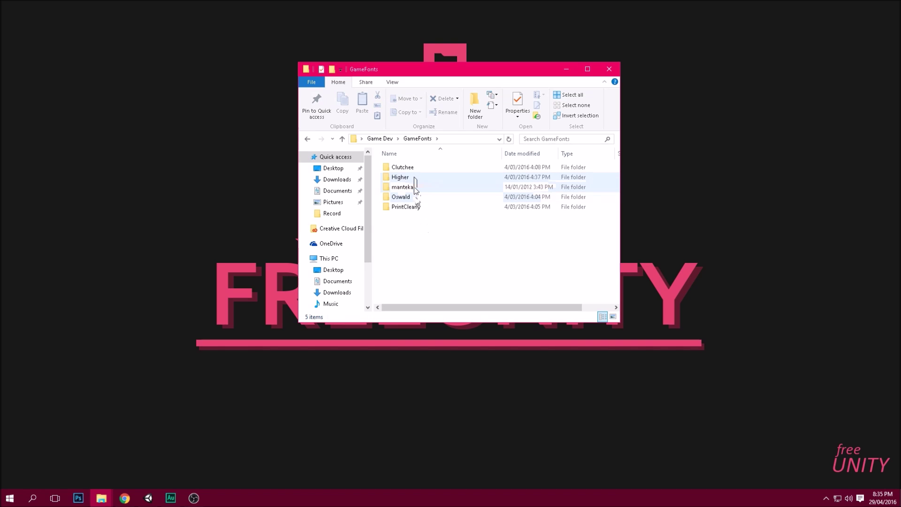
pyautogui.doubleClick(415, 196)
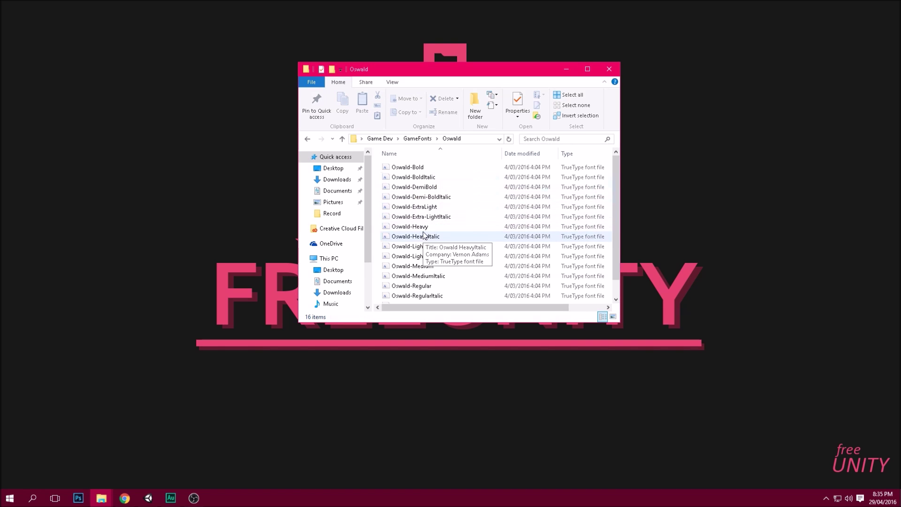
# - Preview Oswald-Medium, then drag Oswald-Light into Unity's Assets
pyautogui.click(425, 188)
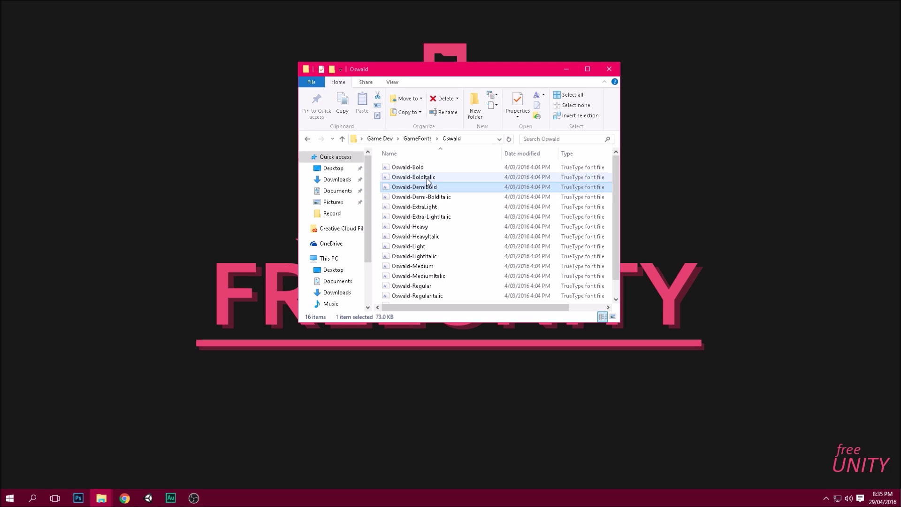
pyautogui.click(428, 197)
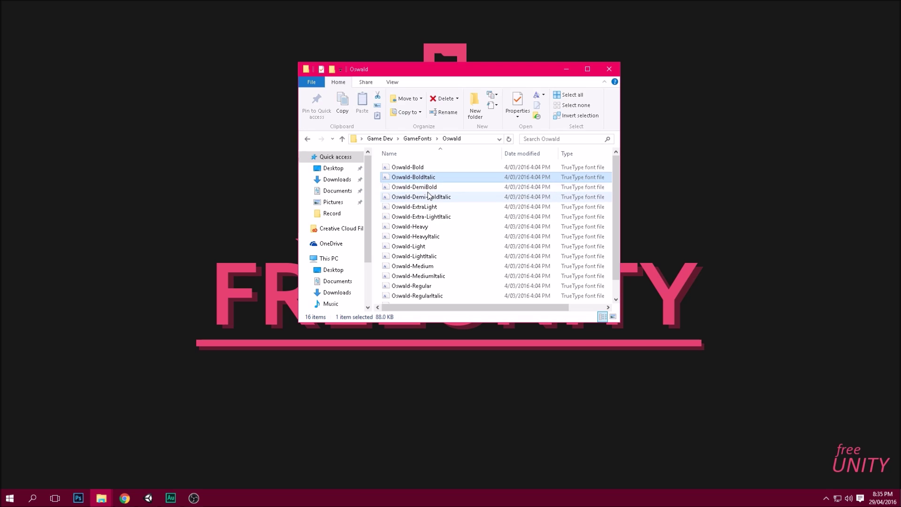
pyautogui.click(439, 266)
pyautogui.doubleClick(437, 267)
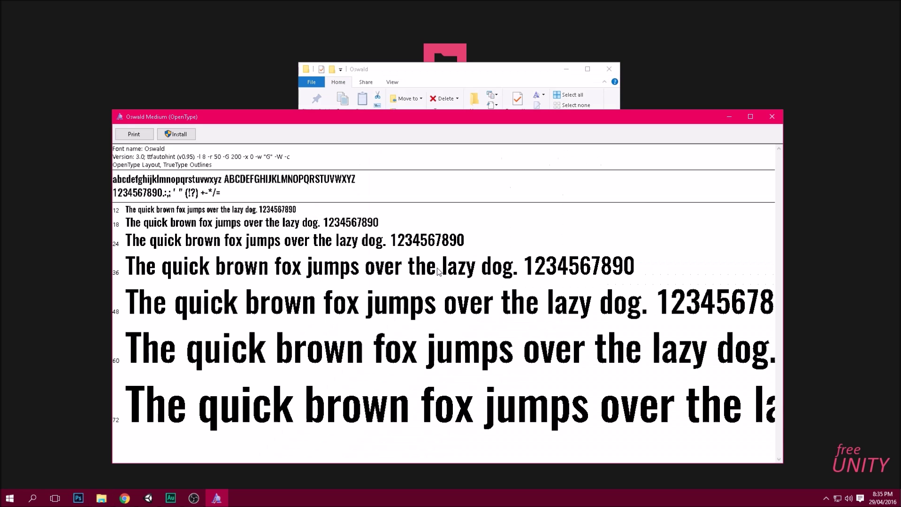
pyautogui.click(768, 119)
pyautogui.moveTo(423, 251); pyautogui.dragTo(227, 426)
# - Create a folder named ui in Assets and move the Oswald font into it
pyautogui.rightClick(198, 433)
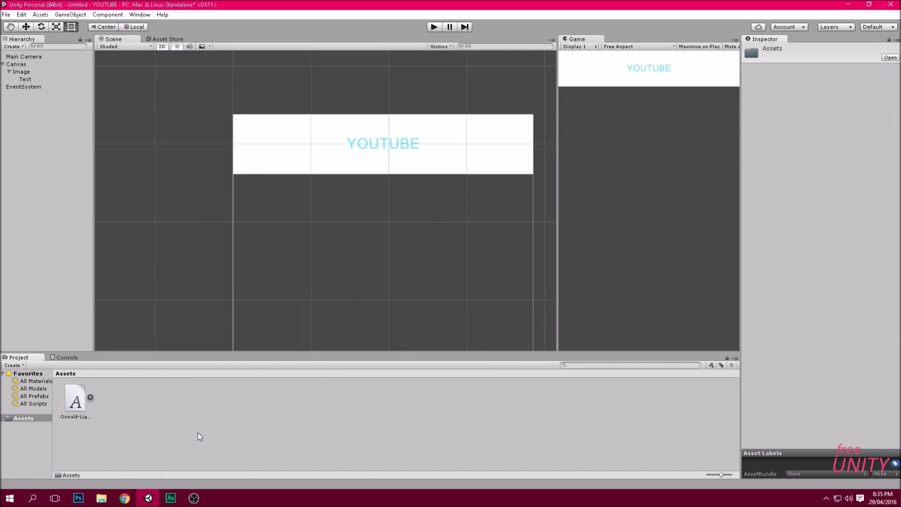
pyautogui.moveTo(265, 262)
pyautogui.click(338, 244)
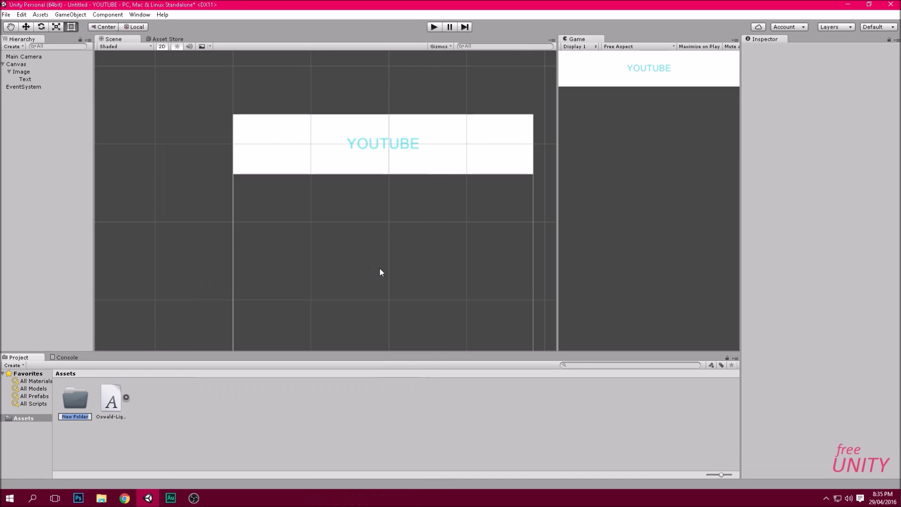
pyautogui.write('ui')
pyautogui.press('Return')
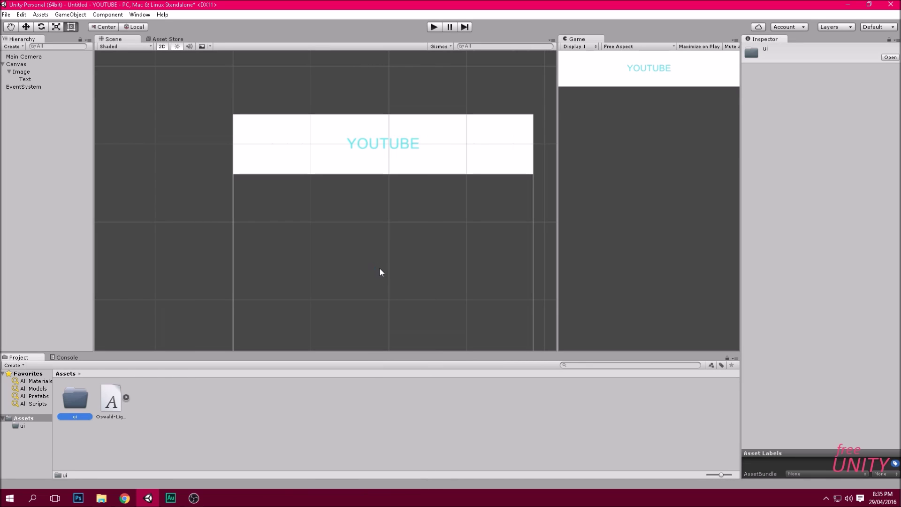
pyautogui.moveTo(113, 413); pyautogui.dragTo(91, 412)
# - Inside the ui folder, browse to the Higher font for import, then cancel without importing
pyautogui.doubleClick(74, 407)
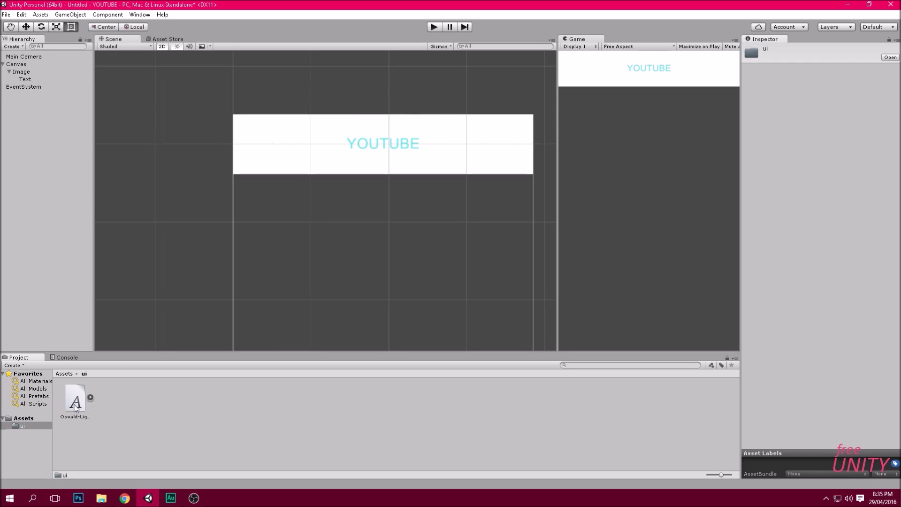
pyautogui.click(147, 443)
pyautogui.rightClick(187, 408)
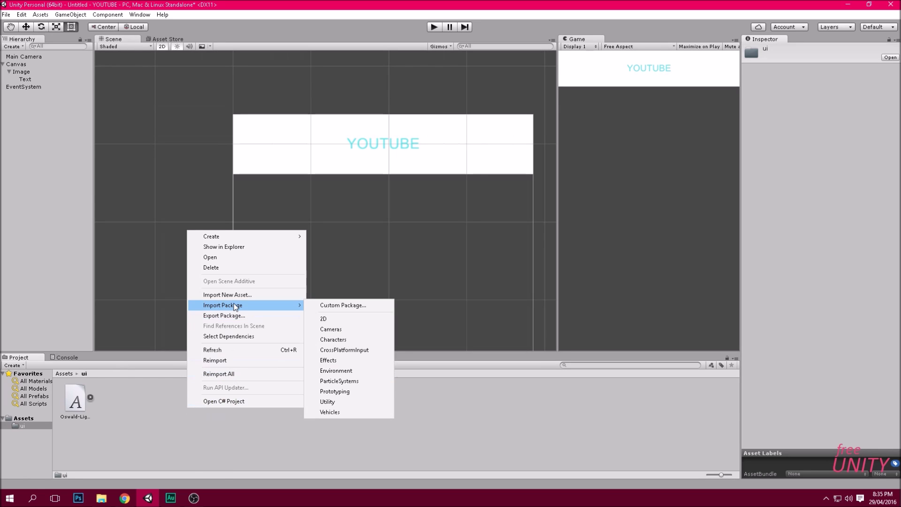
pyautogui.click(246, 296)
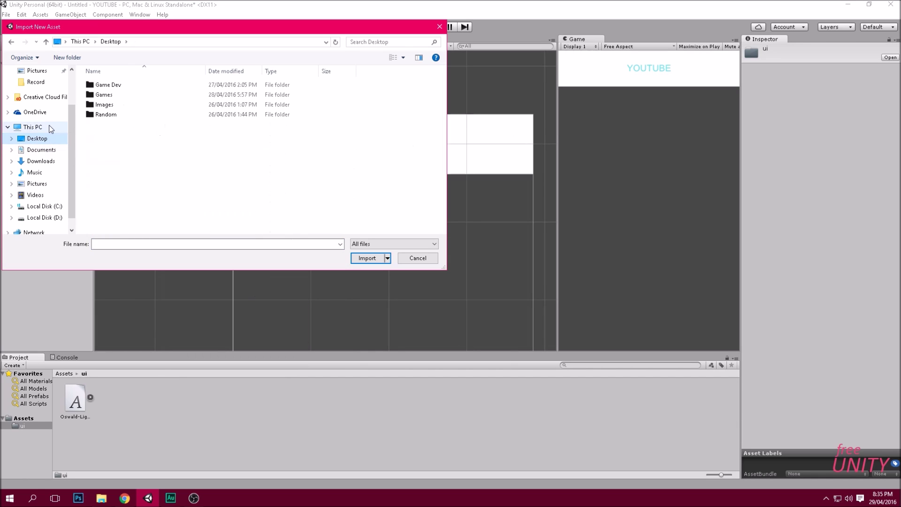
pyautogui.doubleClick(119, 85)
pyautogui.doubleClick(128, 94)
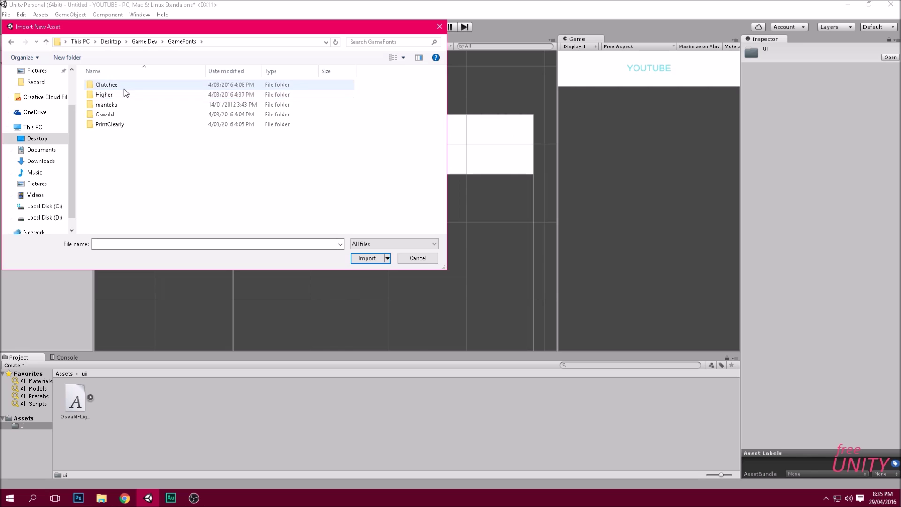
pyautogui.doubleClick(123, 92)
pyautogui.click(116, 95)
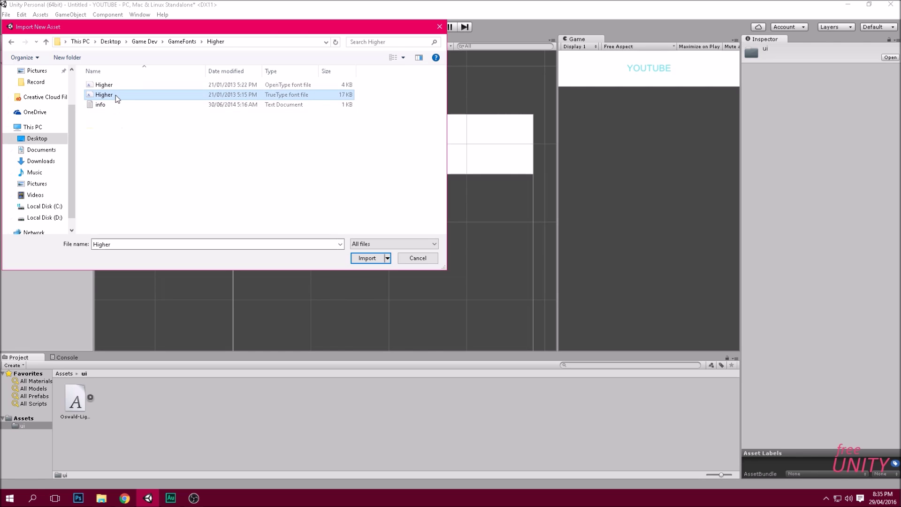
pyautogui.click(431, 258)
pyautogui.click(30, 80)
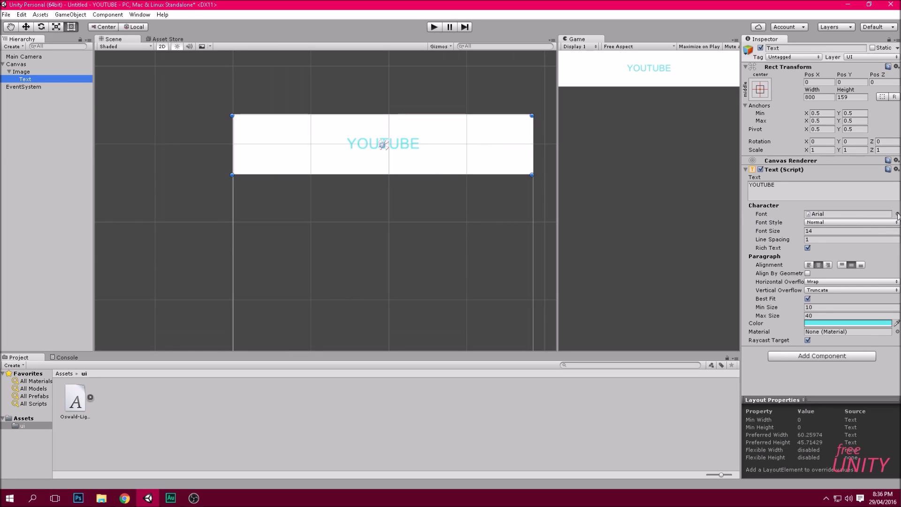
# - Switch the YOUTUBE text's font from Arial to Oswald-Light, then select the Main Camera
pyautogui.click(897, 214)
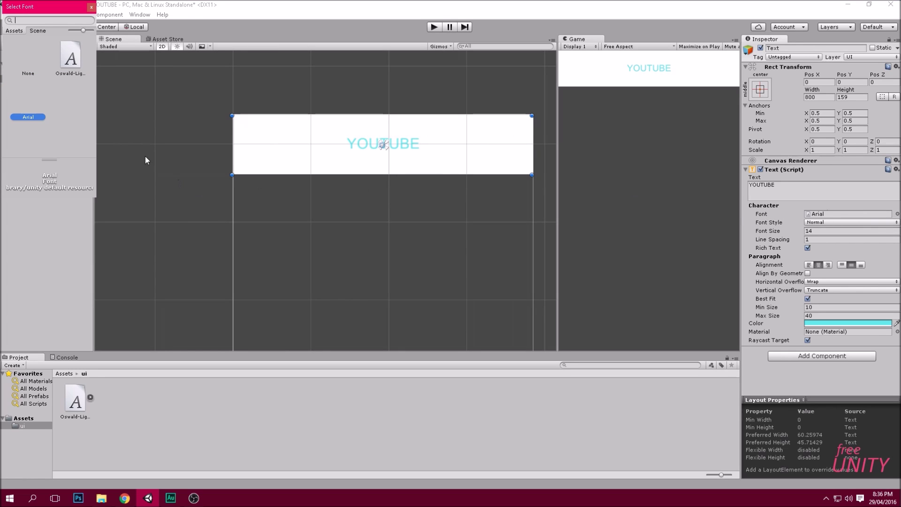
pyautogui.doubleClick(72, 64)
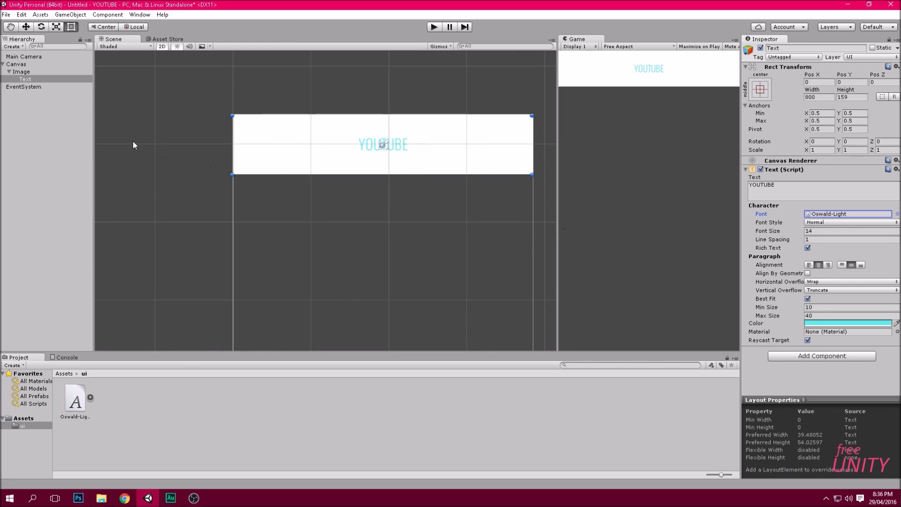
pyautogui.click(36, 57)
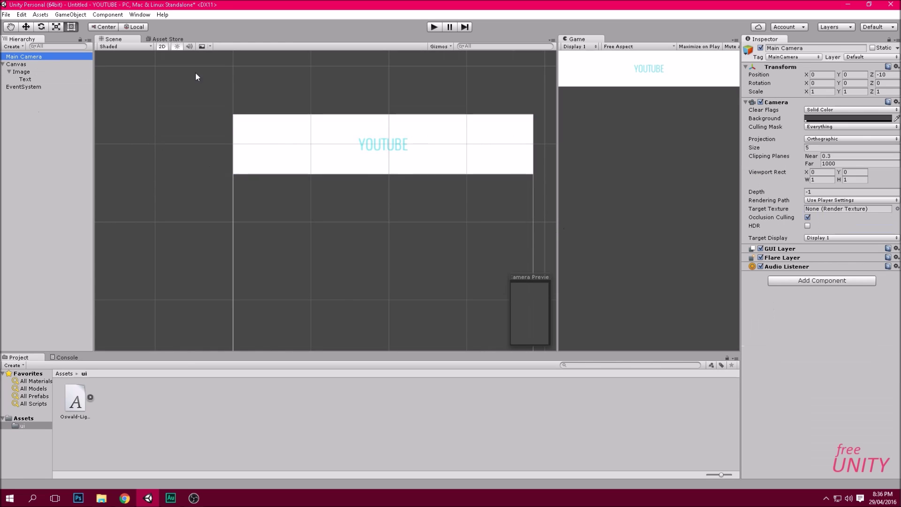
pyautogui.click(897, 118)
# - Brighten the Main Camera background colour to near-white grey F3F3F3
pyautogui.click(855, 156)
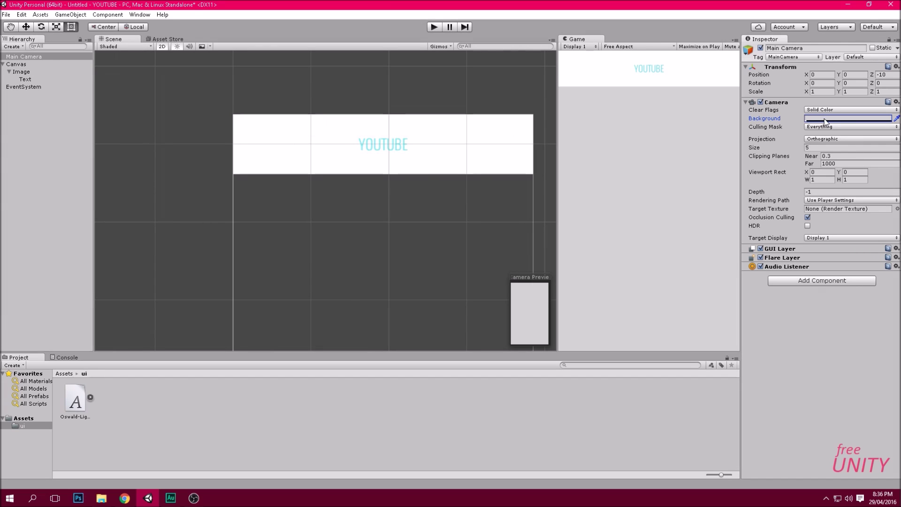
pyautogui.click(826, 118)
pyautogui.moveTo(18, 57); pyautogui.dragTo(7, 53)
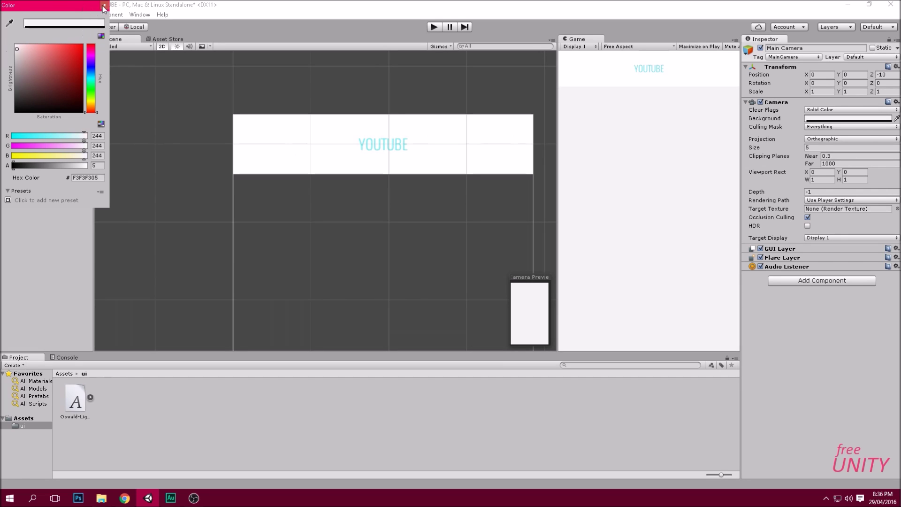
pyautogui.click(104, 6)
pyautogui.click(25, 79)
# - Set the white banner Image's height to 125 and stretch it across the canvas top
pyautogui.click(9, 72)
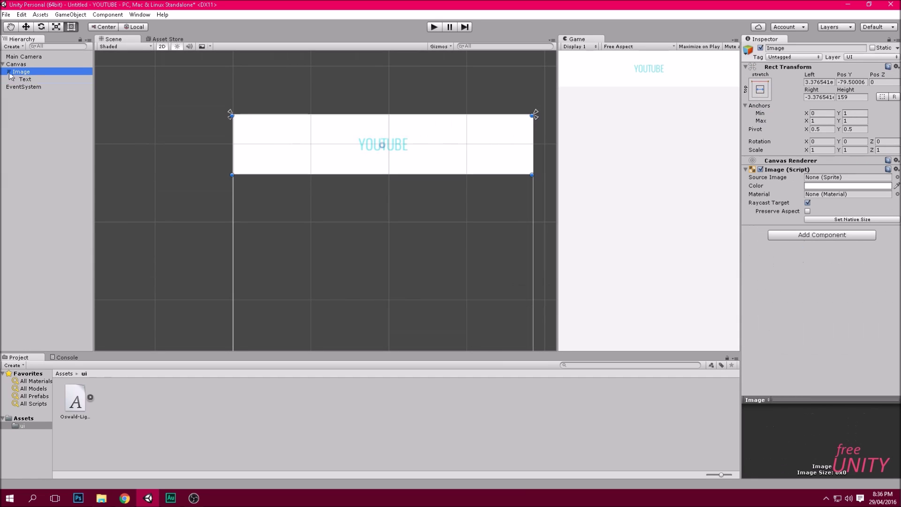
pyautogui.click(851, 98)
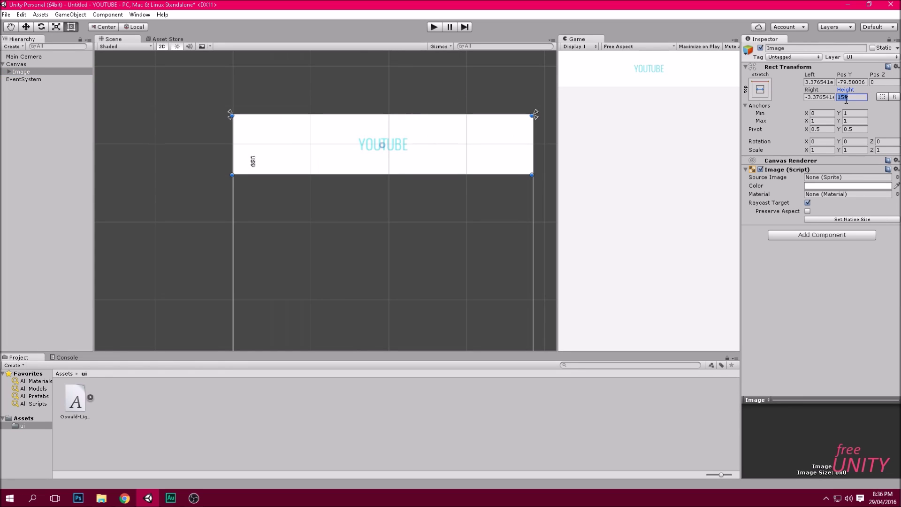
pyautogui.write('125')
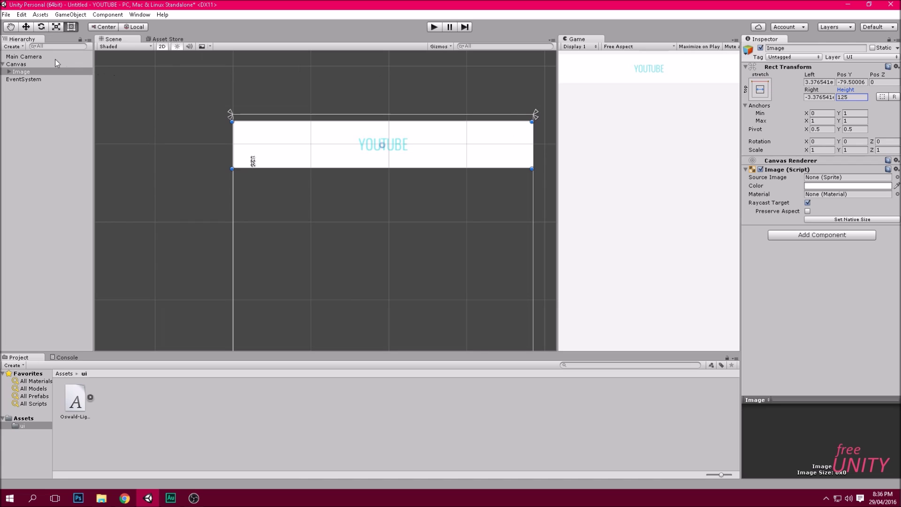
pyautogui.click(51, 72)
pyautogui.moveTo(438, 151); pyautogui.dragTo(439, 147)
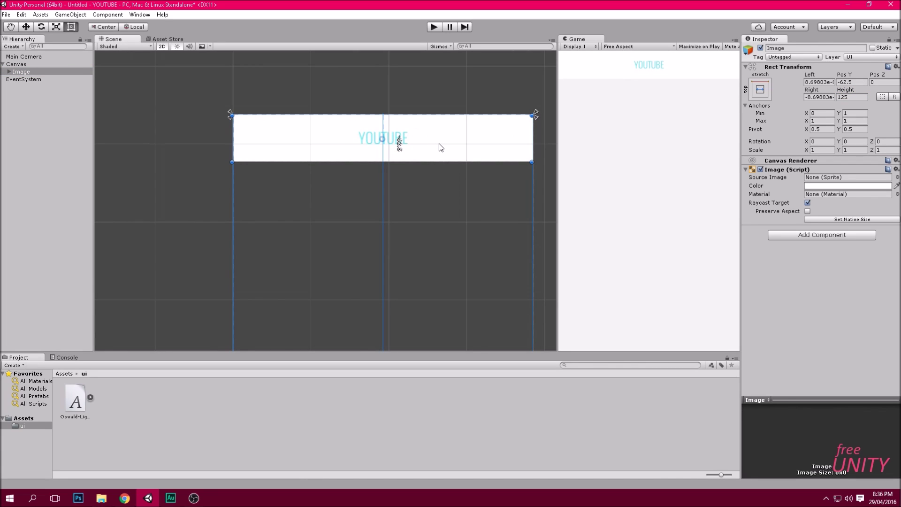
pyautogui.moveTo(439, 145)
pyautogui.mouseDown()
pyautogui.moveTo(411, 181)
pyautogui.moveTo(407, 134)
pyautogui.moveTo(382, 134)
pyautogui.moveTo(446, 189)
pyautogui.moveTo(425, 142)
pyautogui.moveTo(441, 145)
pyautogui.mouseUp()
# - Rename the Image object to Top, correcting the capitalisation
pyautogui.click(10, 72)
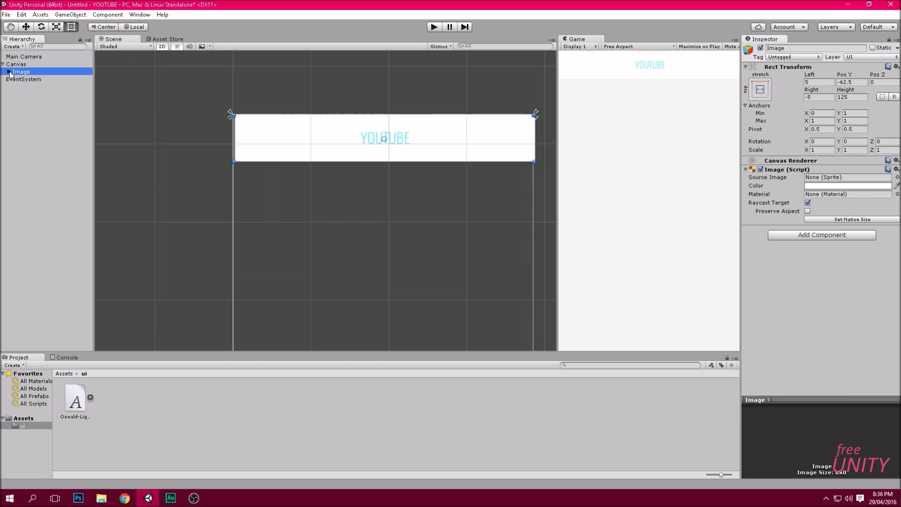
pyautogui.click(9, 72)
pyautogui.click(28, 78)
pyautogui.click(29, 72)
pyautogui.click(30, 72)
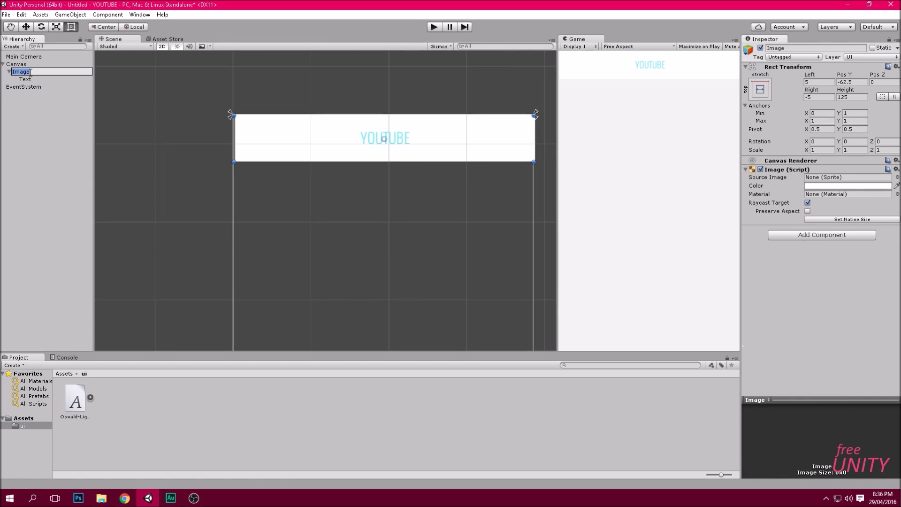
pyautogui.write('tOP')
pyautogui.press('Return')
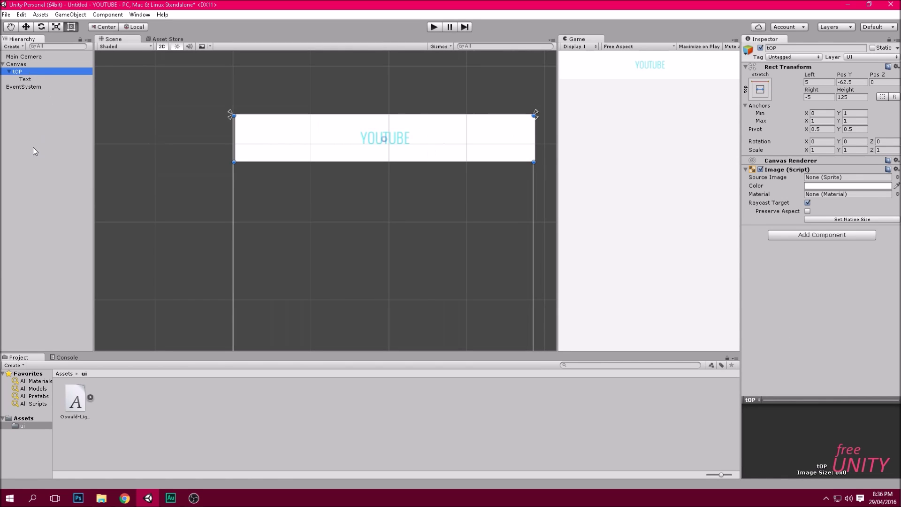
pyautogui.click(44, 72)
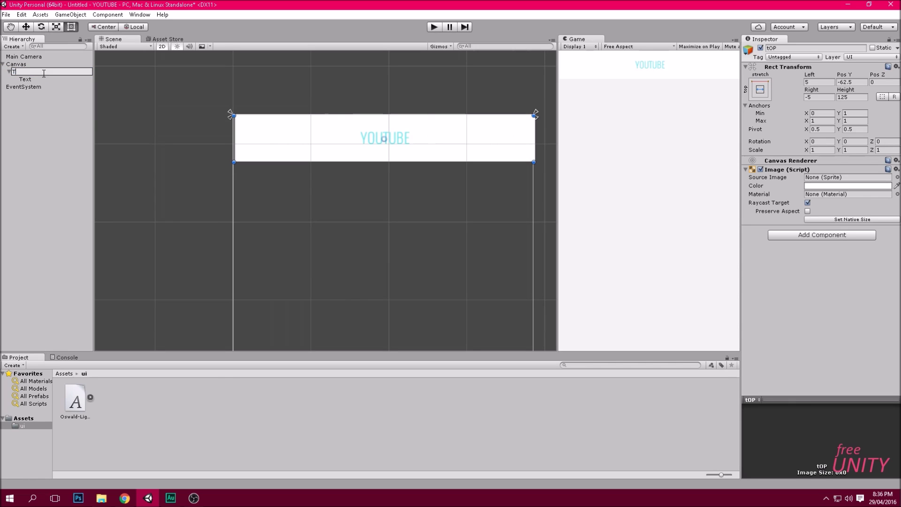
pyautogui.press('Return')
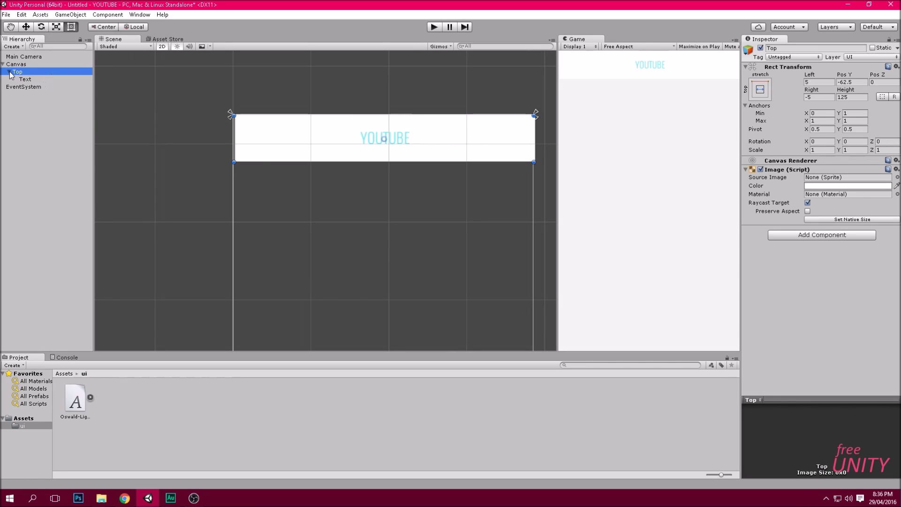
pyautogui.click(9, 71)
# - Snap the Top bar flush with both canvas sides and return to the Rect tool
pyautogui.moveTo(281, 136); pyautogui.dragTo(280, 136)
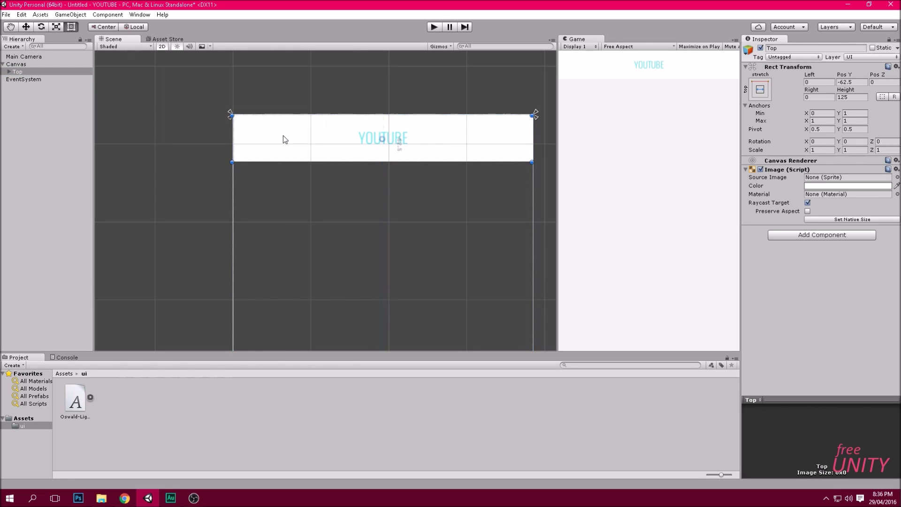
pyautogui.scroll(-4, 296, 150)
pyautogui.moveTo(509, 216); pyautogui.dragTo(492, 192, button='middle')
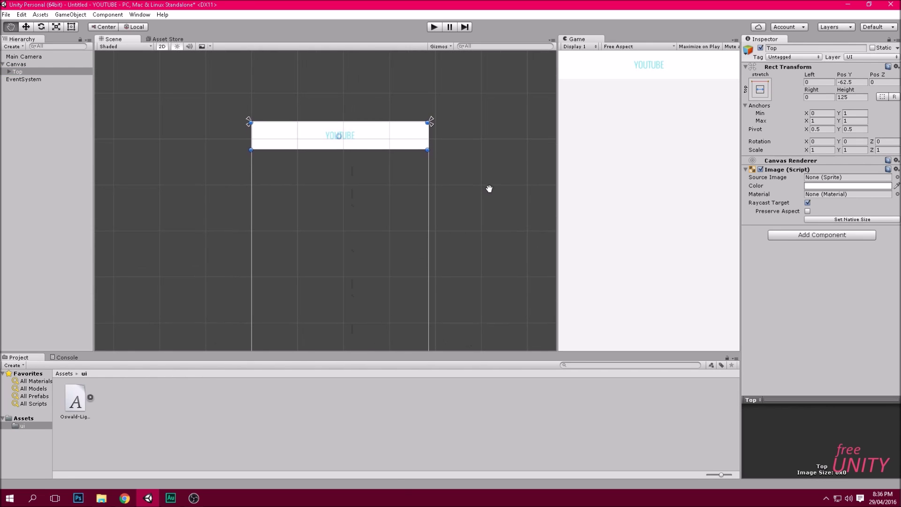
pyautogui.press('t')
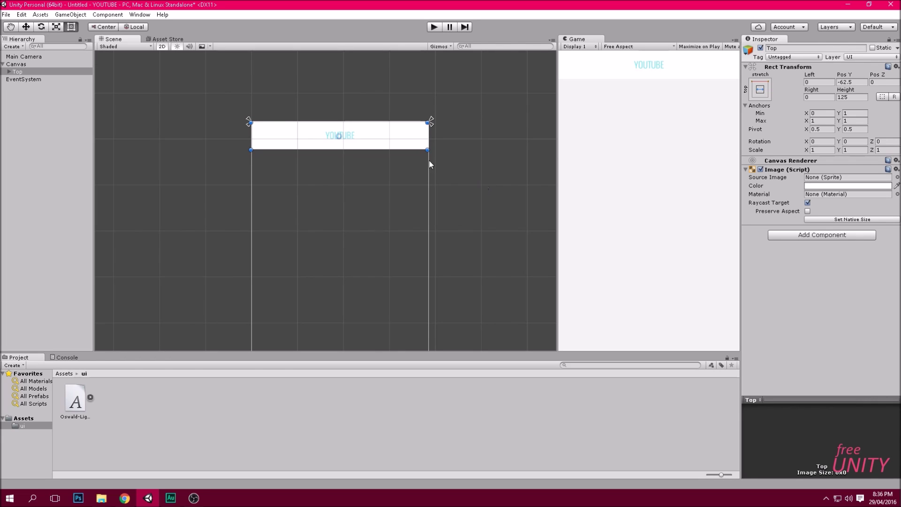
pyautogui.click(71, 15)
# - Add a UI Button beneath the header and size it to 800×154 across the canvas
pyautogui.moveTo(85, 89)
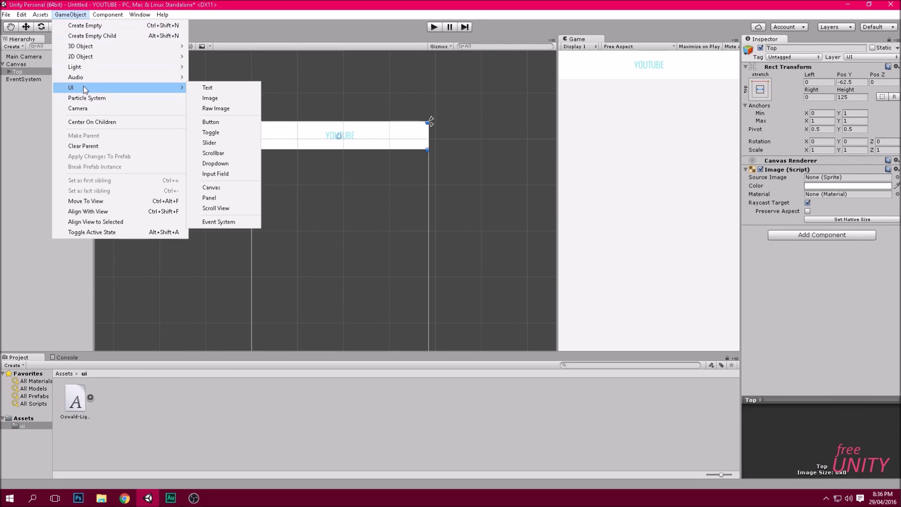
pyautogui.click(221, 123)
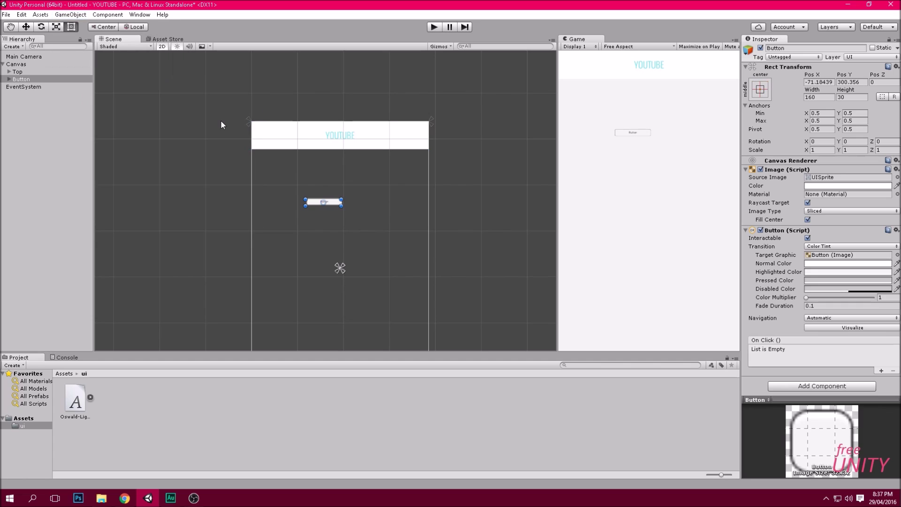
pyautogui.moveTo(338, 206); pyautogui.dragTo(428, 177)
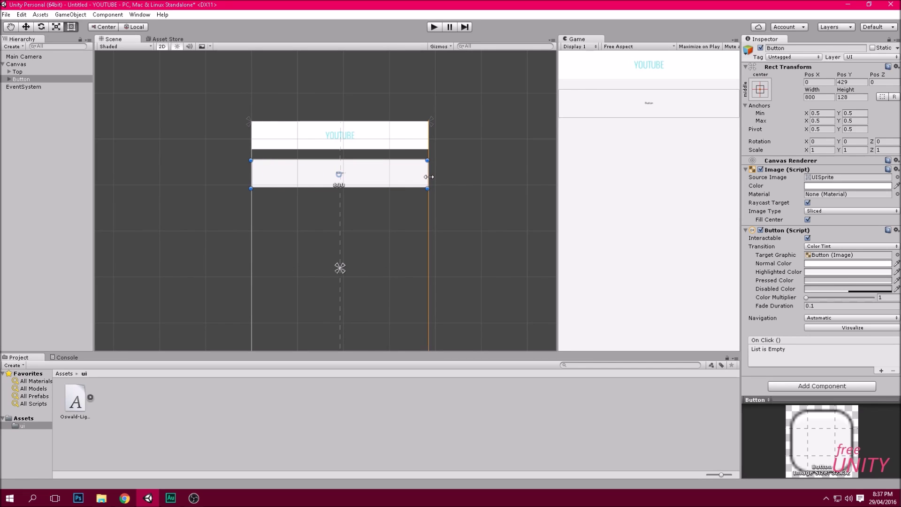
pyautogui.moveTo(363, 188); pyautogui.dragTo(363, 173)
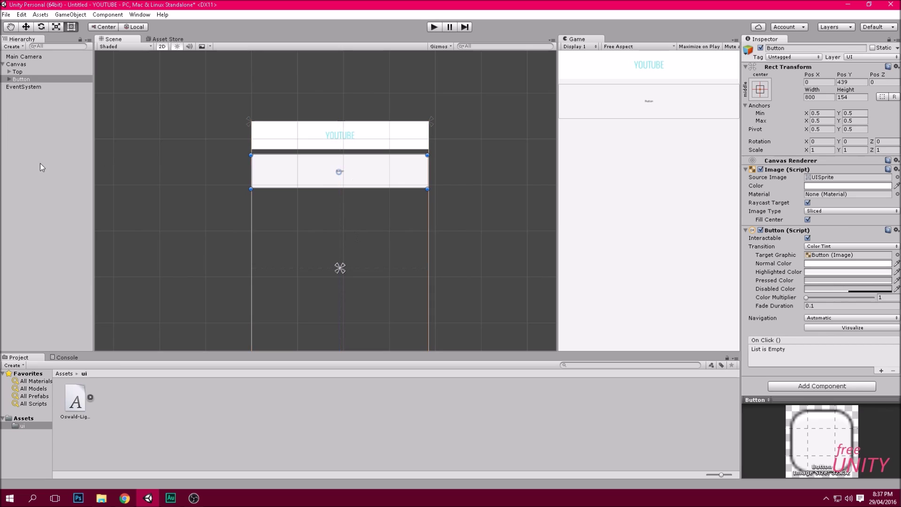
# - Change the button's label to 'Click Me!' in Oswald-Light with Best Fit turned on
pyautogui.click(9, 79)
pyautogui.click(32, 87)
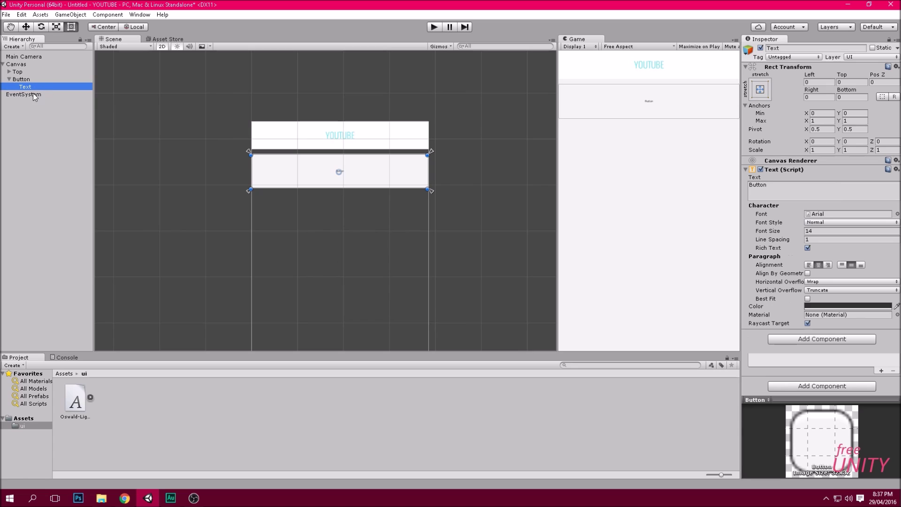
pyautogui.click(779, 190)
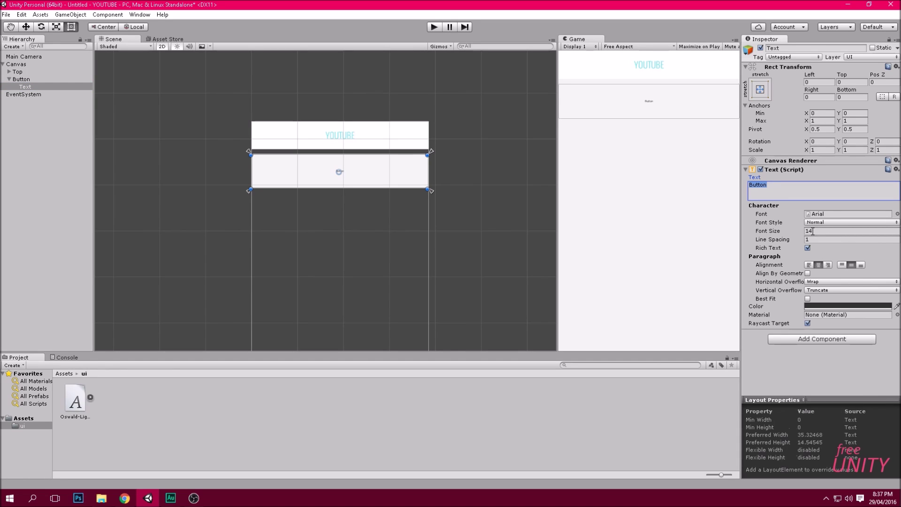
pyautogui.write('Click Me!')
pyautogui.click(898, 214)
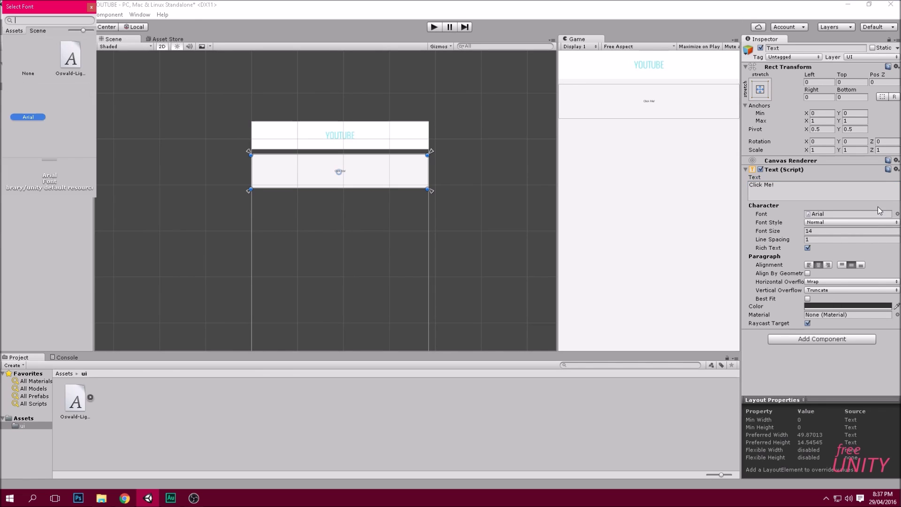
pyautogui.click(68, 55)
pyautogui.click(68, 56)
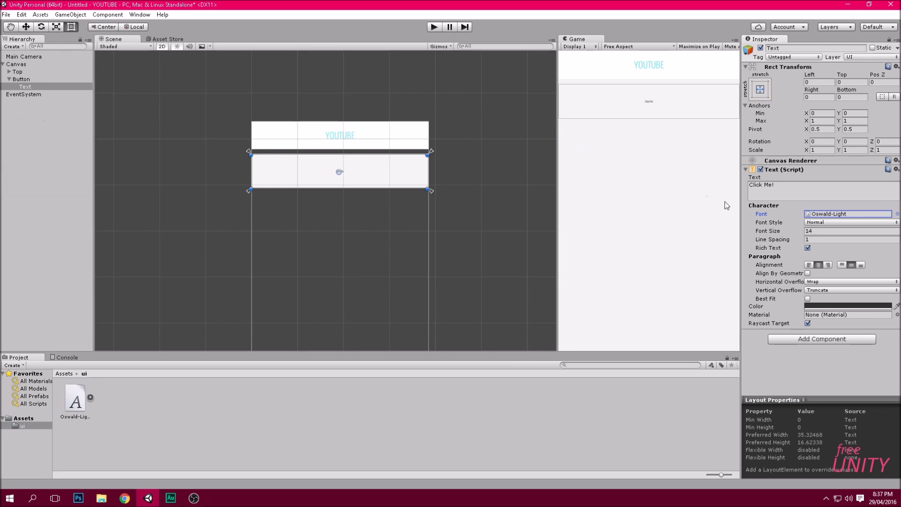
pyautogui.click(808, 299)
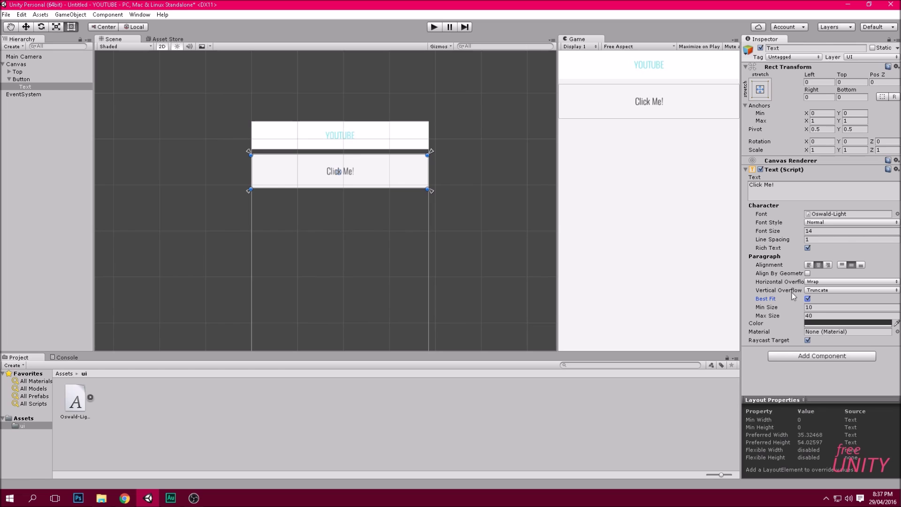
pyautogui.click(9, 79)
pyautogui.click(21, 80)
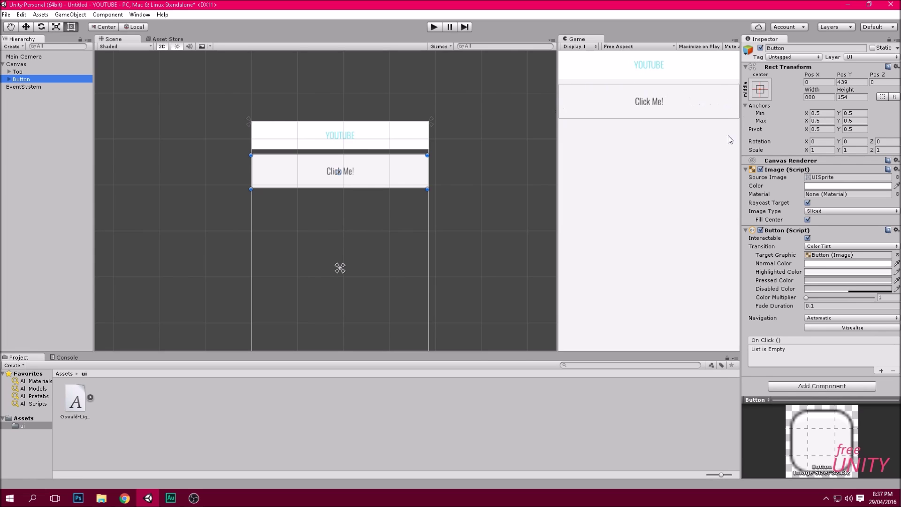
# - Set the button's Source Image to None
pyautogui.scroll(5, 378, 166)
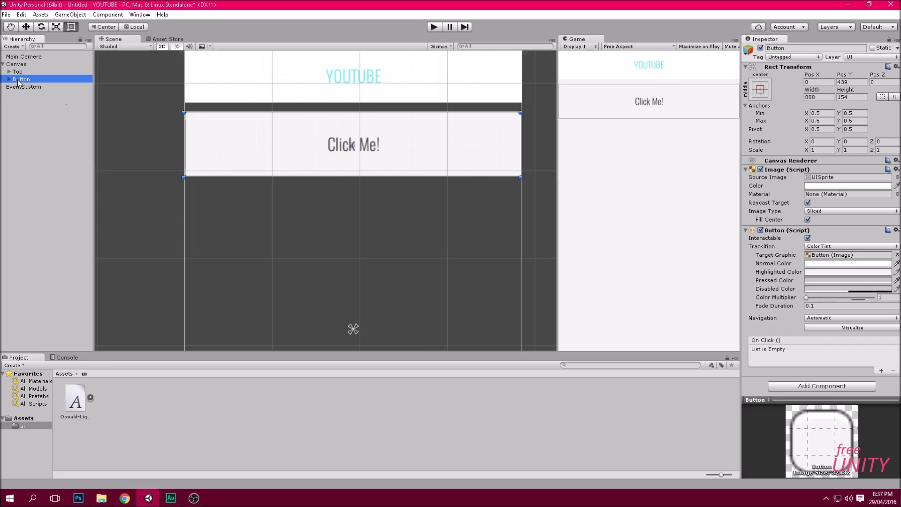
pyautogui.click(897, 177)
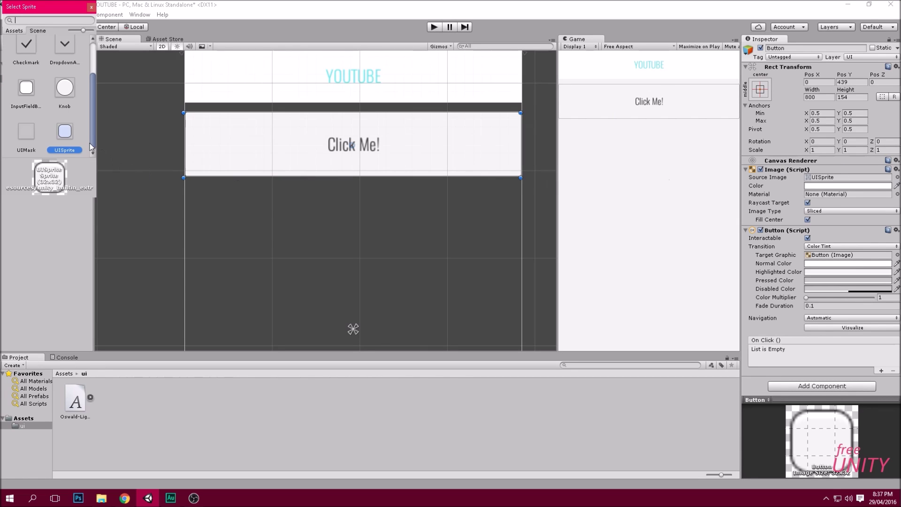
pyautogui.scroll(5, 90, 140)
pyautogui.doubleClick(45, 45)
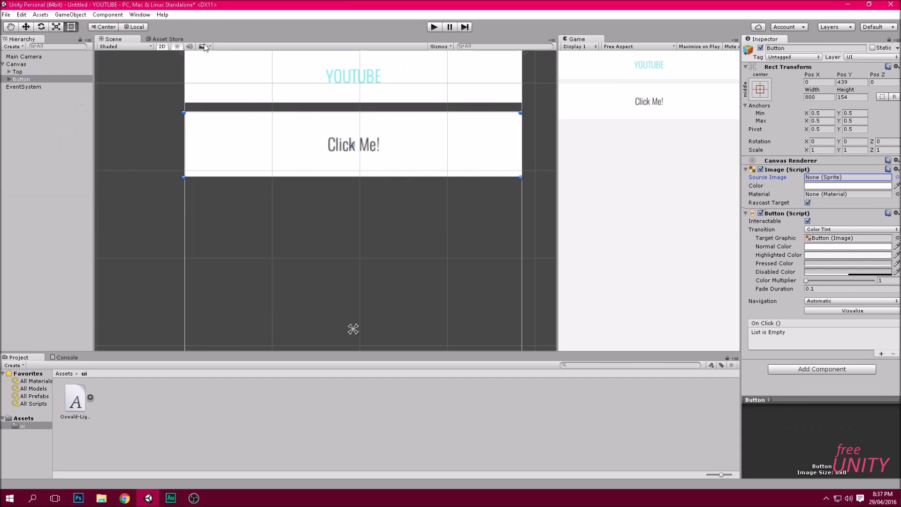
# - Give the button a flat light grey colour (E2E2E2)
pyautogui.click(881, 190)
pyautogui.click(22, 74)
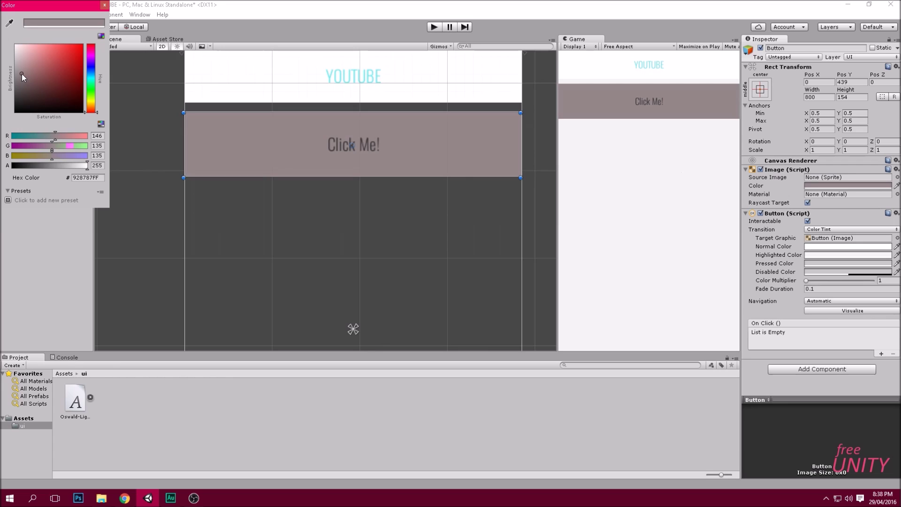
pyautogui.moveTo(21, 74); pyautogui.dragTo(0, 57)
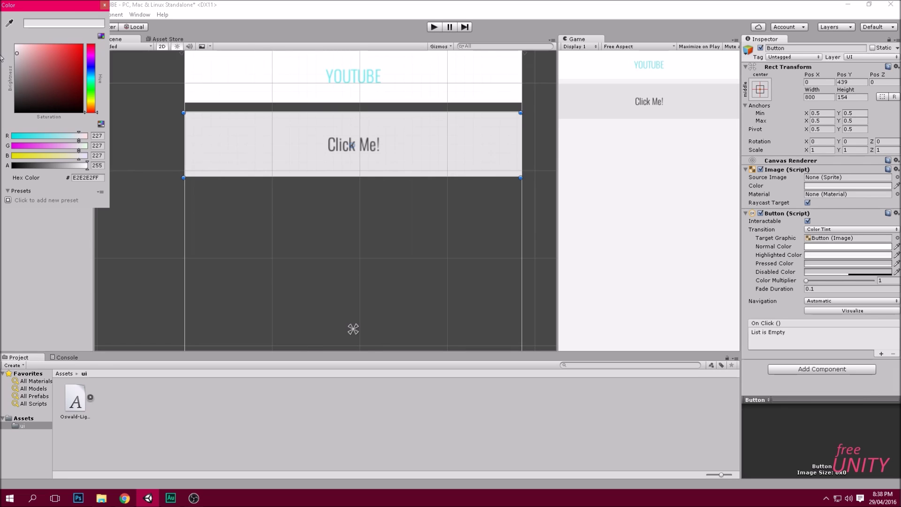
pyautogui.click(105, 5)
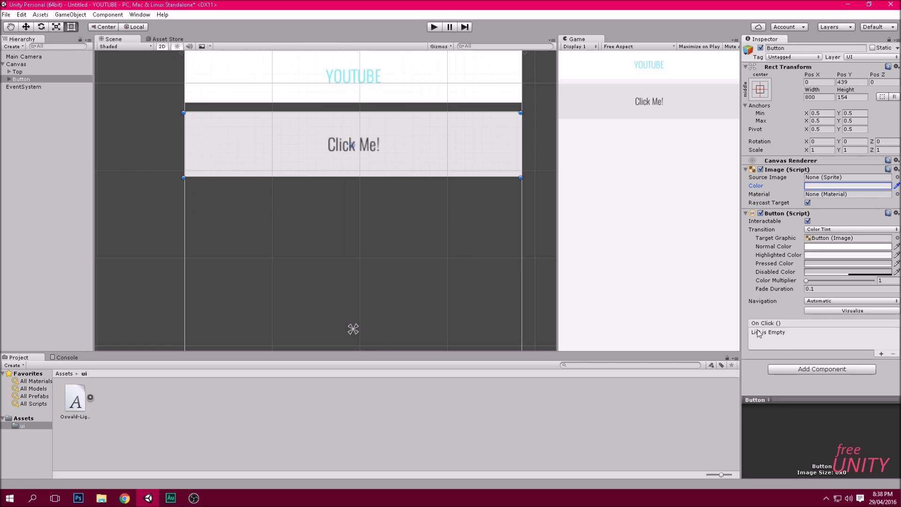
# - Add one empty Runtime Only entry to the button's On Click () list
pyautogui.click(880, 354)
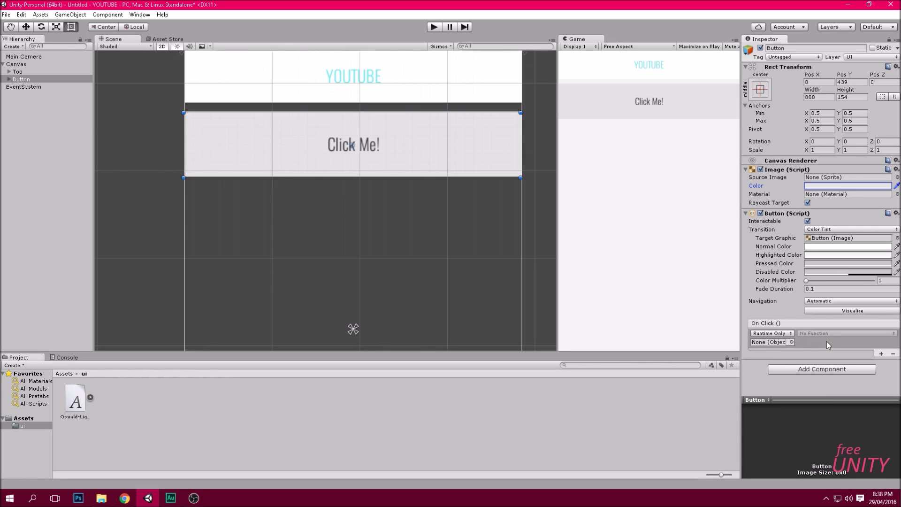
pyautogui.click(70, 15)
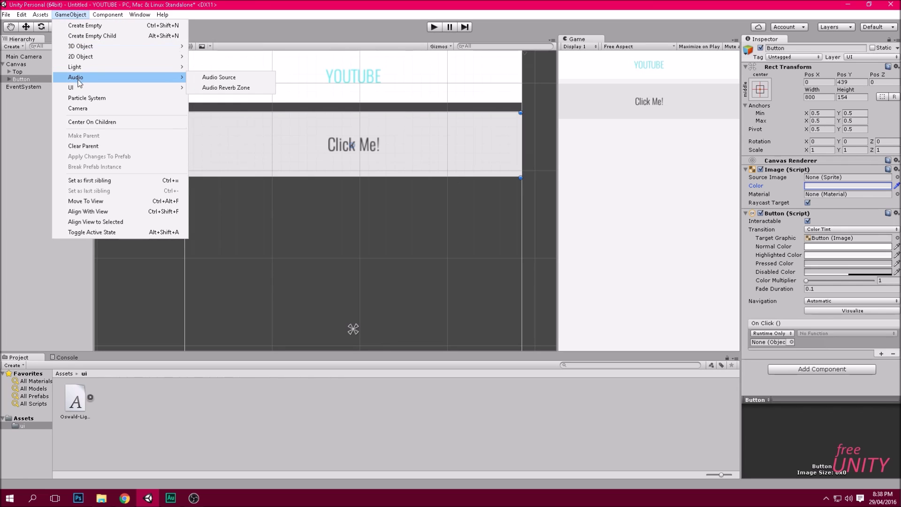
pyautogui.moveTo(78, 91)
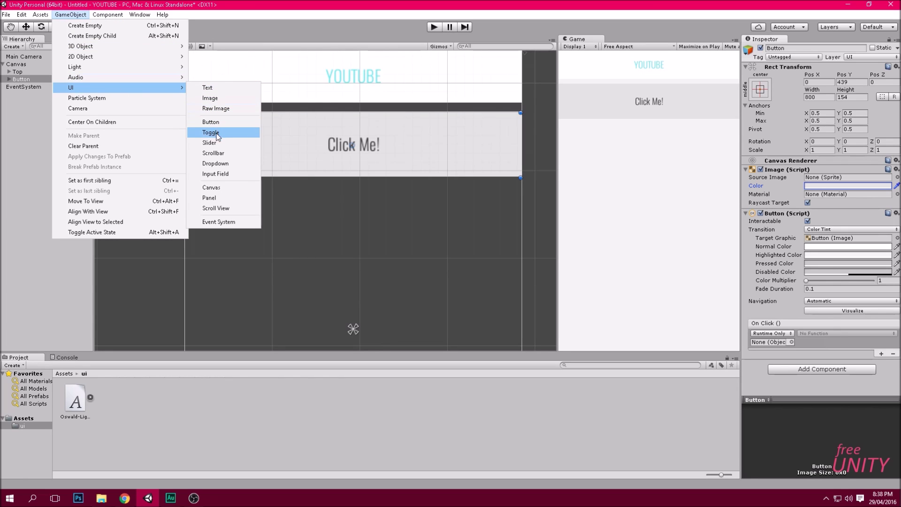
# - Create a 100×100 UI Image and move it to the canvas centre
pyautogui.click(209, 97)
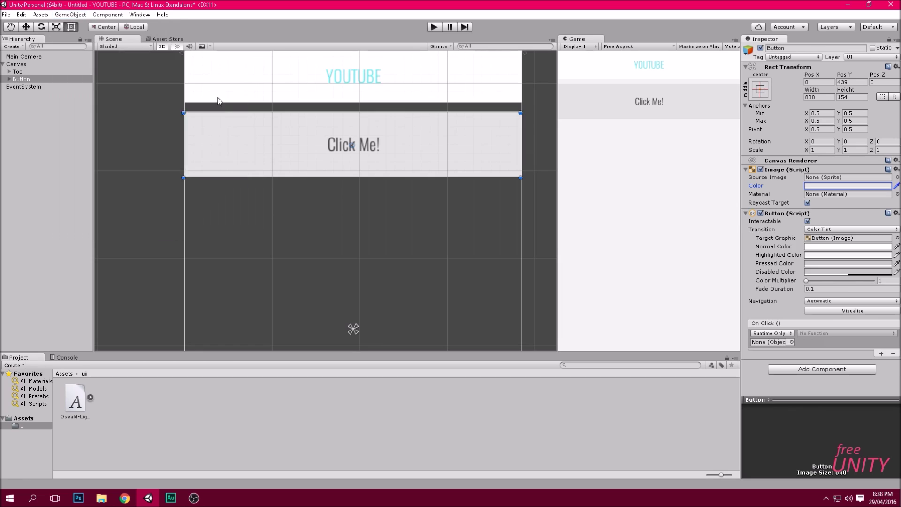
pyautogui.moveTo(338, 214); pyautogui.dragTo(369, 341)
pyautogui.scroll(-5, 368, 340)
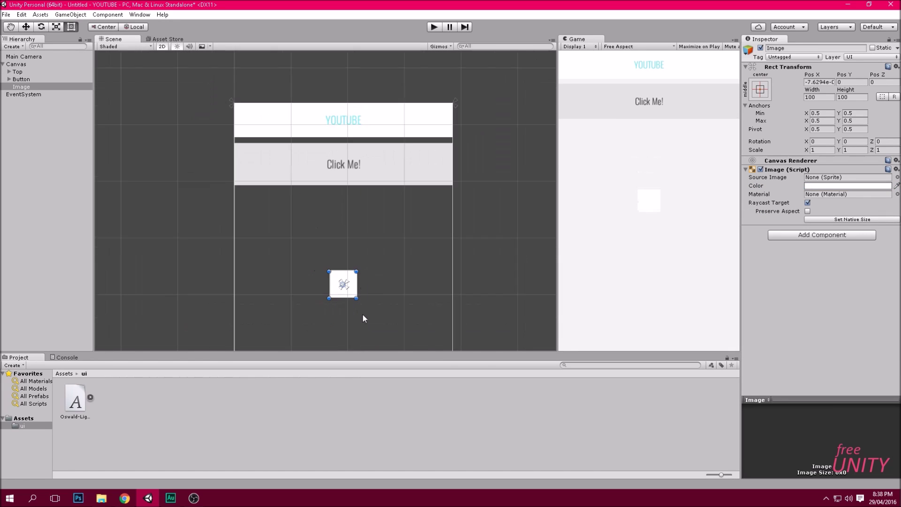
pyautogui.moveTo(358, 193); pyautogui.dragTo(360, 193)
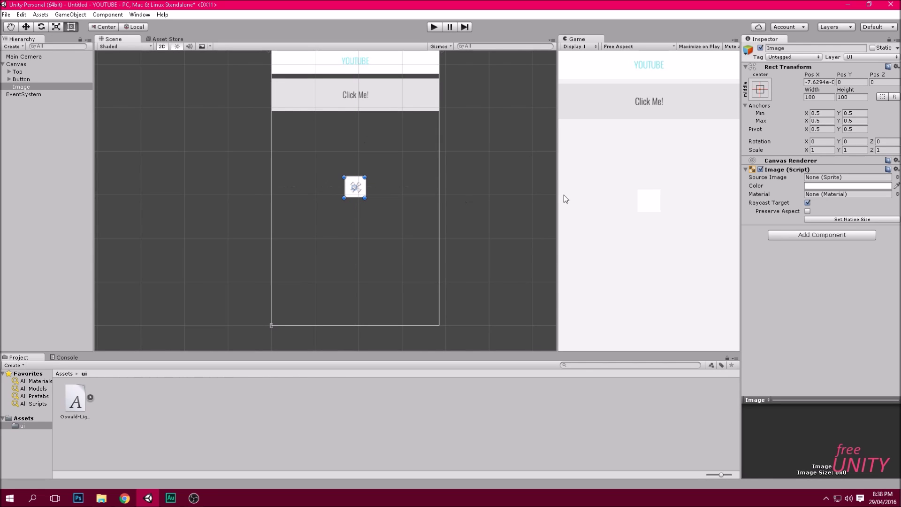
# - Colour the new Image bright red (FF1818)
pyautogui.click(838, 187)
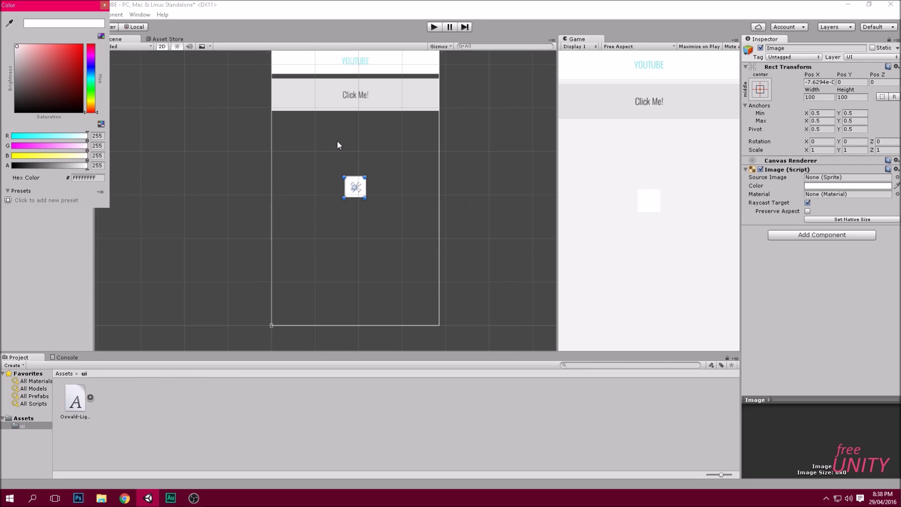
pyautogui.click(75, 47)
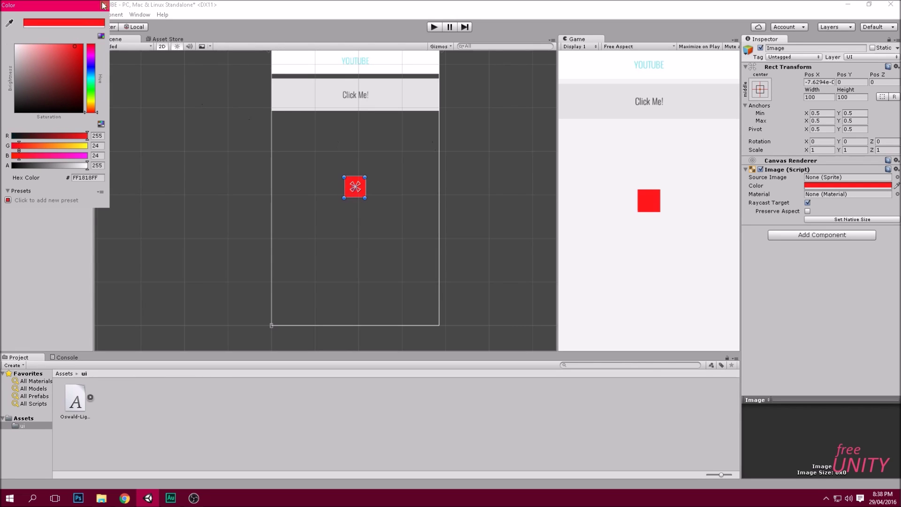
pyautogui.click(104, 5)
pyautogui.click(22, 78)
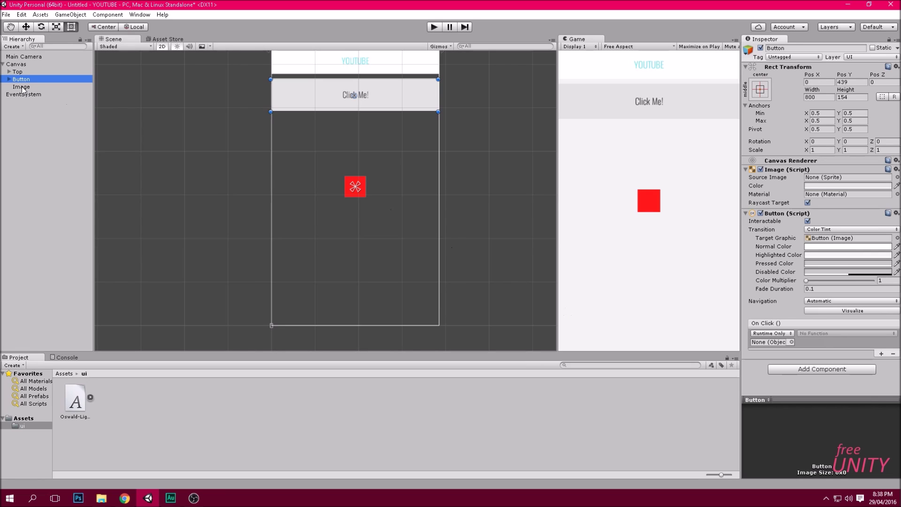
# - Make the button's On Click entry call GameObject.SetActive (bool) on the red Image
pyautogui.click(22, 87)
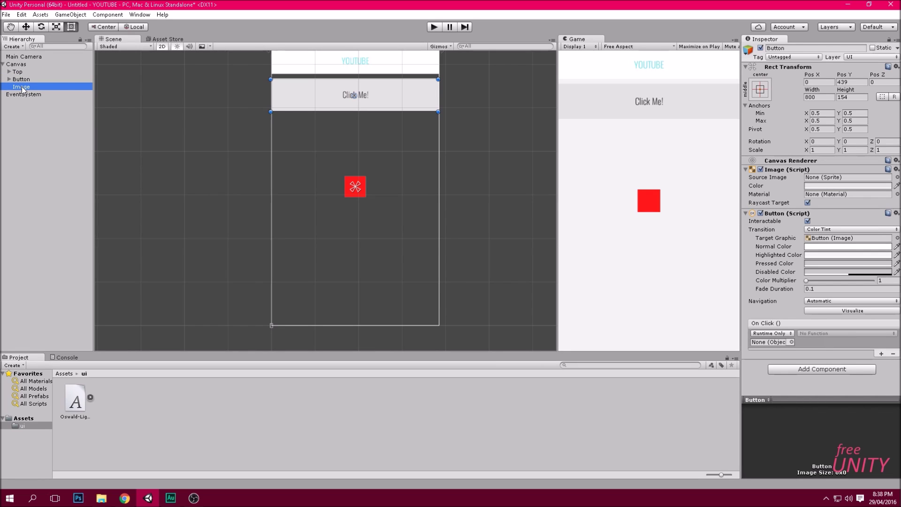
pyautogui.moveTo(22, 89); pyautogui.dragTo(775, 348)
pyautogui.click(792, 343)
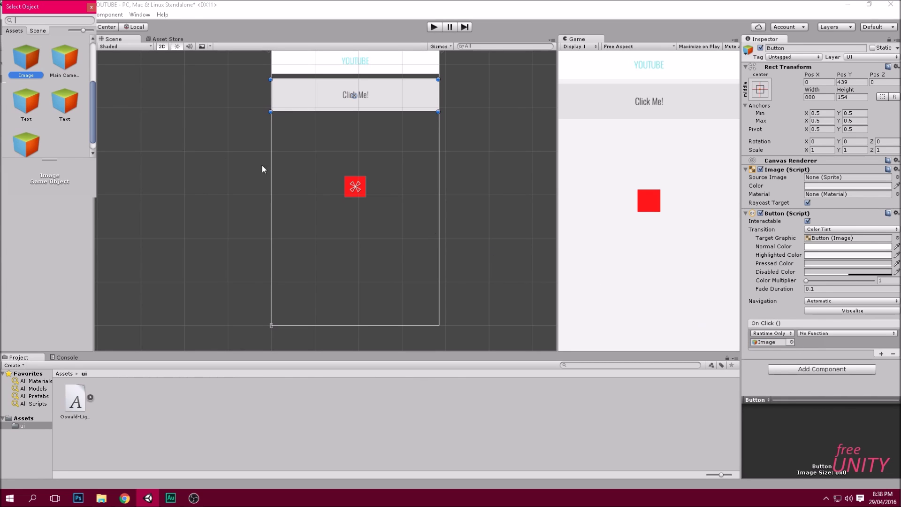
pyautogui.doubleClick(26, 69)
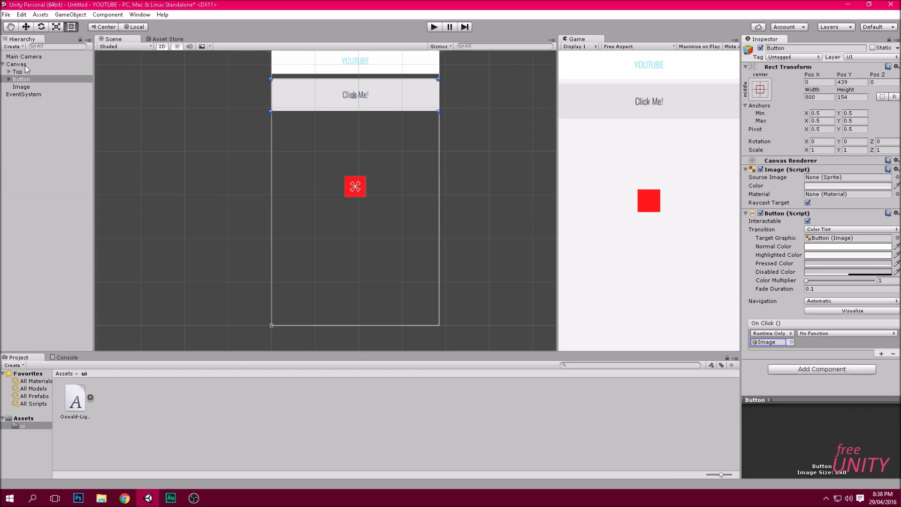
pyautogui.click(827, 334)
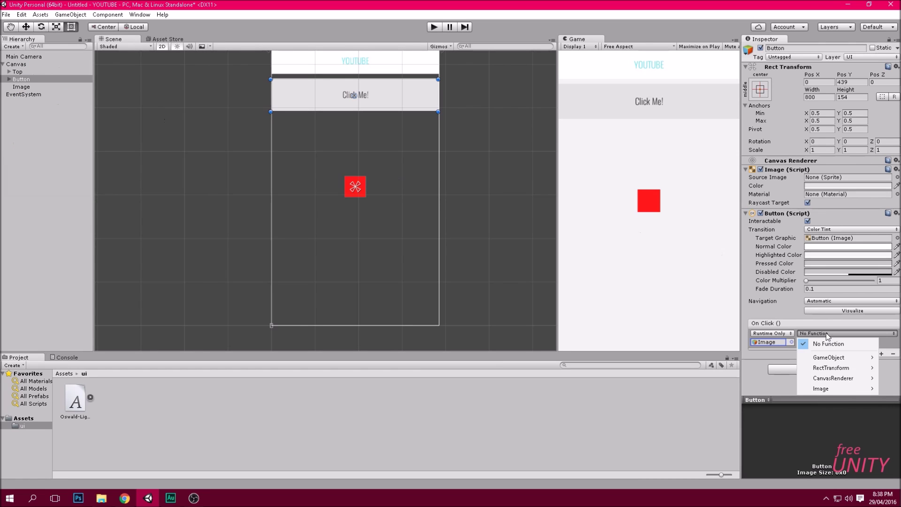
pyautogui.moveTo(835, 358)
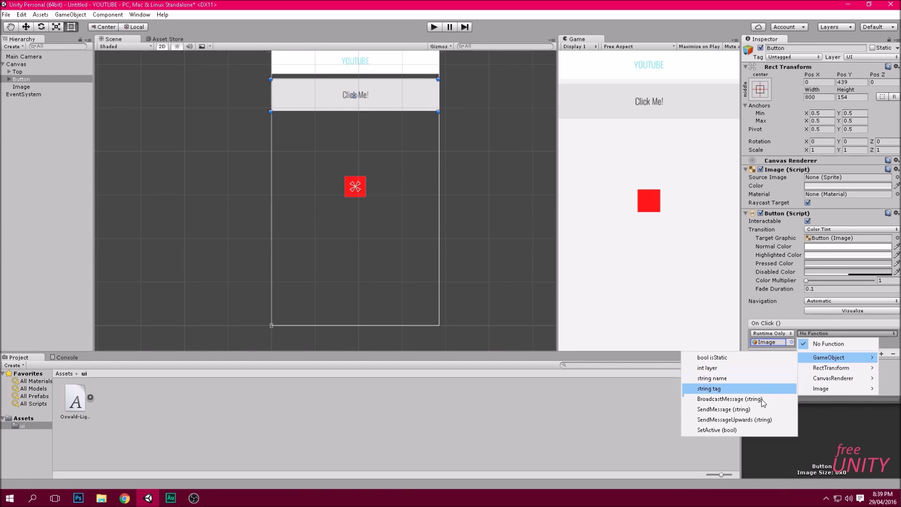
pyautogui.click(751, 430)
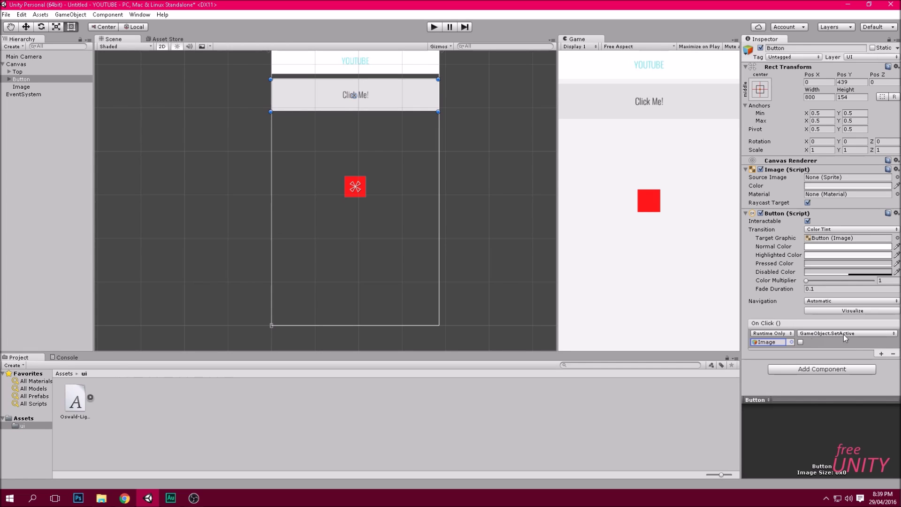
# - Leave the SetActive value unchecked (false) and press Play to test
pyautogui.click(801, 343)
pyautogui.click(801, 343)
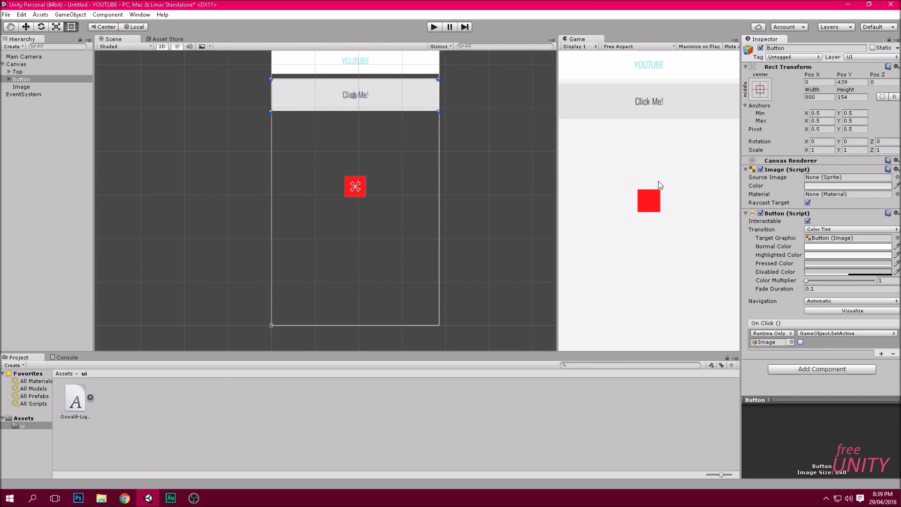
pyautogui.click(433, 28)
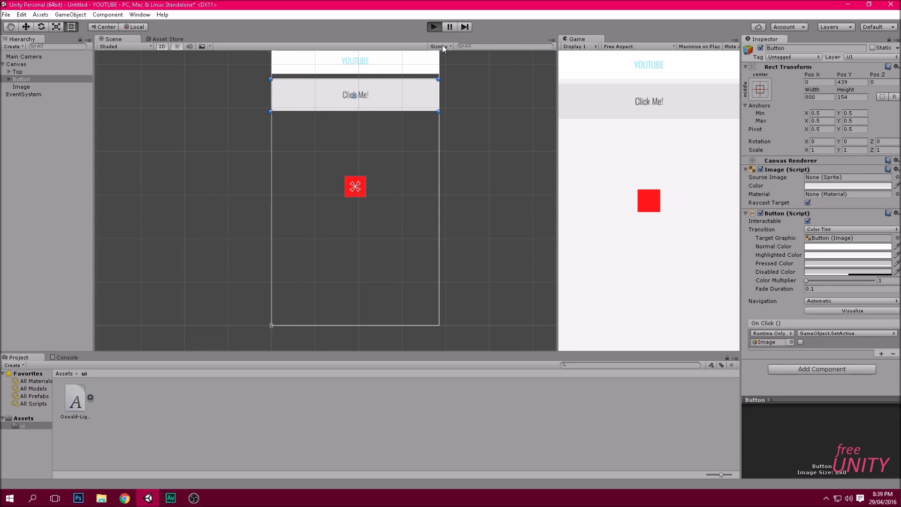
pyautogui.click(661, 106)
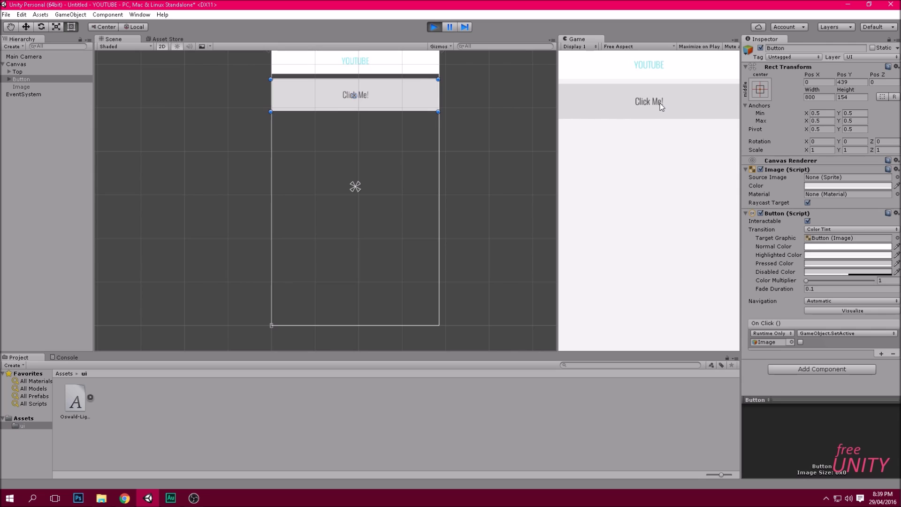
pyautogui.click(660, 103)
pyautogui.click(660, 104)
pyautogui.click(660, 103)
pyautogui.click(660, 103)
pyautogui.click(660, 103)
pyautogui.click(660, 103)
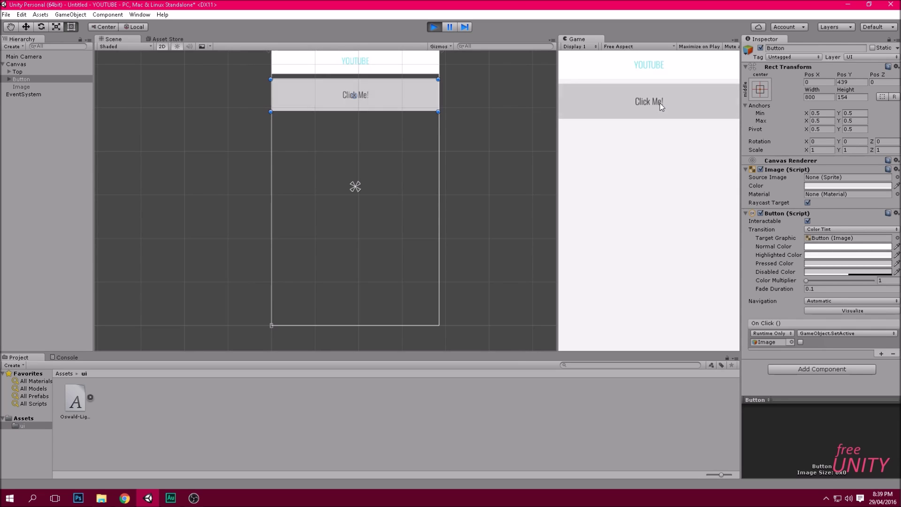
pyautogui.click(802, 342)
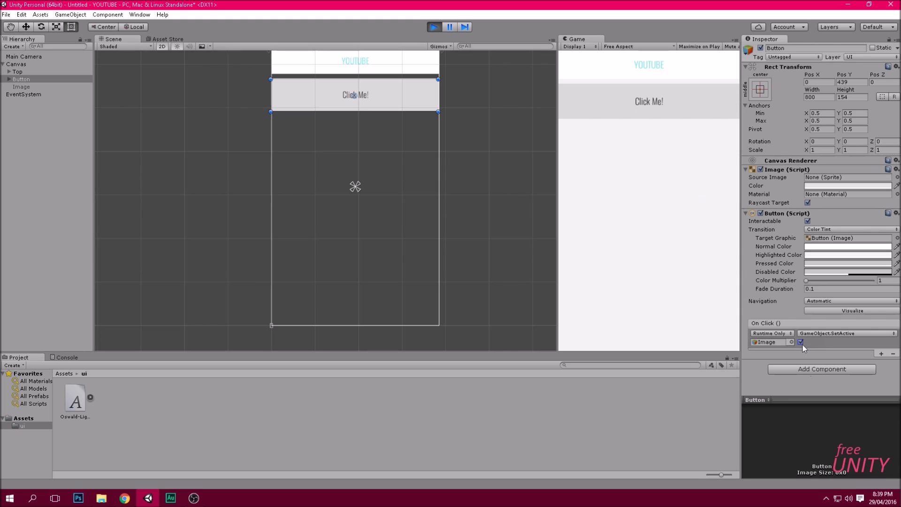
pyautogui.click(618, 106)
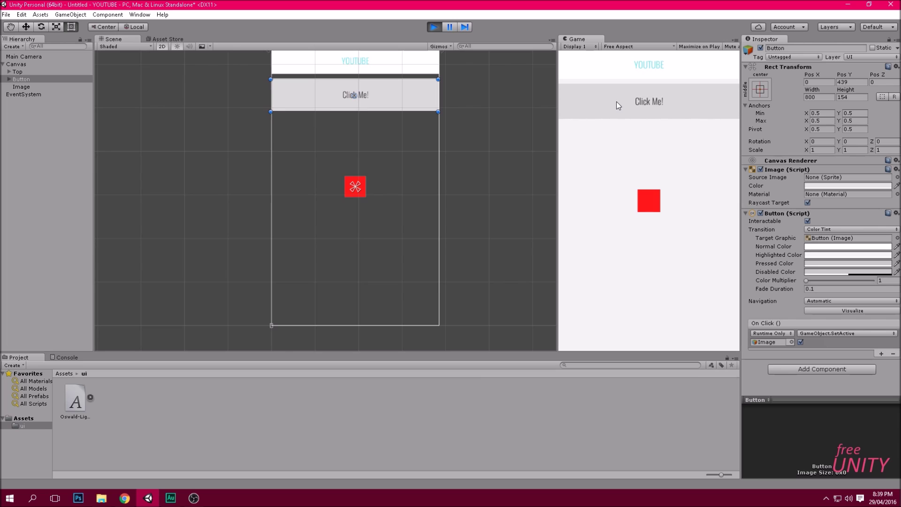
pyautogui.click(619, 105)
# - Delete the red Image object from the scene
pyautogui.click(436, 28)
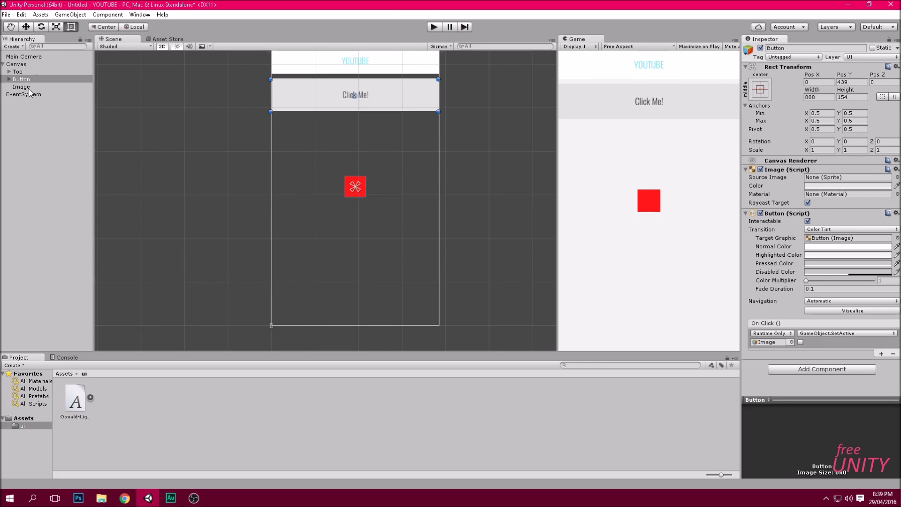
pyautogui.click(29, 89)
pyautogui.press('Delete')
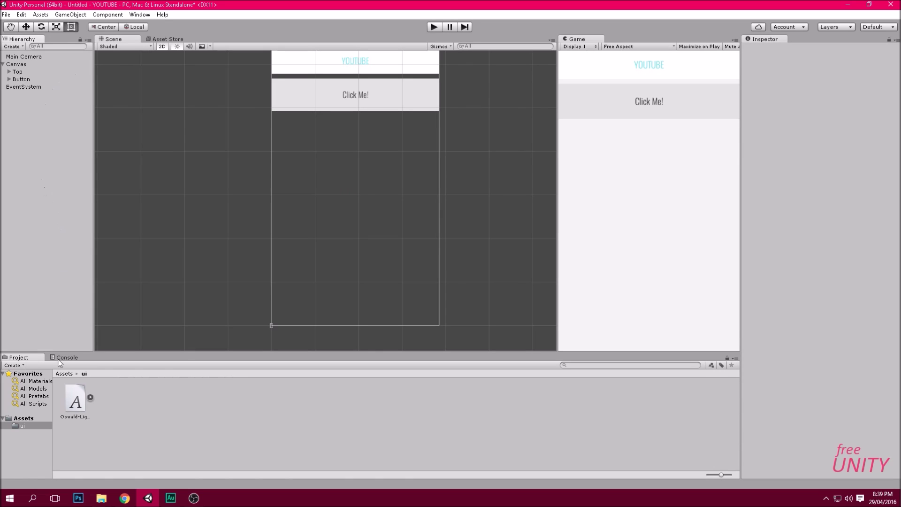
# - Create a C# script named UIHandler in Assets and open it in Notepad++
pyautogui.click(24, 418)
pyautogui.rightClick(167, 441)
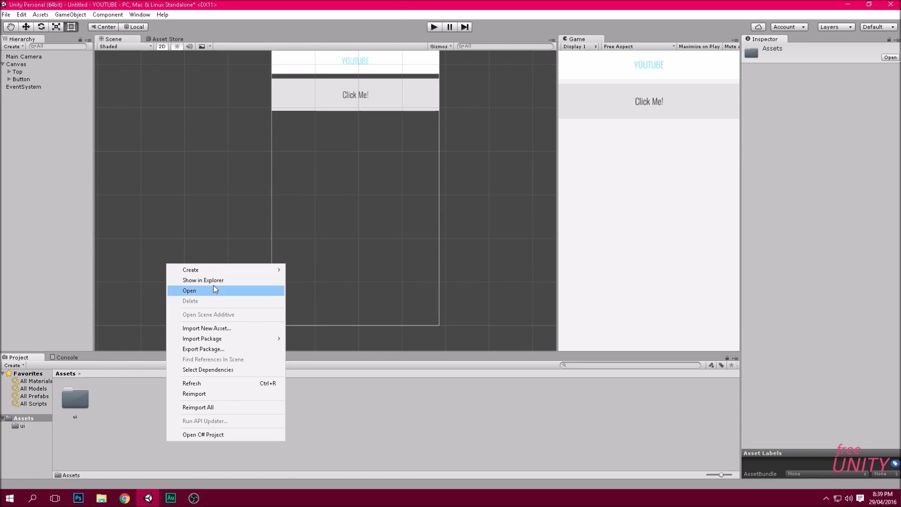
pyautogui.moveTo(209, 272)
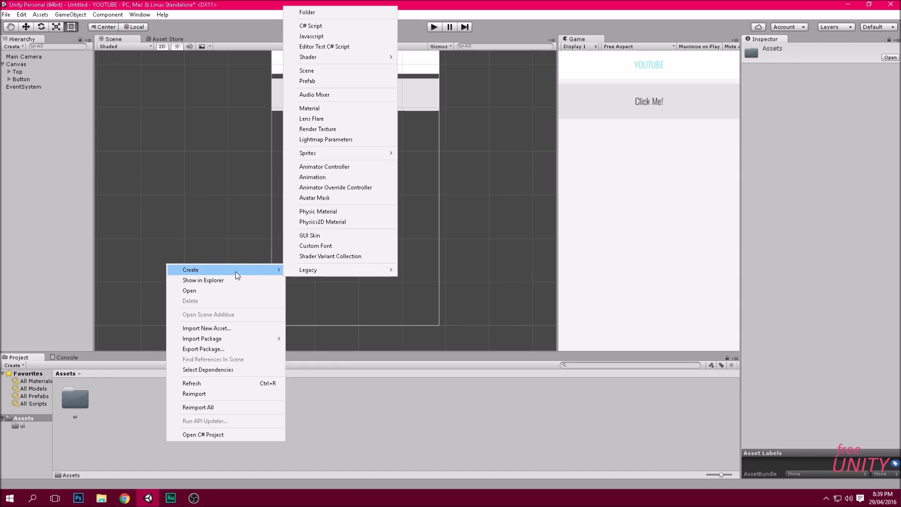
pyautogui.click(311, 26)
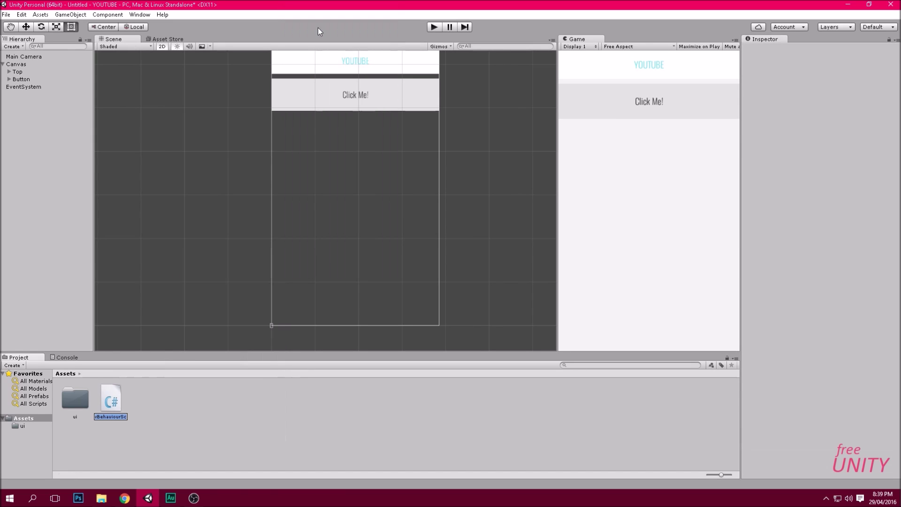
pyautogui.write('UIHandler')
pyautogui.press('Return')
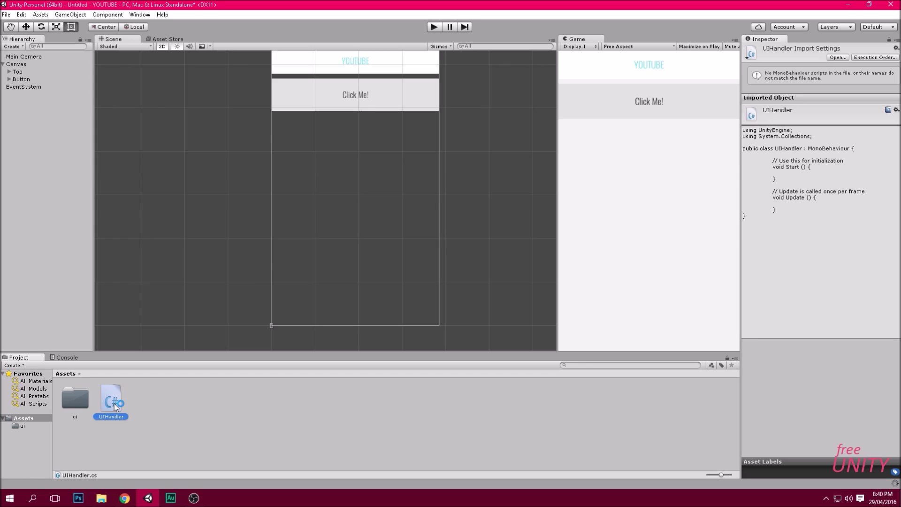
pyautogui.doubleClick(112, 403)
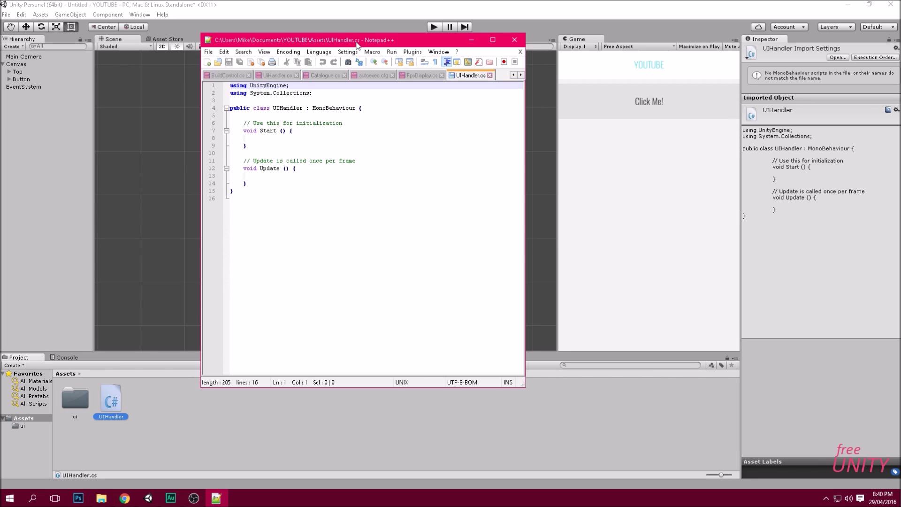
# - Add a 'using UnityEngine.UI;' import under the UnityEngine import and save
pyautogui.click(493, 40)
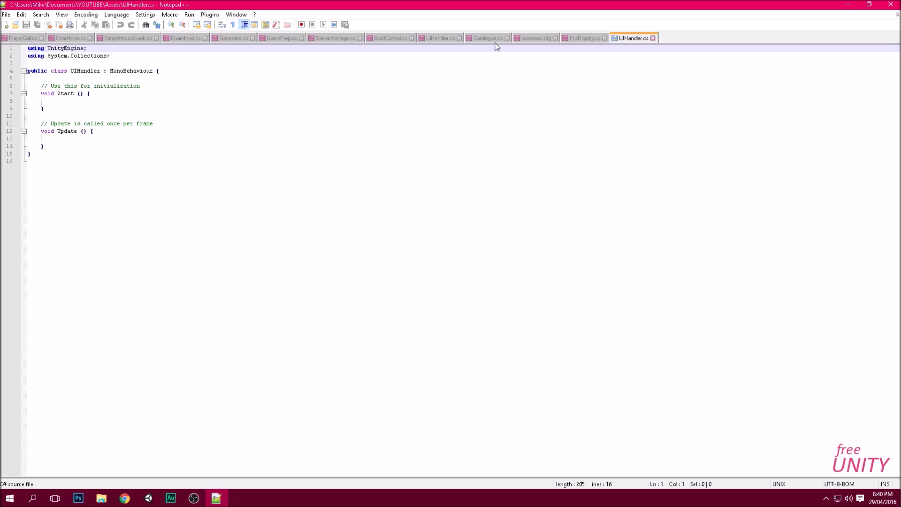
pyautogui.click(82, 79)
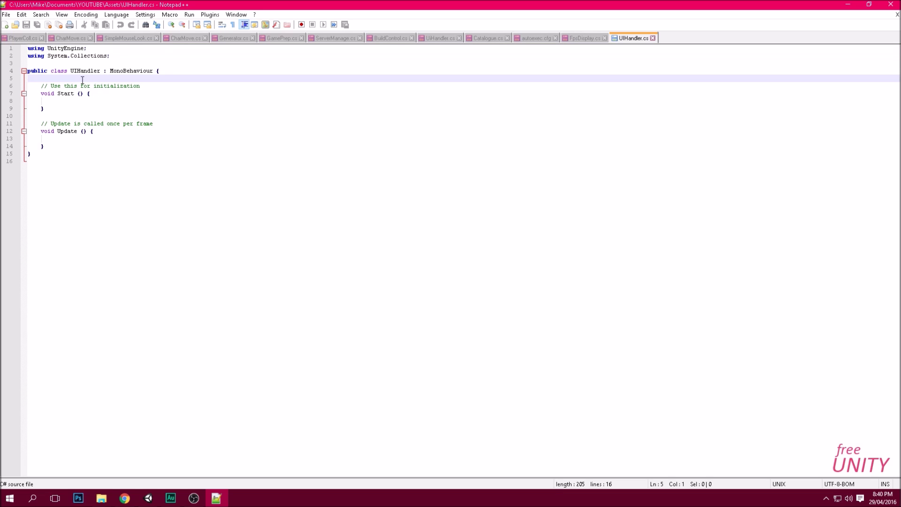
pyautogui.press('Return')
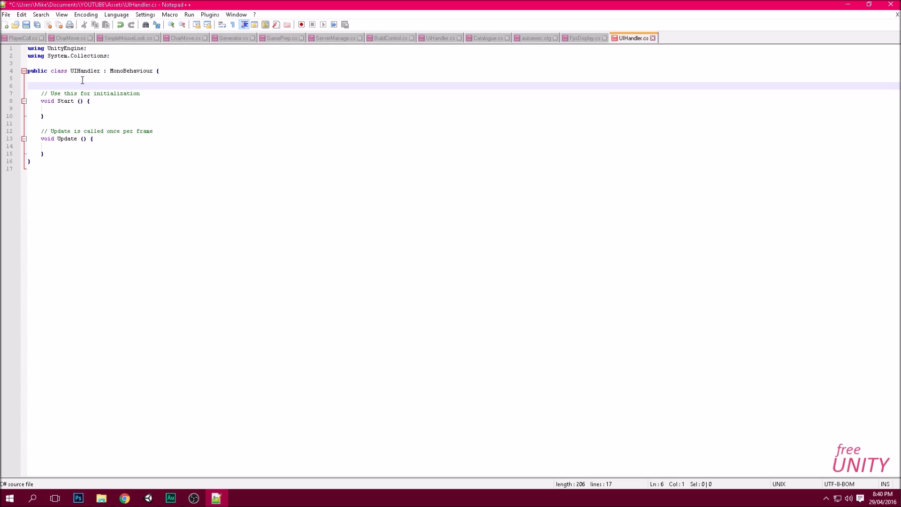
pyautogui.press('BackSpace')
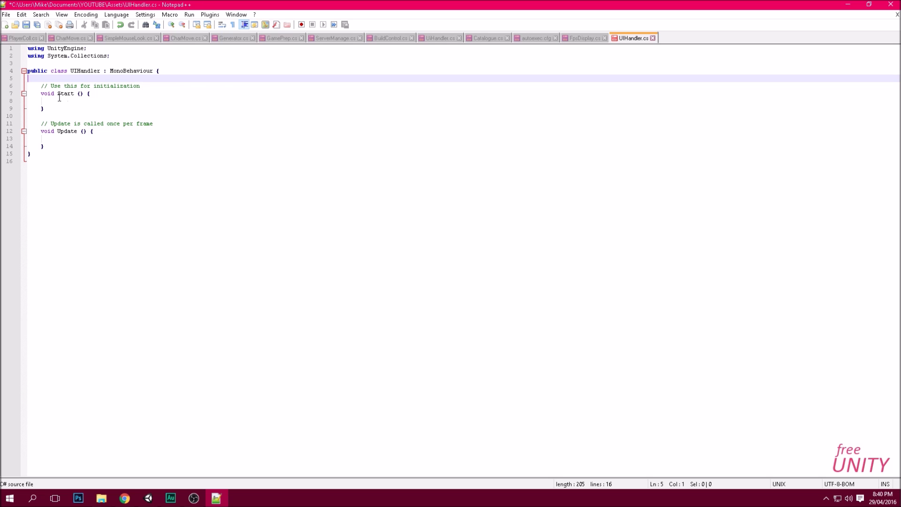
pyautogui.moveTo(92, 49); pyautogui.dragTo(32, 54)
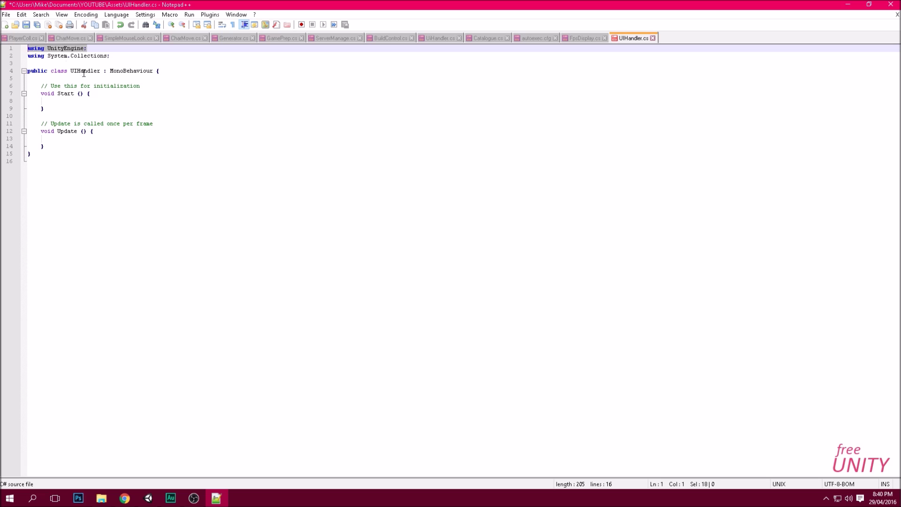
pyautogui.hotkey('ctrl', 'd')
pyautogui.click(90, 49)
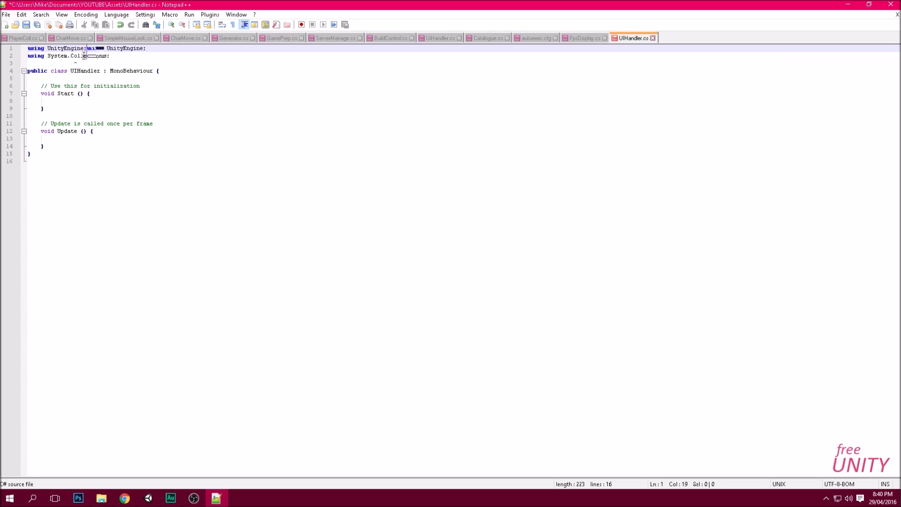
pyautogui.press('Left')
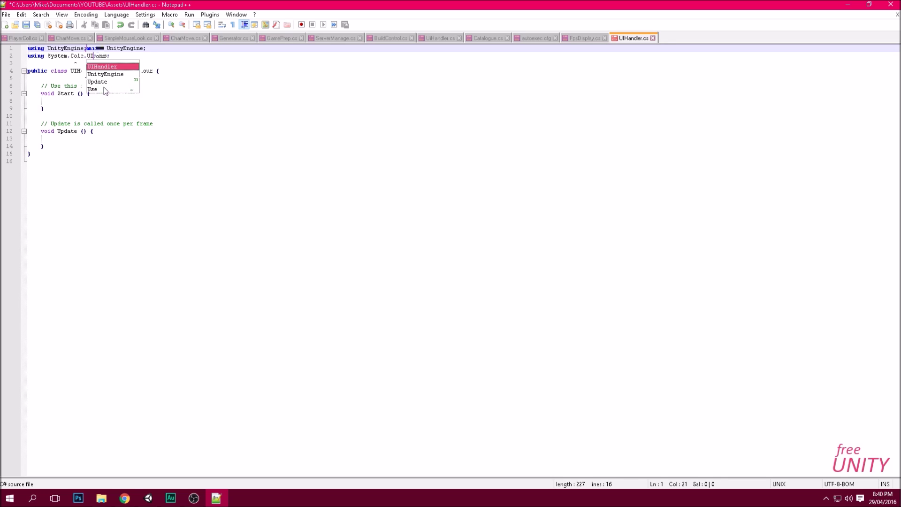
pyautogui.press('Return')
pyautogui.moveTo(105, 55); pyautogui.dragTo(106, 52)
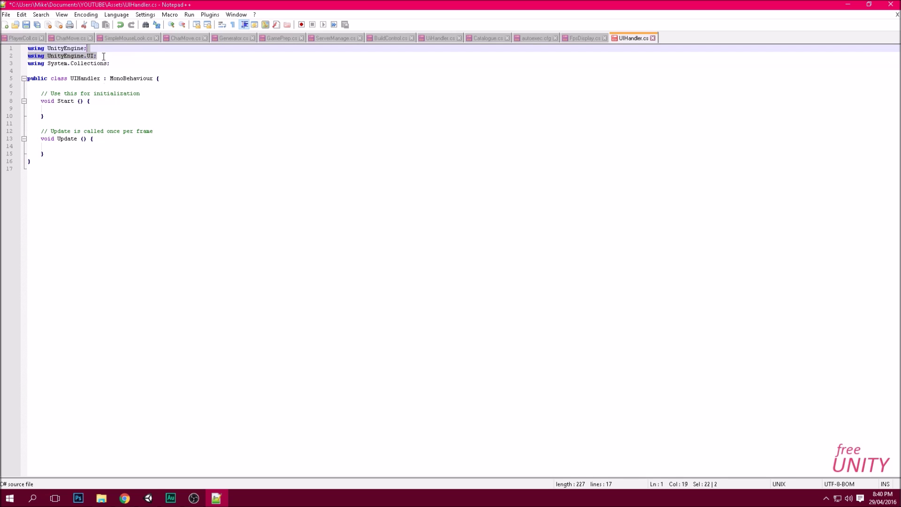
pyautogui.click(103, 56)
pyautogui.hotkey('ctrl', 's')
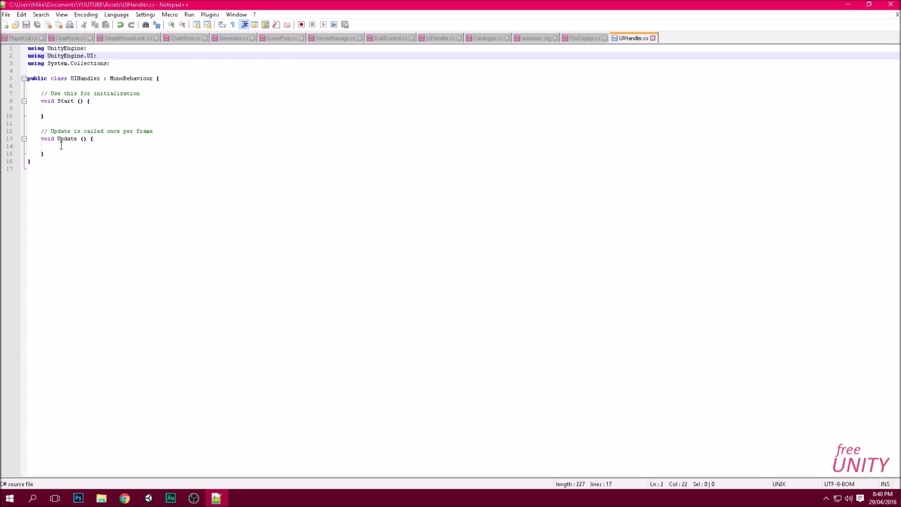
# - Replace the Start and Update methods with an empty public buttonEvent() method and save
pyautogui.moveTo(51, 155); pyautogui.dragTo(41, 94)
pyautogui.press('Delete')
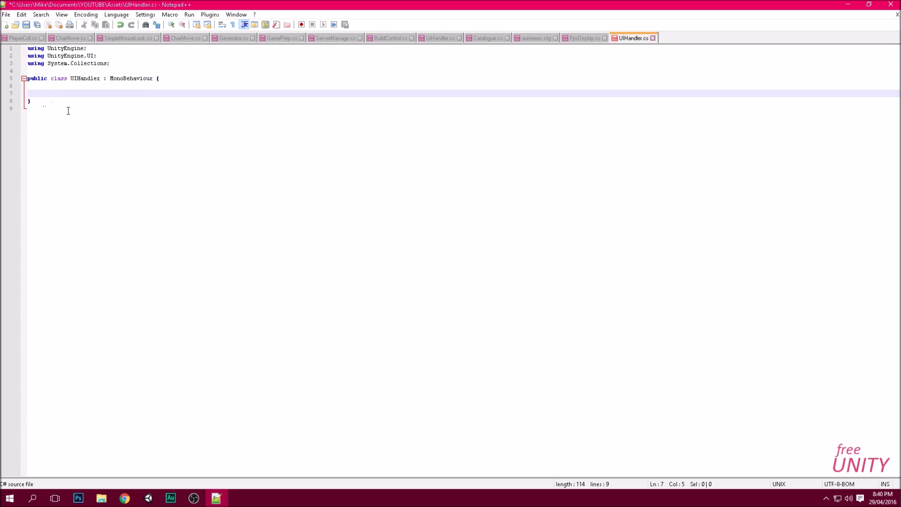
pyautogui.write('p')
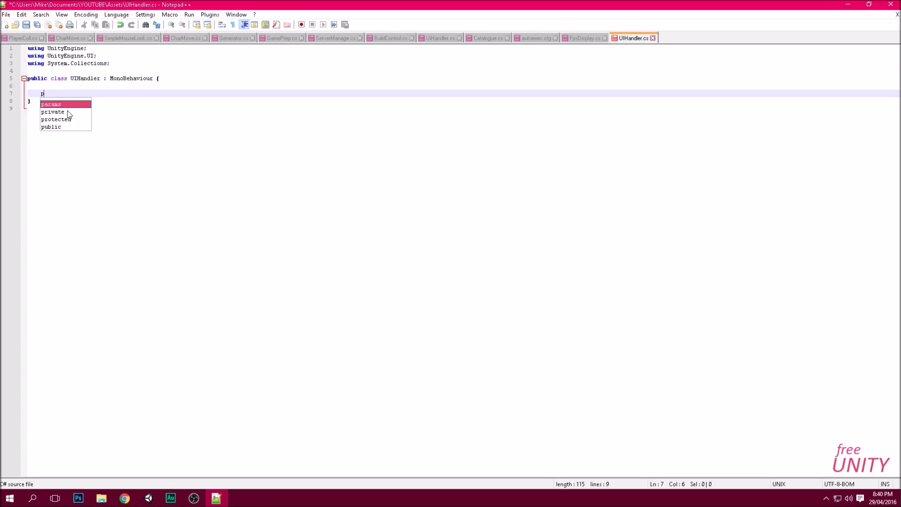
pyautogui.write('ublic void ')
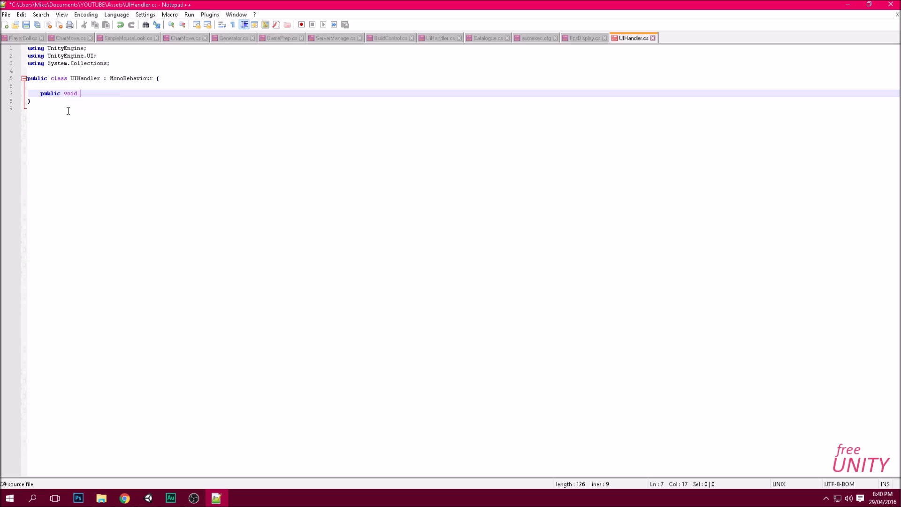
pyautogui.write('buttonEvent(){')
pyautogui.press('Return')
pyautogui.hotkey('ctrl', 's')
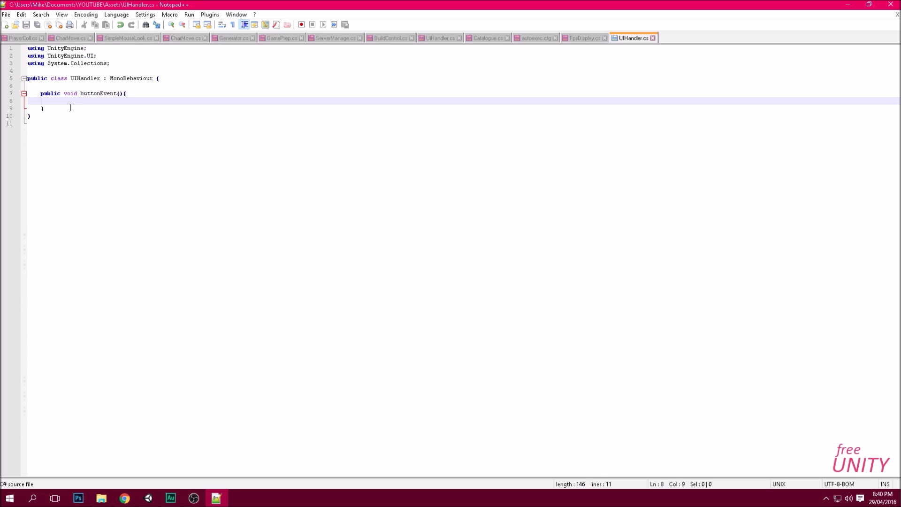
pyautogui.click(216, 498)
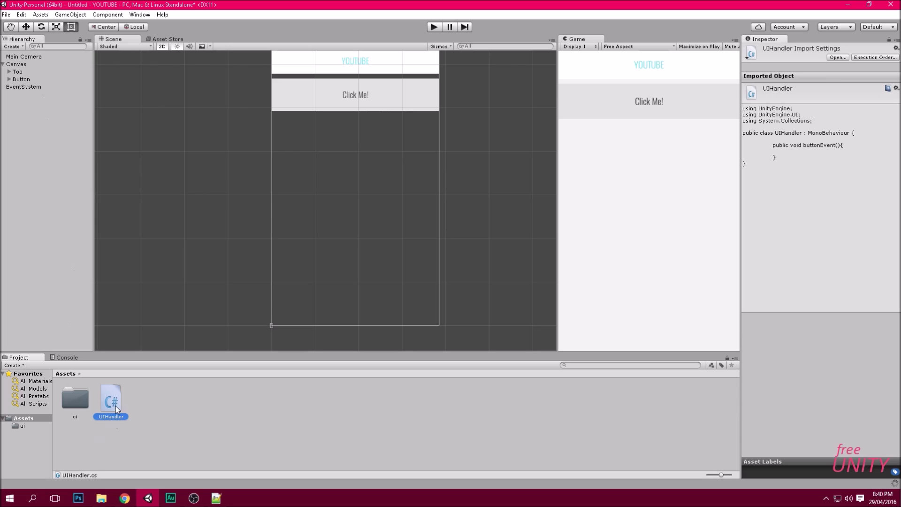
# - Attach UIHandler to Main Camera and set the Button's On Click to UIHandler.buttonEvent()
pyautogui.click(36, 58)
pyautogui.moveTo(113, 400); pyautogui.dragTo(790, 346)
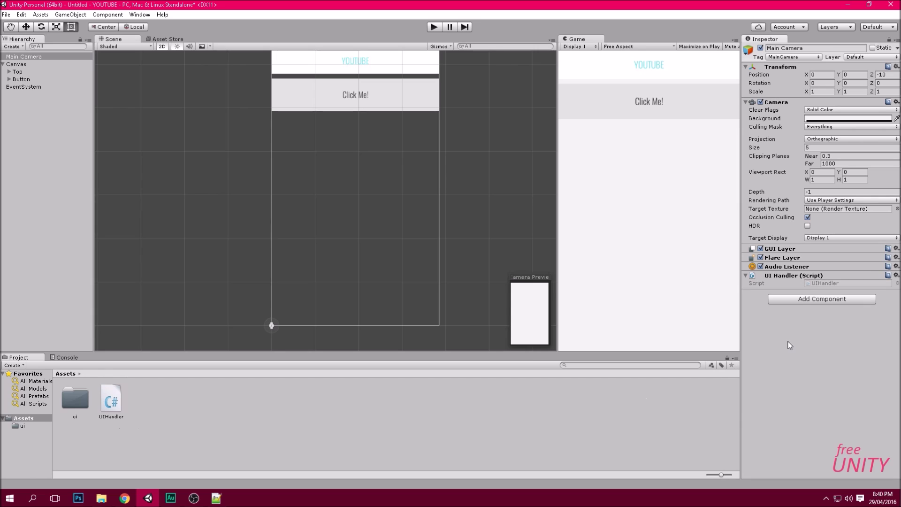
pyautogui.click(20, 81)
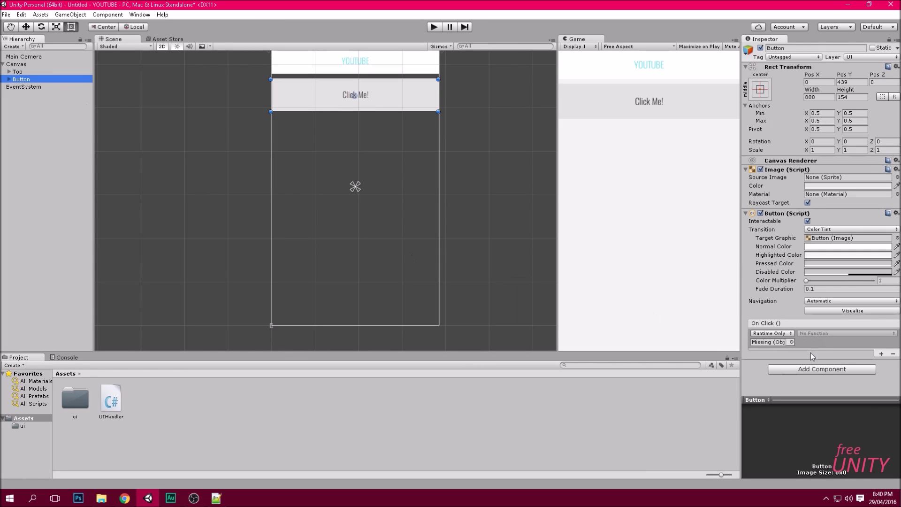
pyautogui.moveTo(49, 61); pyautogui.dragTo(791, 350)
pyautogui.click(828, 334)
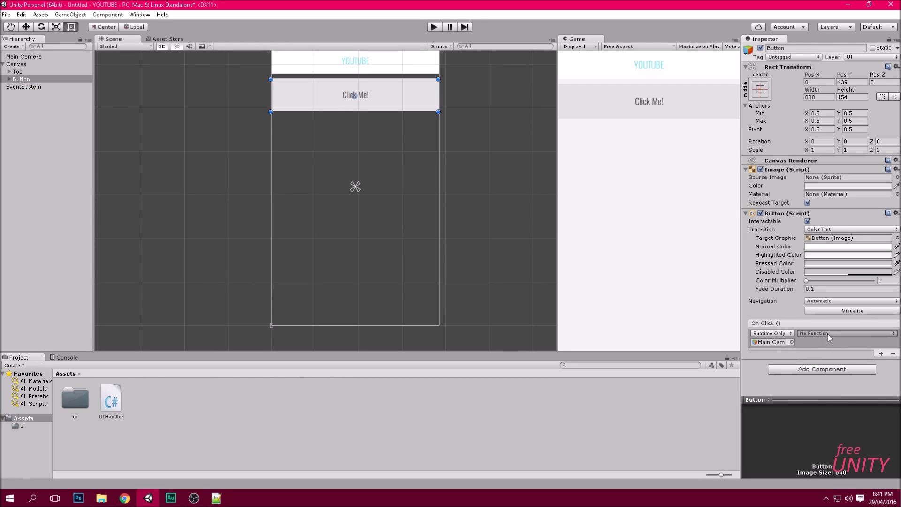
pyautogui.moveTo(851, 420)
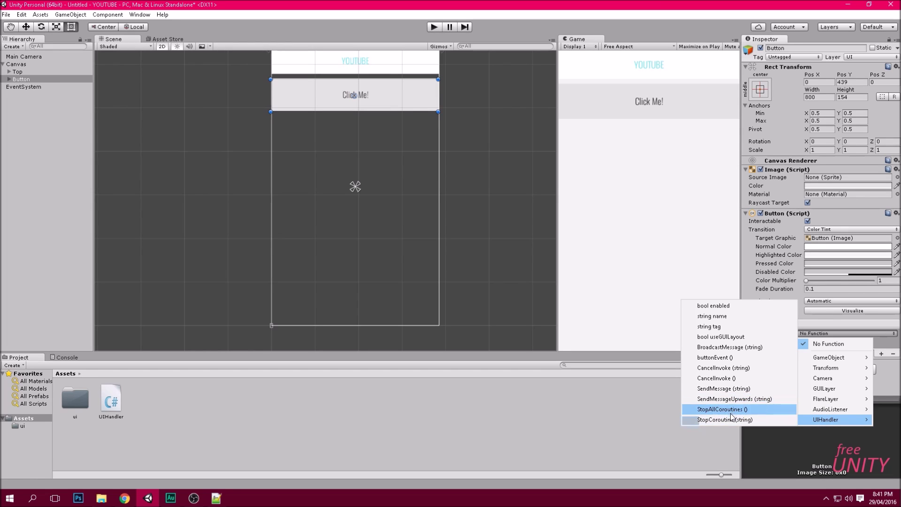
pyautogui.click(722, 360)
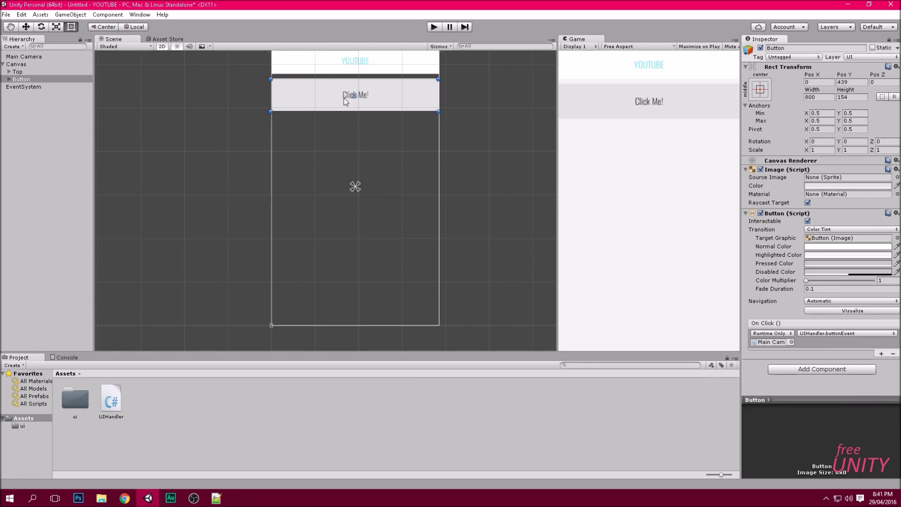
pyautogui.click(216, 498)
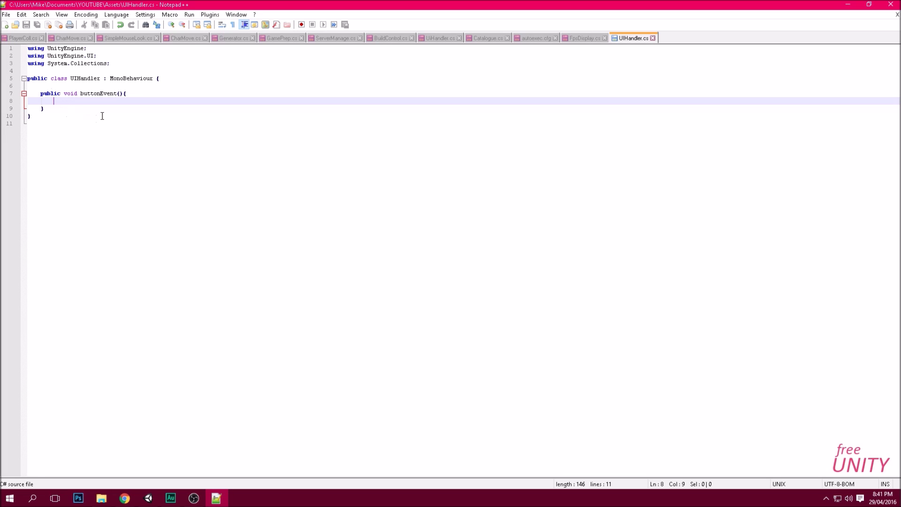
# - Add Debug.Log("Hello World!"); inside buttonEvent and save the script
pyautogui.write('Debu')
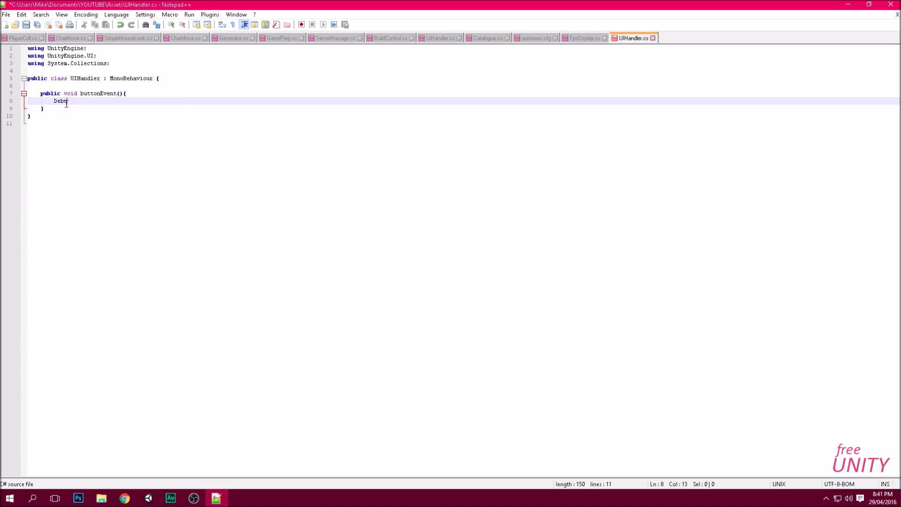
pyautogui.write('g.Log();')
pyautogui.press('Left')
pyautogui.write('"Hello World!')
pyautogui.hotkey('ctrl', 's')
pyautogui.click(216, 495)
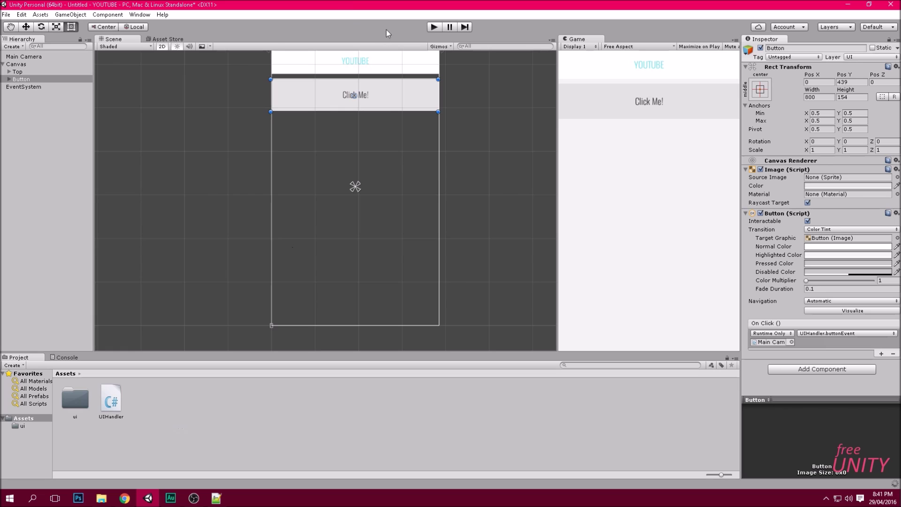
# - Play the scene, click Click Me! to log Hello World!, then clear the Console and stop
pyautogui.click(434, 28)
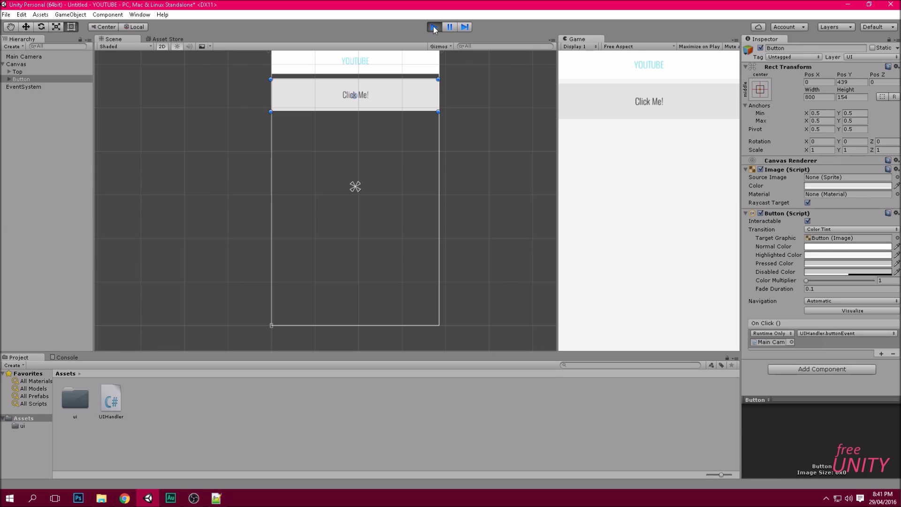
pyautogui.click(624, 106)
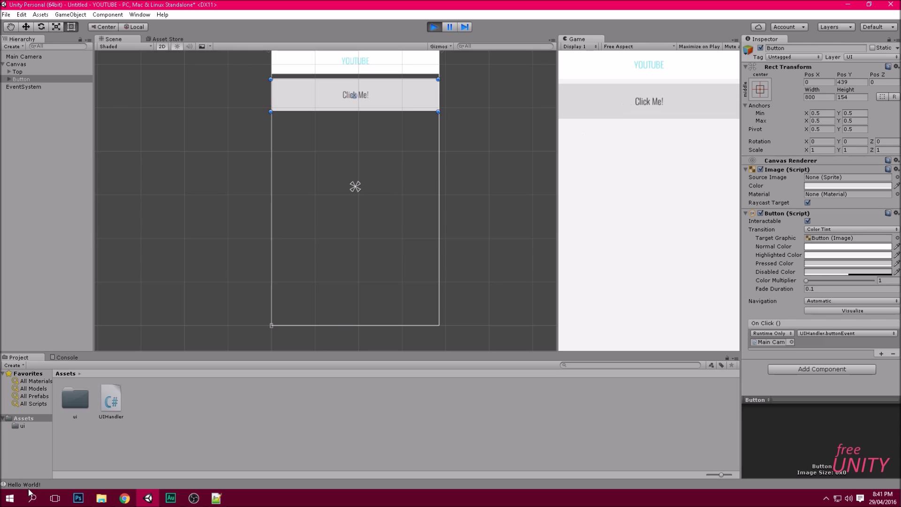
pyautogui.click(63, 358)
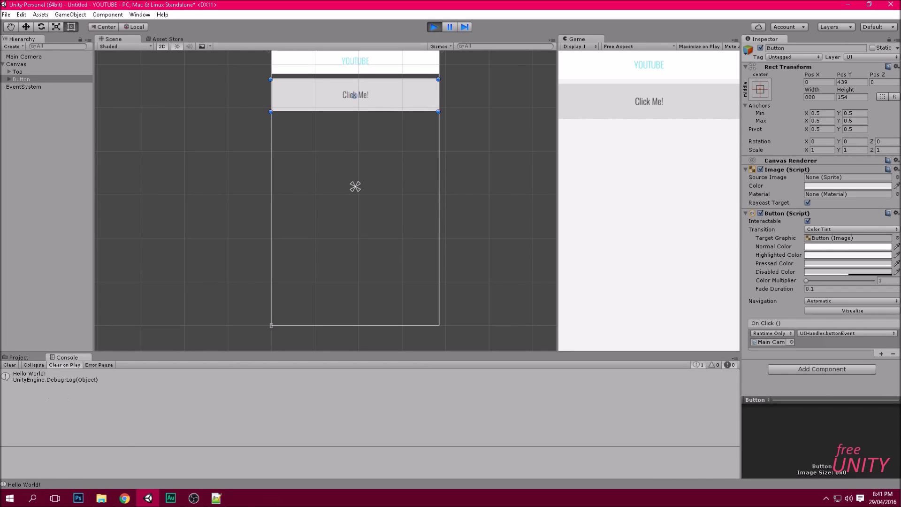
pyautogui.click(8, 365)
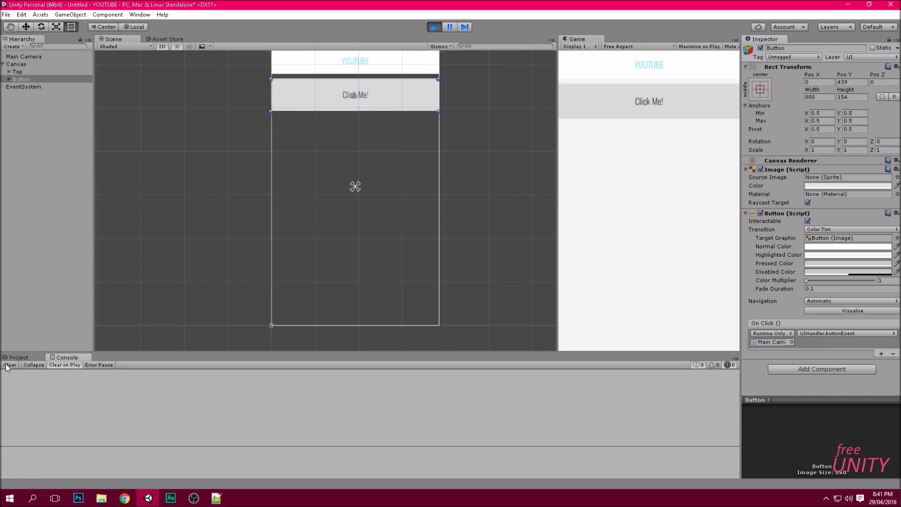
pyautogui.click(433, 29)
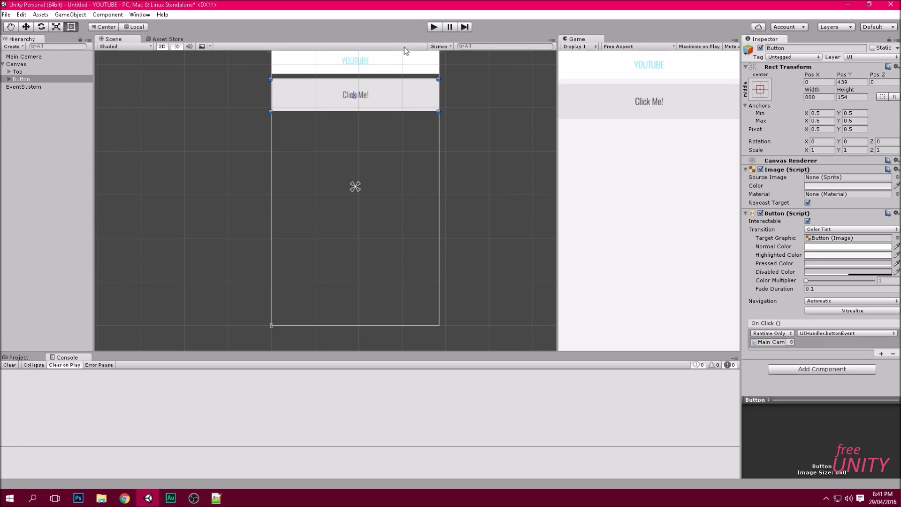
# - Create a Raw Image via GameObject > UI and move it to the canvas centre
pyautogui.click(70, 14)
pyautogui.moveTo(91, 90)
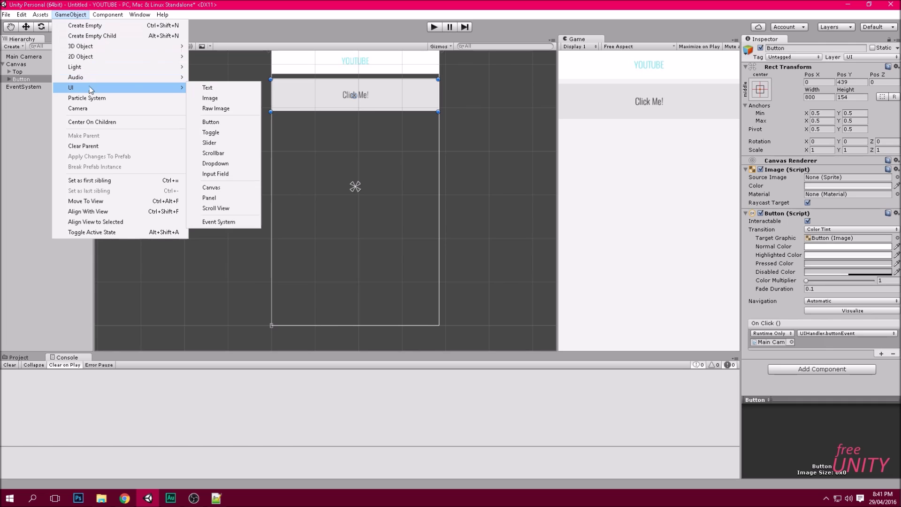
pyautogui.click(222, 108)
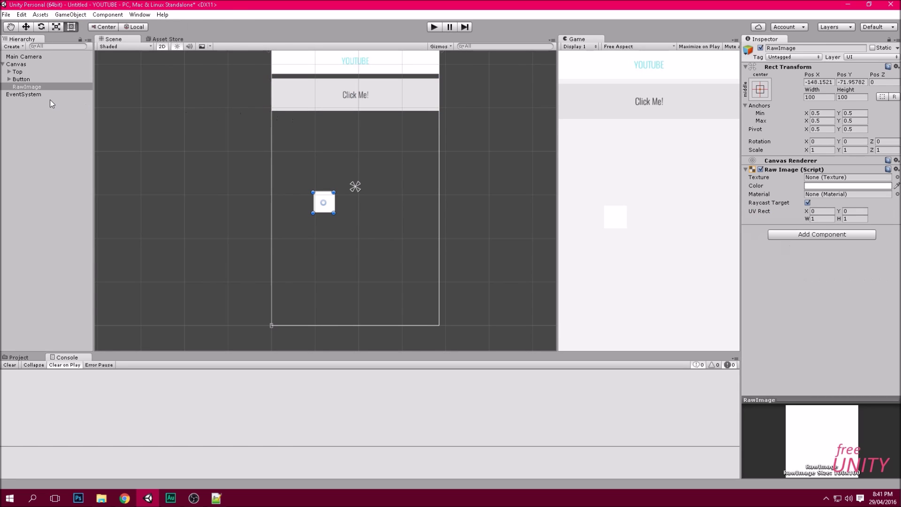
pyautogui.moveTo(332, 204); pyautogui.dragTo(363, 189)
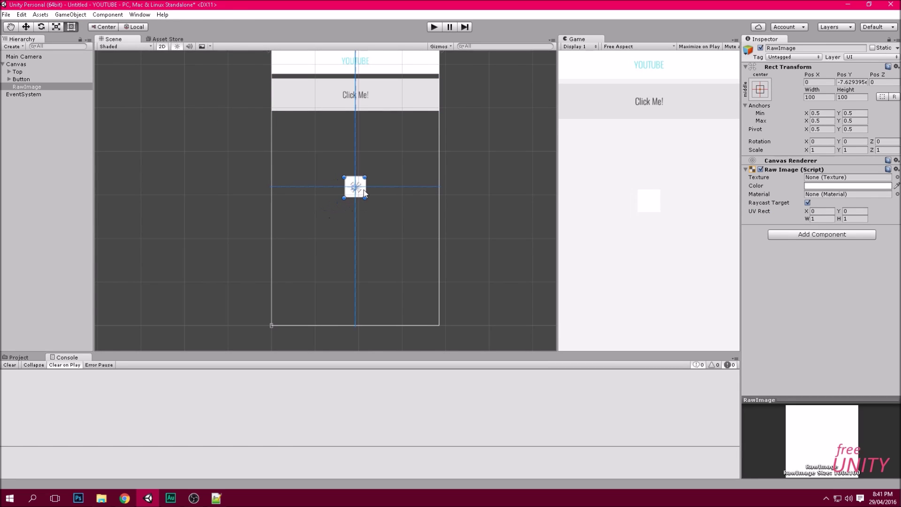
# - Set the Raw Image colour to bright green 00D732
pyautogui.click(889, 186)
pyautogui.click(94, 87)
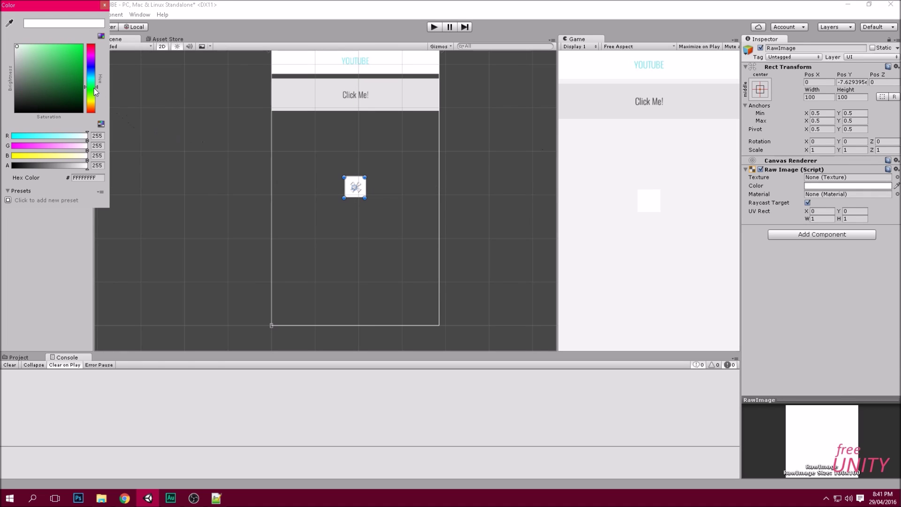
pyautogui.click(83, 57)
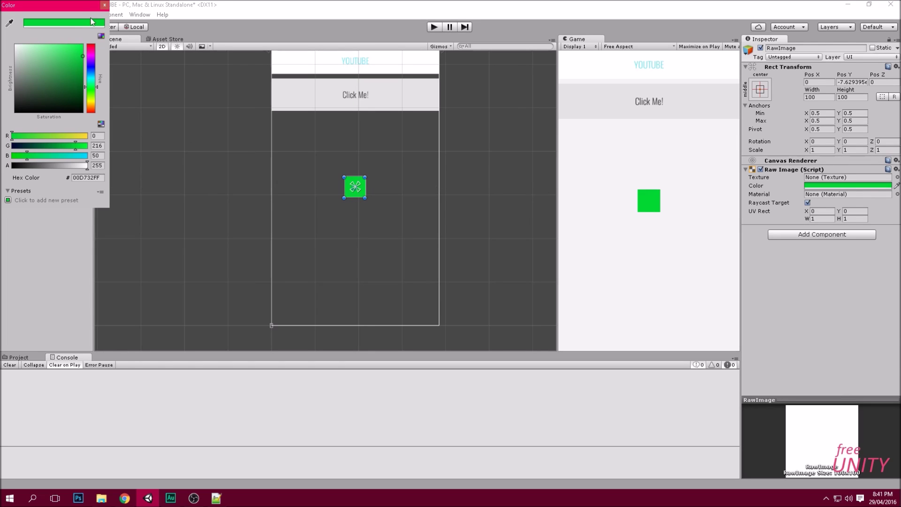
pyautogui.click(115, 10)
# - Declare a 'public GameObject img' field in UIHandler and save
pyautogui.click(217, 499)
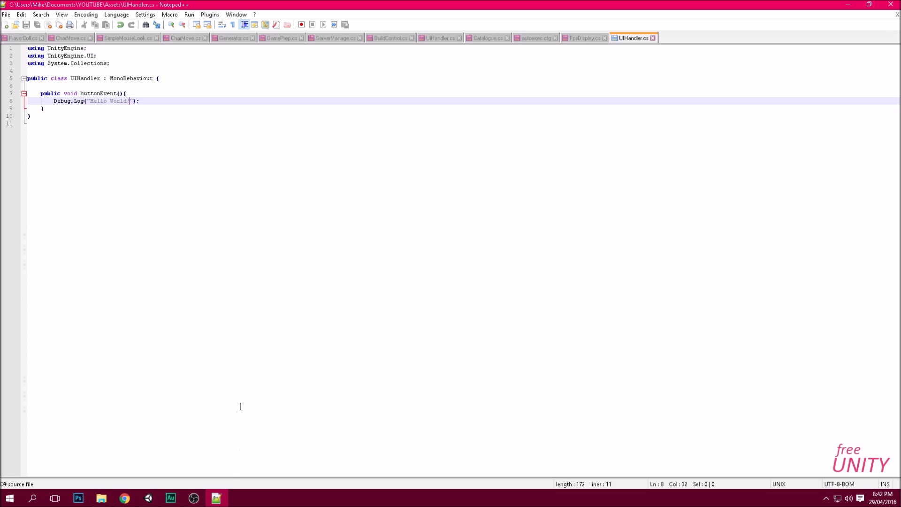
pyautogui.click(56, 86)
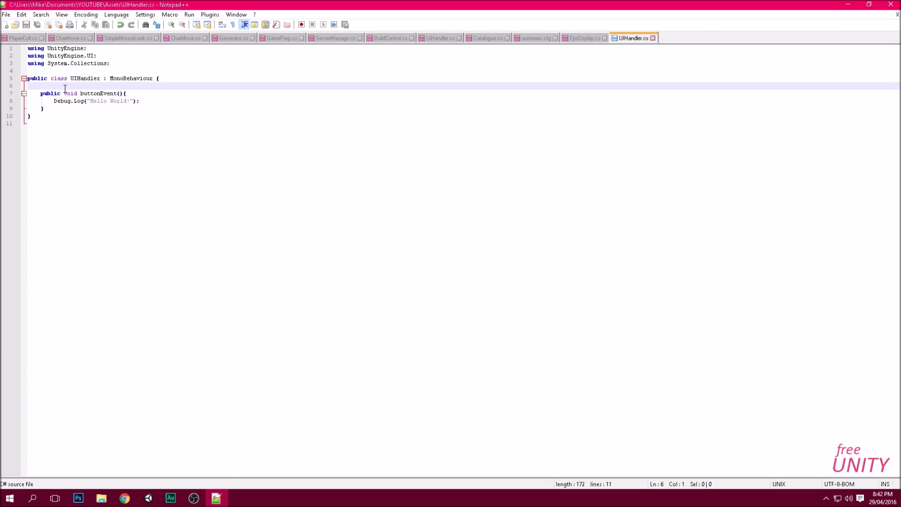
pyautogui.press('Tab')
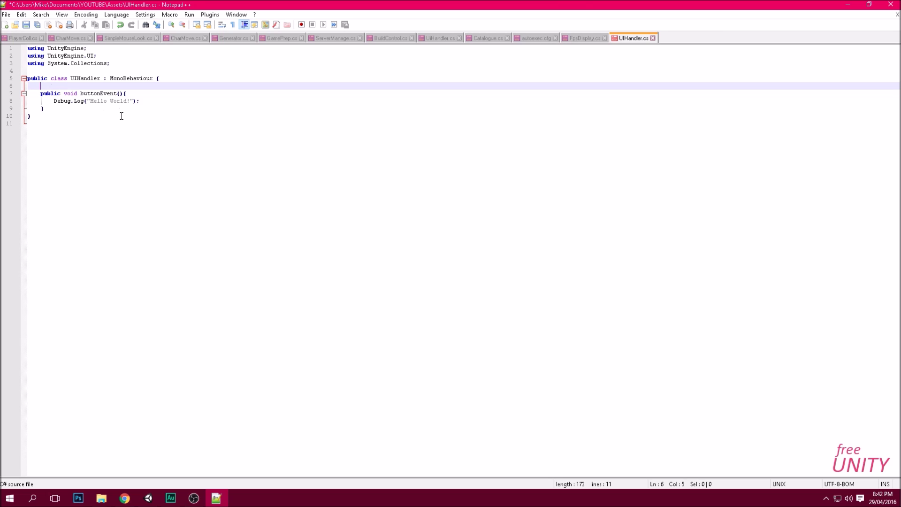
pyautogui.write('public GameObject img;')
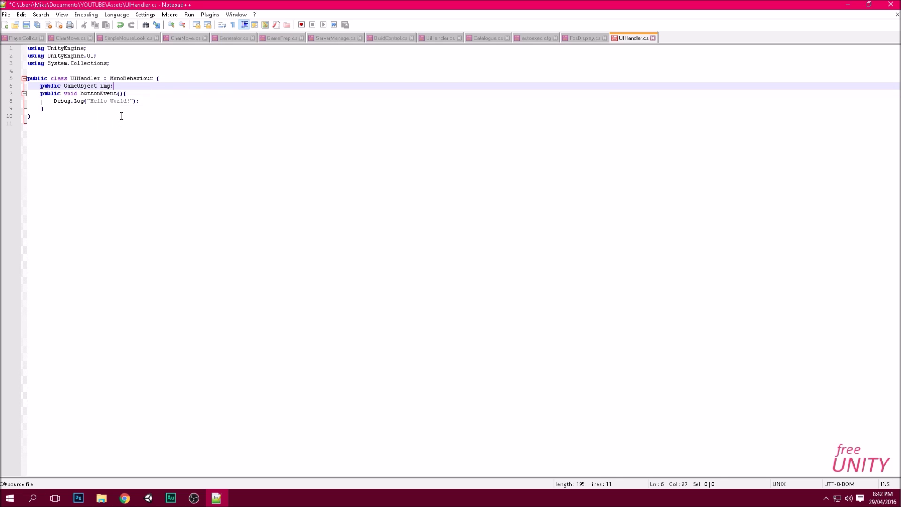
pyautogui.hotkey('ctrl', 's')
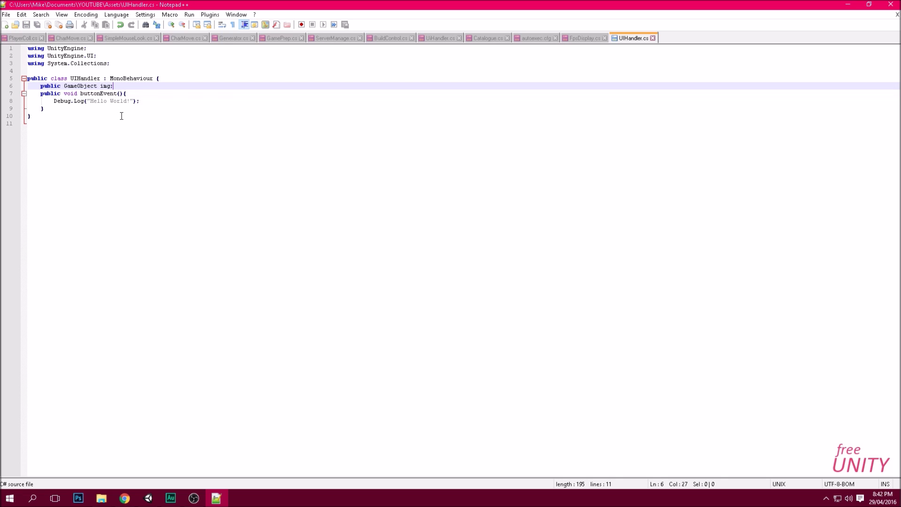
# - Add img.SetActive(false); inside buttonEvent and save the script
pyautogui.click(143, 92)
pyautogui.click(140, 86)
pyautogui.press('Return')
pyautogui.click(141, 101)
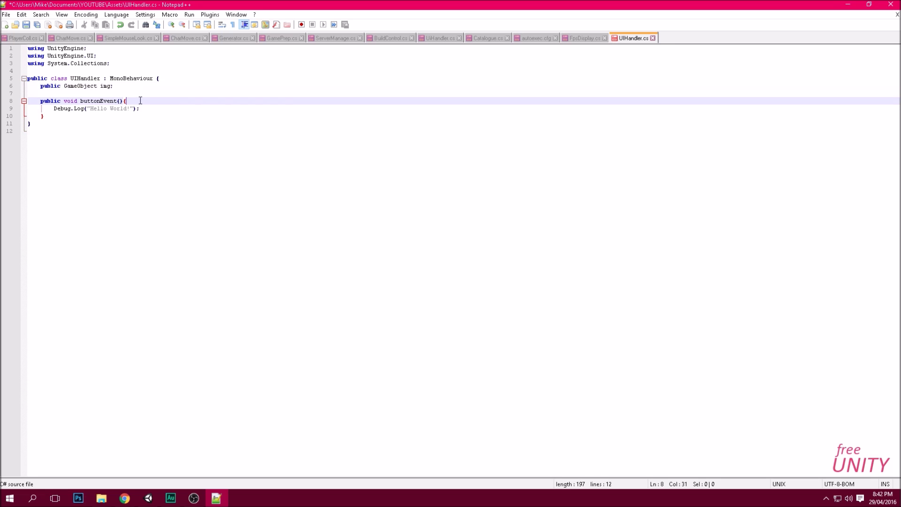
pyautogui.press('Return')
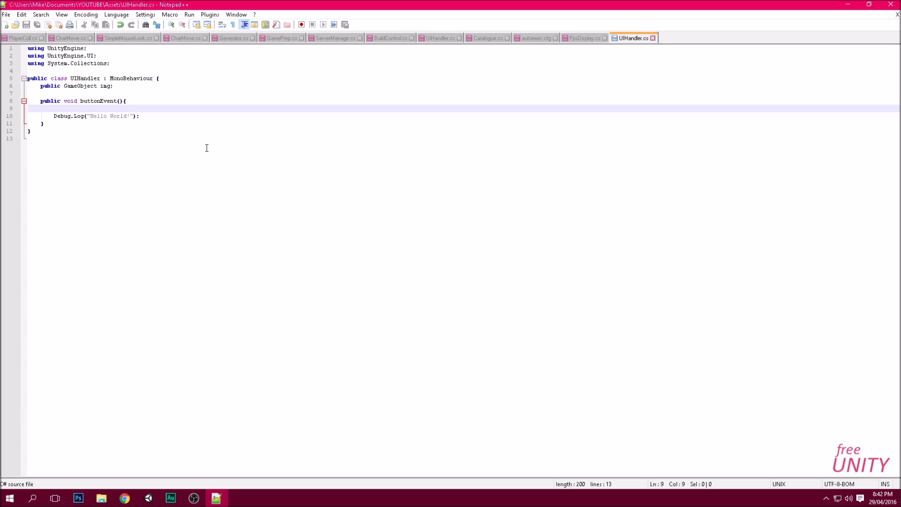
pyautogui.write('img.Set')
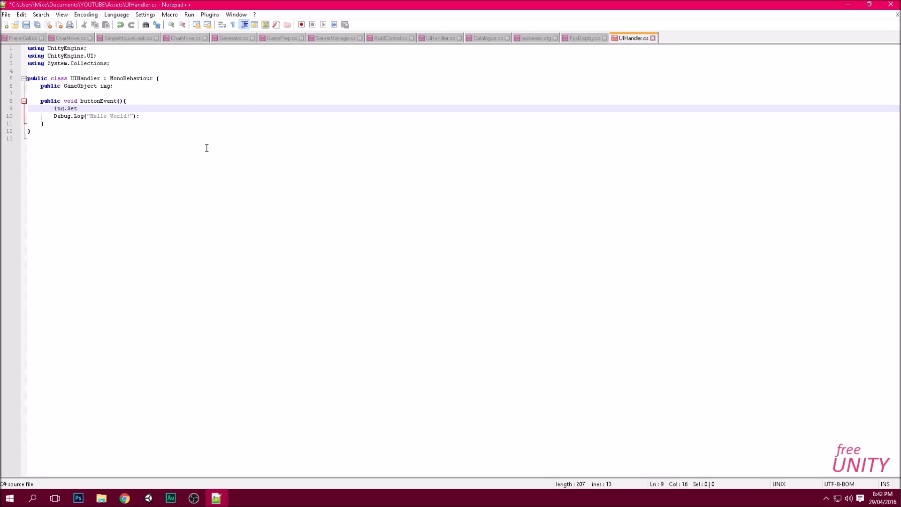
pyautogui.write('Active(false);')
pyautogui.press('Left')
pyautogui.press('Left')
pyautogui.write('false')
pyautogui.hotkey('ctrl', 's')
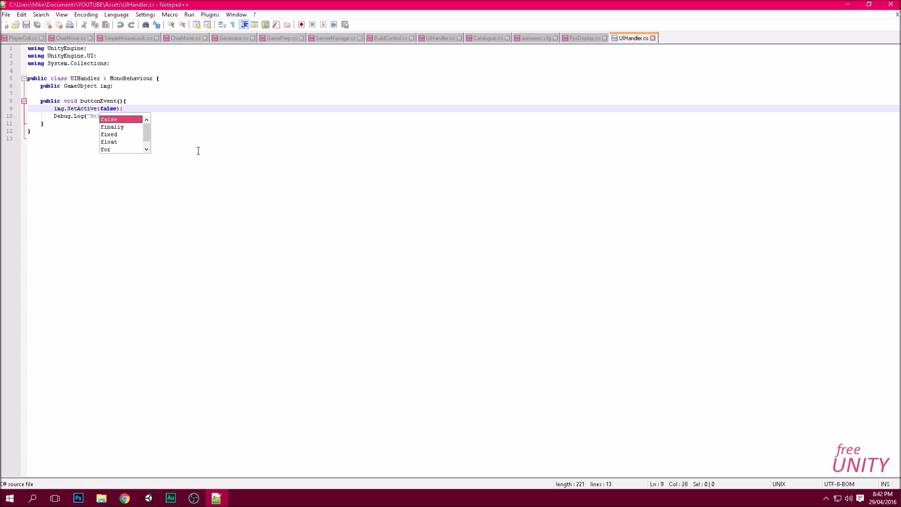
pyautogui.click(138, 106)
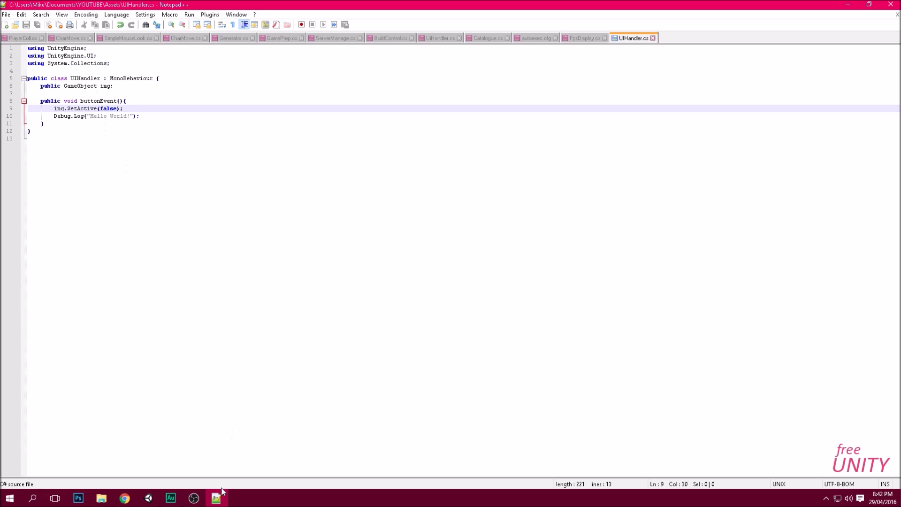
# - Assign RawImage to the Img field of Main Camera's UI Handler component
pyautogui.click(216, 498)
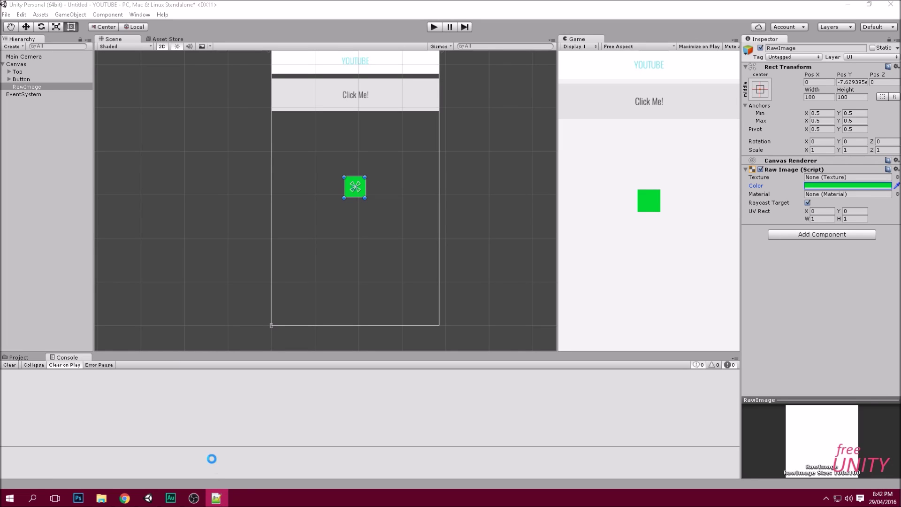
pyautogui.click(35, 57)
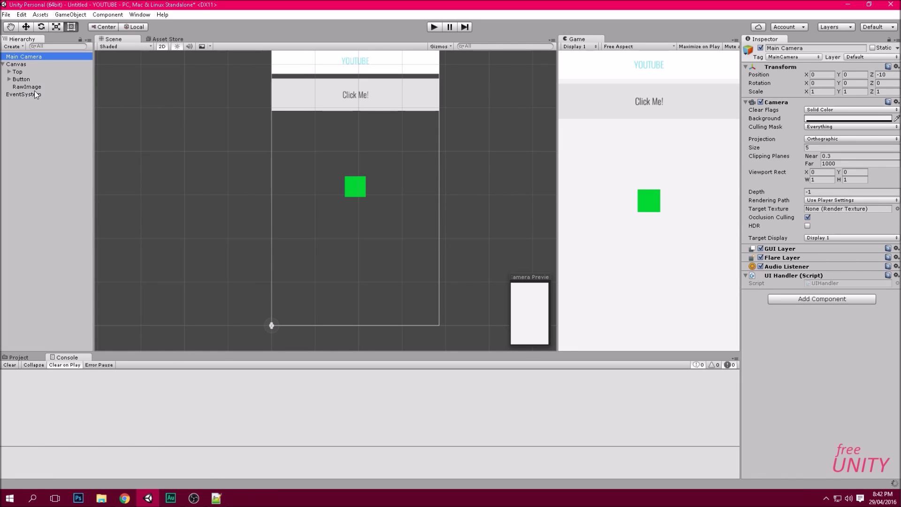
pyautogui.click(30, 87)
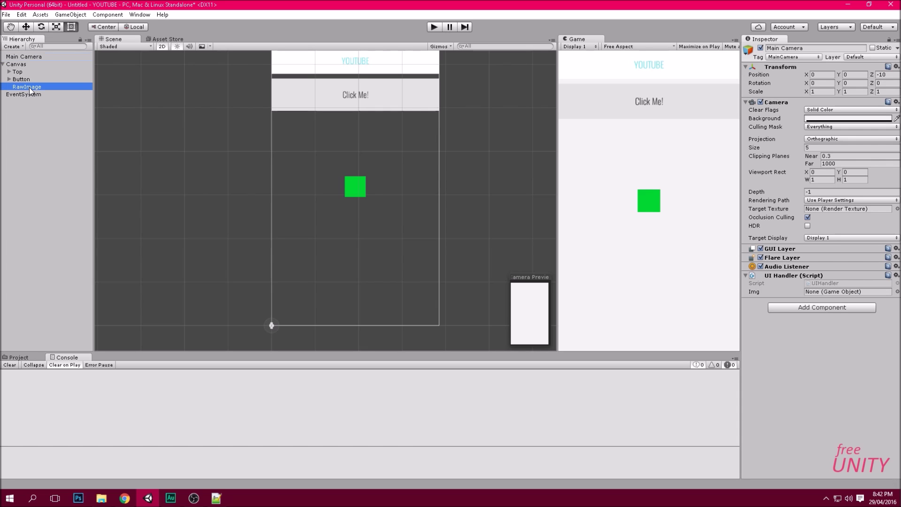
pyautogui.moveTo(29, 87); pyautogui.dragTo(834, 294)
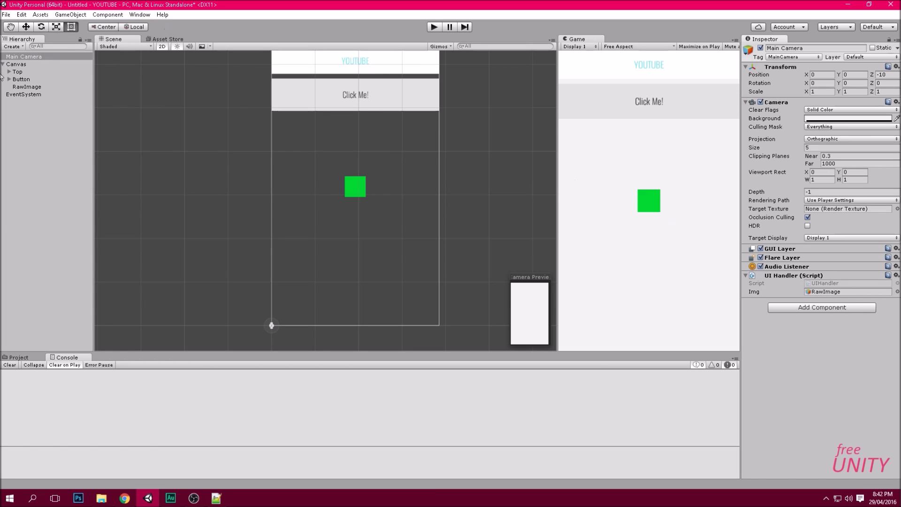
# - Play the game and click Click Me! to confirm the green square disappears, then stop
pyautogui.click(435, 27)
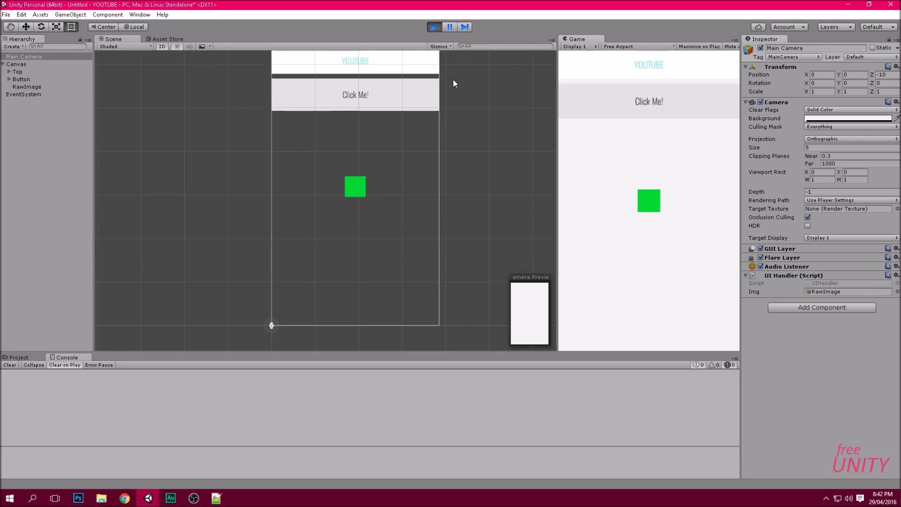
pyautogui.click(634, 107)
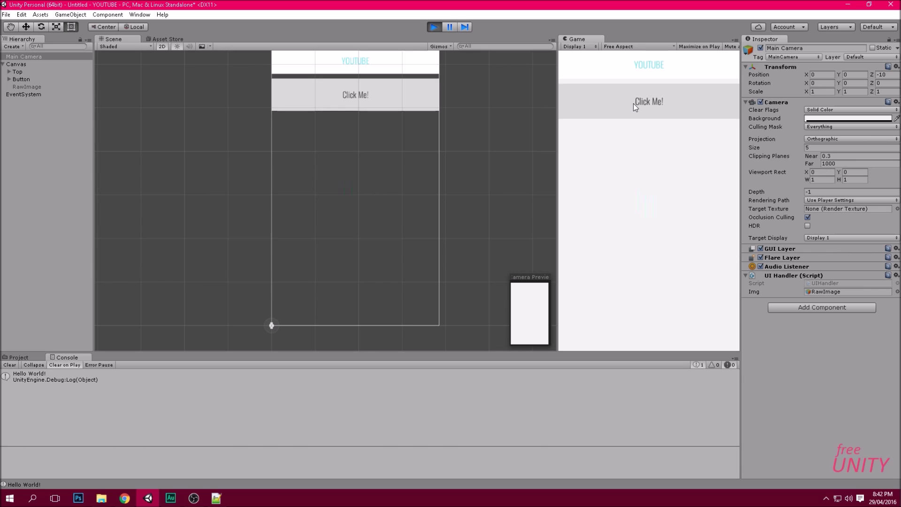
pyautogui.click(635, 106)
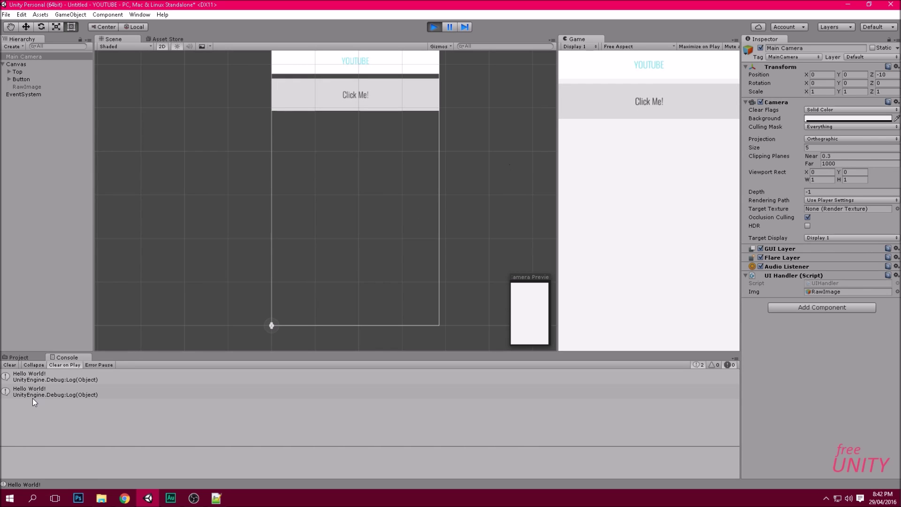
pyautogui.click(435, 27)
# - Remove the Hello World log line and wrap the SetActive call in an if on img.active
pyautogui.click(216, 498)
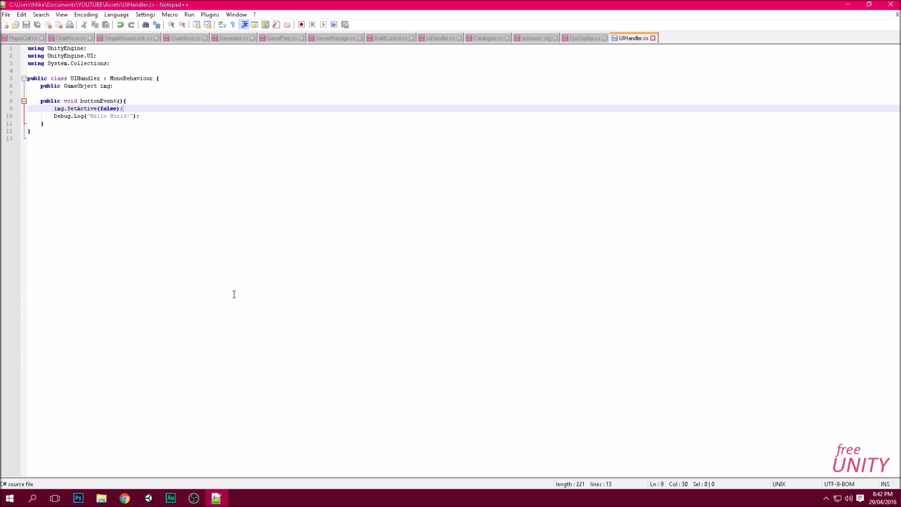
pyautogui.moveTo(155, 116); pyautogui.dragTo(19, 117)
pyautogui.press('BackSpace')
pyautogui.press('BackSpace')
pyautogui.press('Up')
pyautogui.press('End')
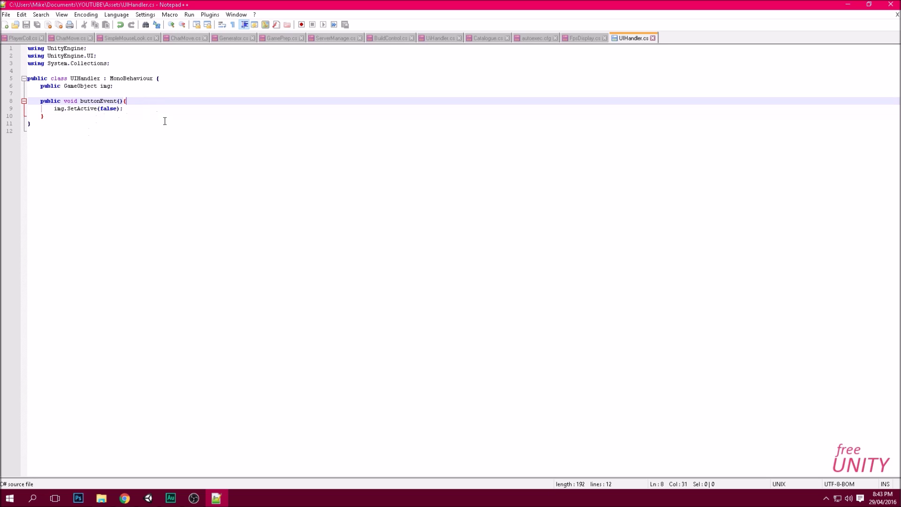
pyautogui.press('Return')
pyautogui.write('if')
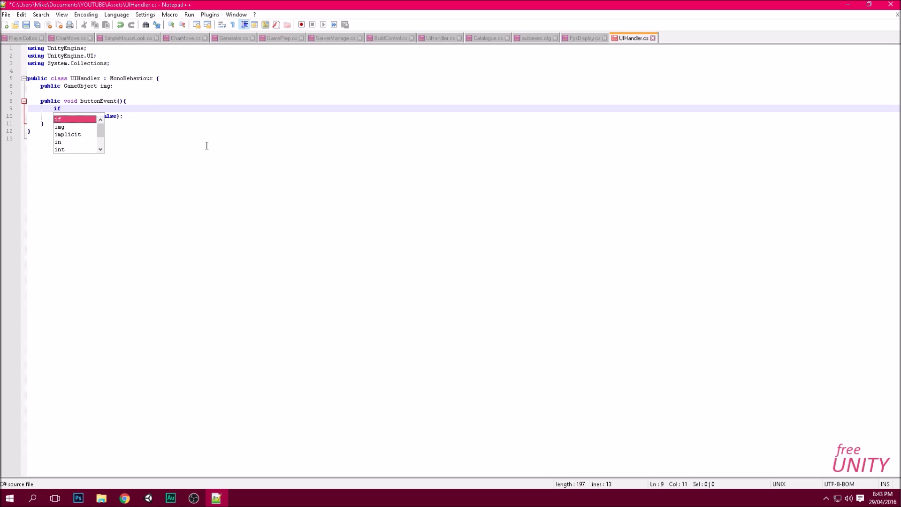
pyautogui.write('()img.activ')
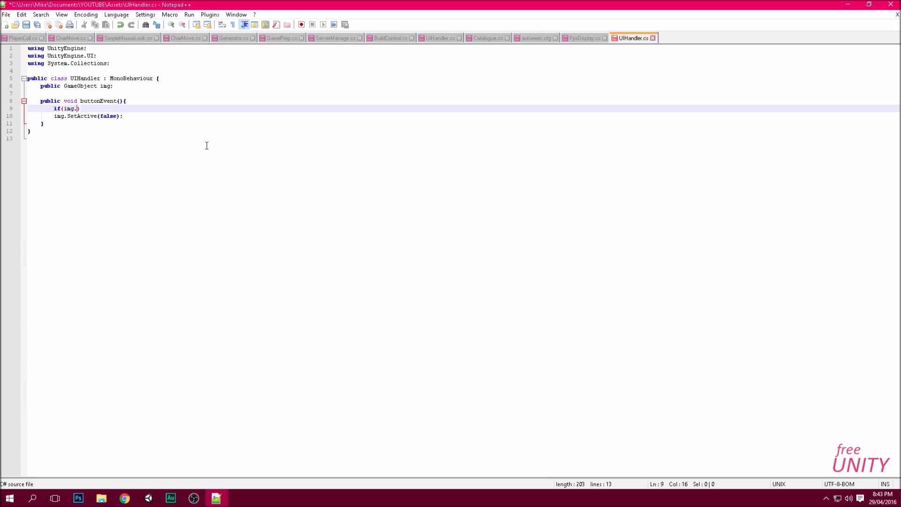
pyautogui.write('e')
pyautogui.hotkey('ctrl', 's')
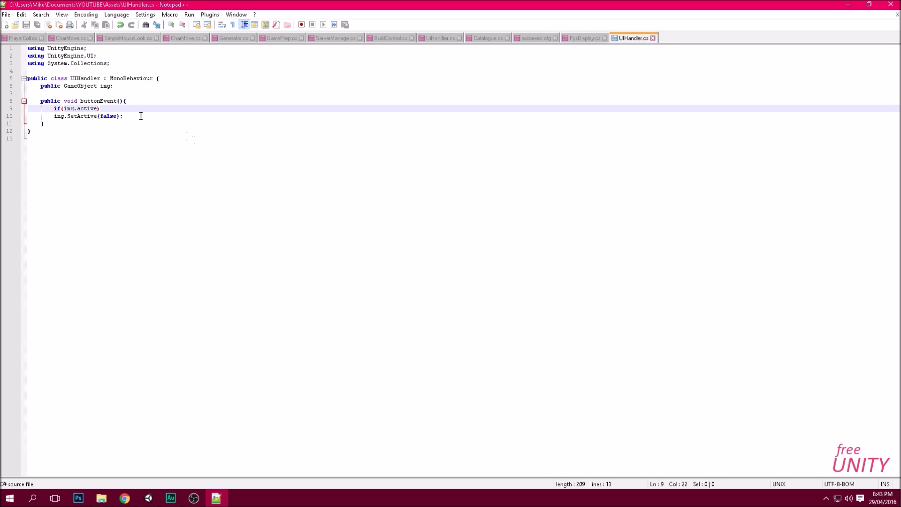
# - Add an else branch calling img.SetActive(true); and save the script
pyautogui.click(130, 116)
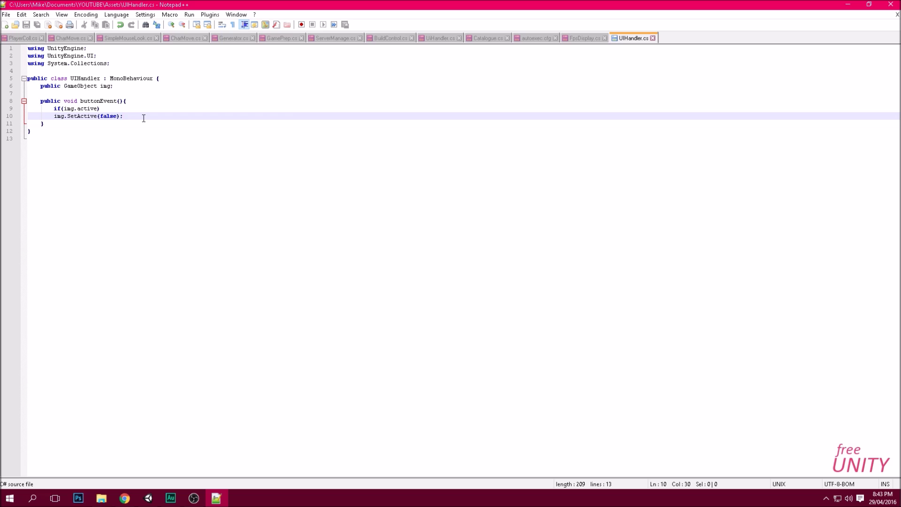
pyautogui.press('Return')
pyautogui.press('BackSpace')
pyautogui.write('els')
pyautogui.press('Return')
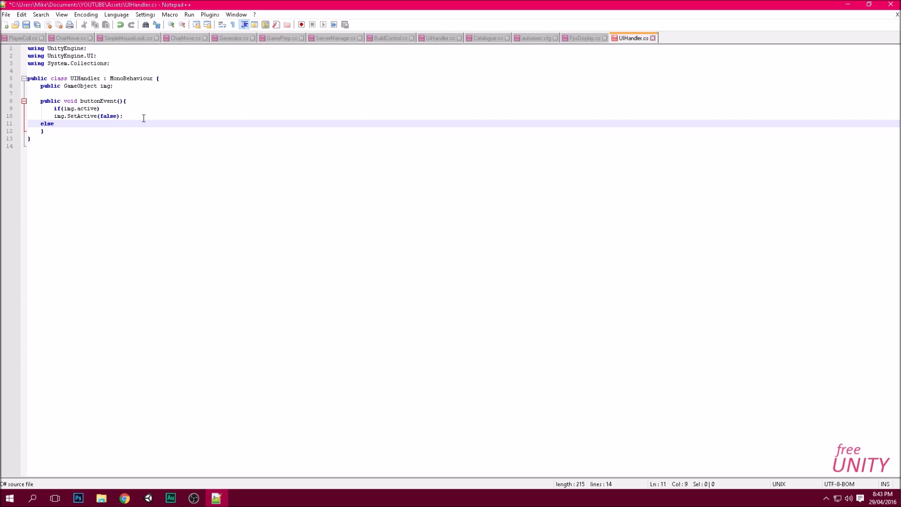
pyautogui.press('Return')
pyautogui.press('Tab')
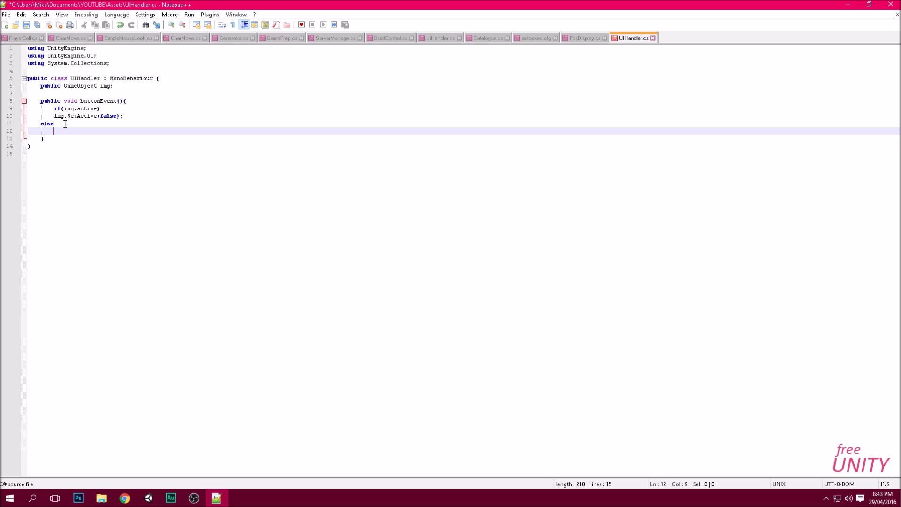
pyautogui.moveTo(55, 116); pyautogui.dragTo(160, 119)
pyautogui.hotkey('ctrl', 'c')
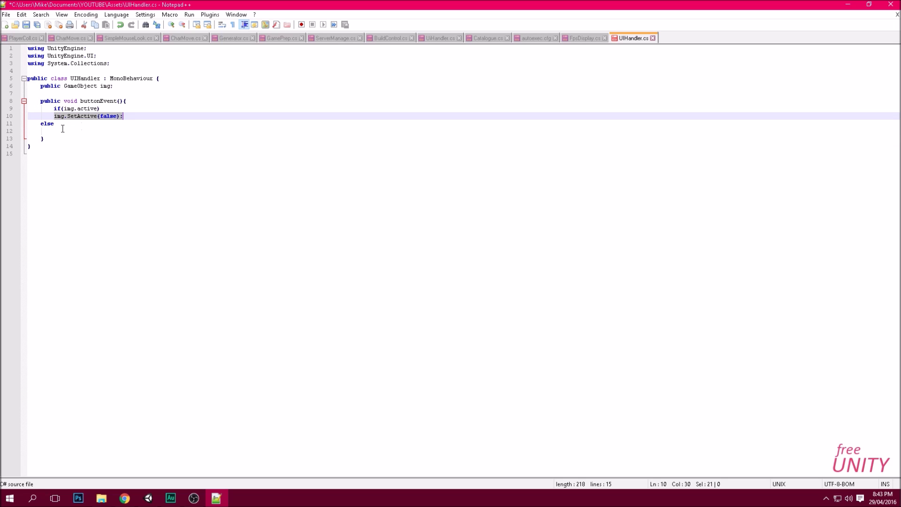
pyautogui.click(62, 129)
pyautogui.hotkey('ctrl', 'v')
pyautogui.moveTo(100, 131); pyautogui.dragTo(118, 130)
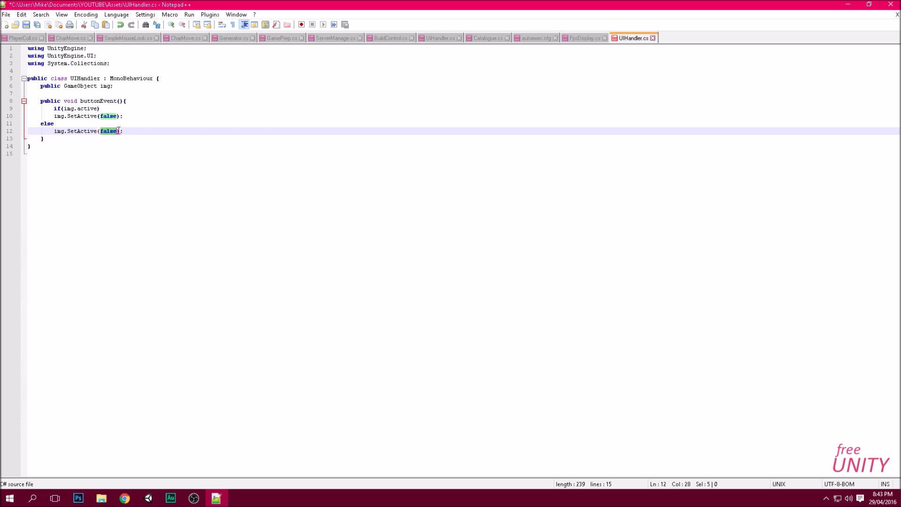
pyautogui.write('true')
pyautogui.hotkey('ctrl', 's')
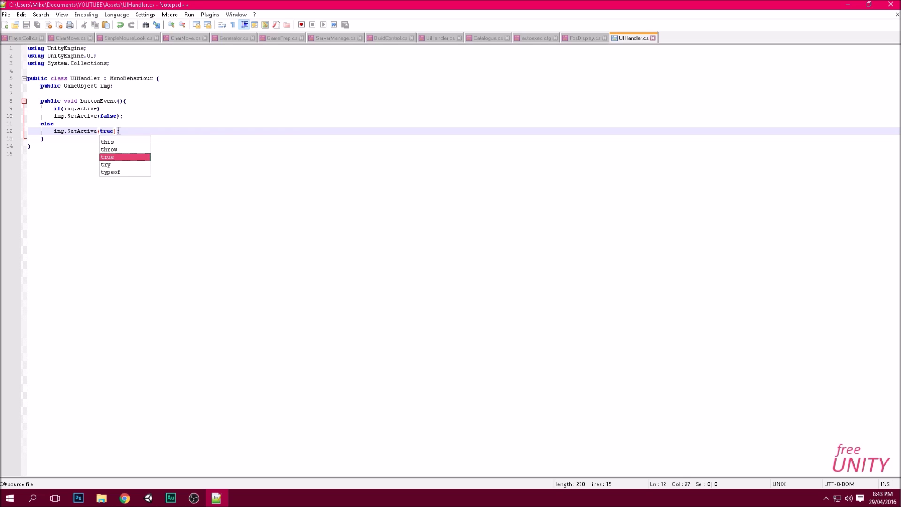
pyautogui.click(131, 128)
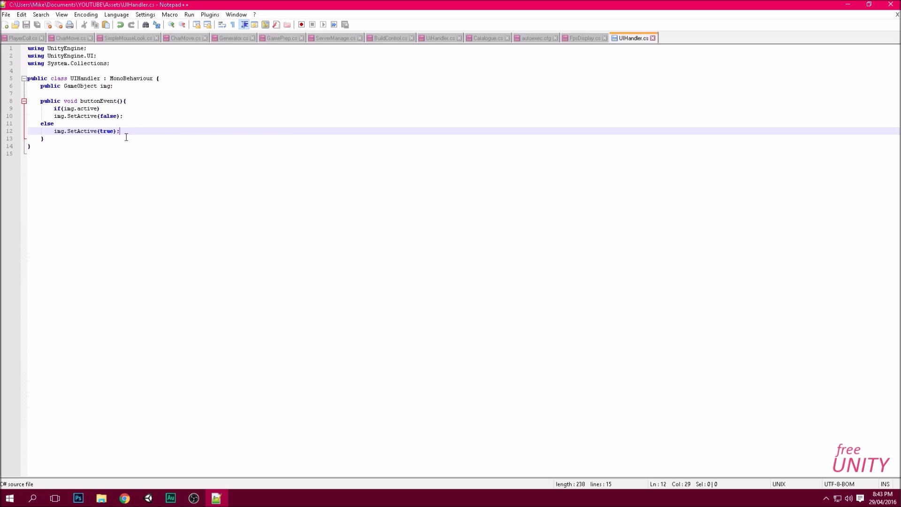
pyautogui.click(149, 498)
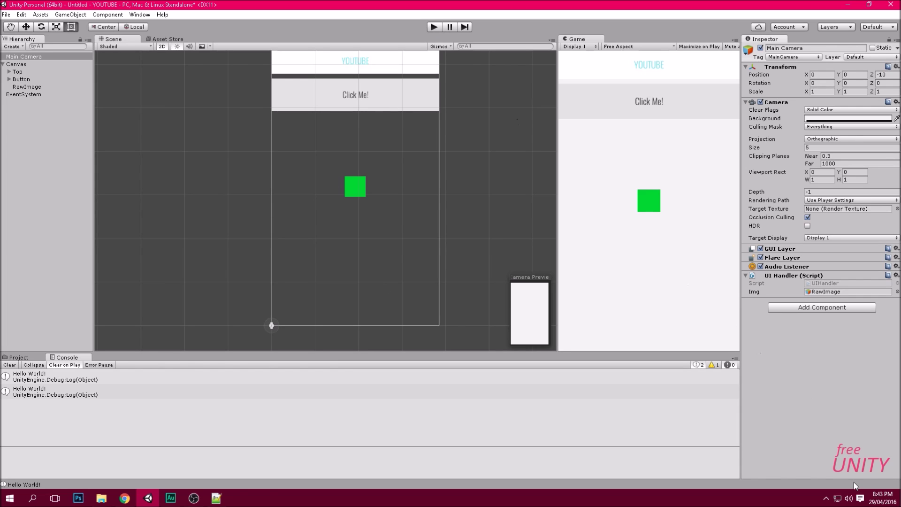
# - Play the game, click Click Me! eleven times to toggle the green square, then stop
pyautogui.click(434, 27)
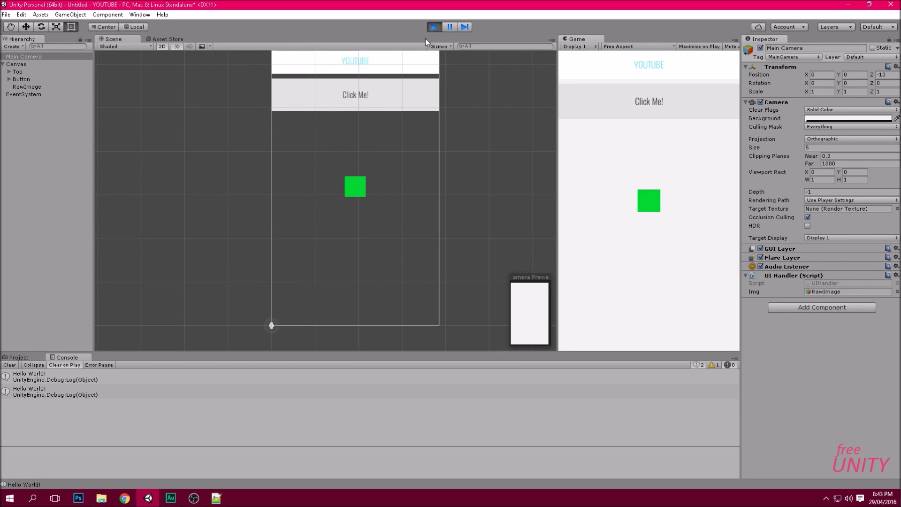
pyautogui.click(629, 106)
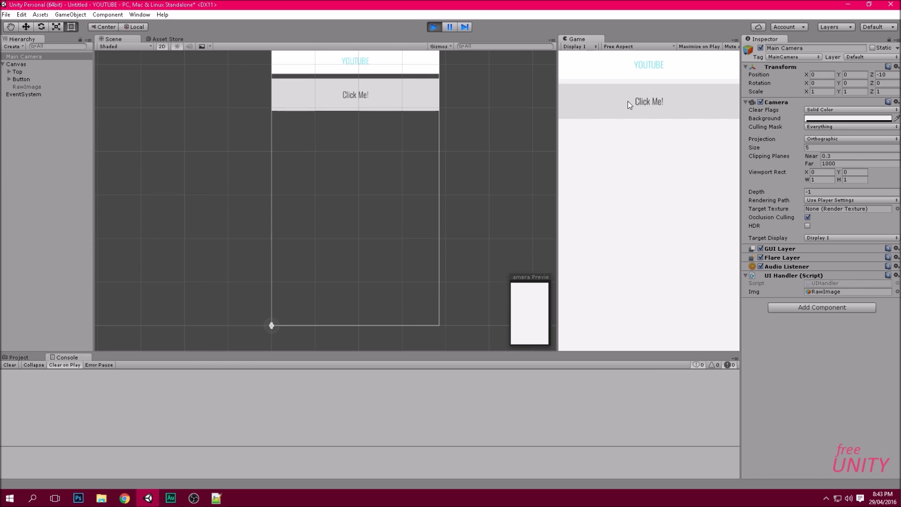
pyautogui.click(629, 105)
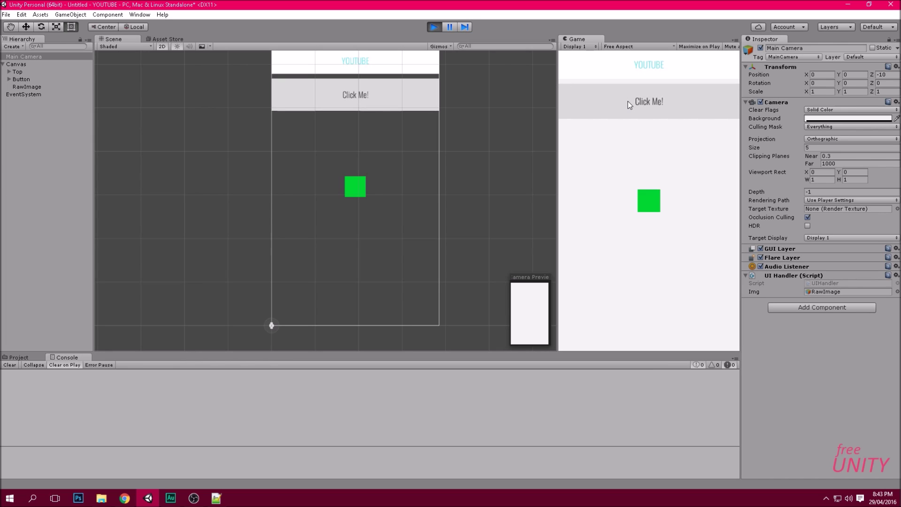
pyautogui.click(630, 105)
pyautogui.click(629, 105)
pyautogui.click(630, 105)
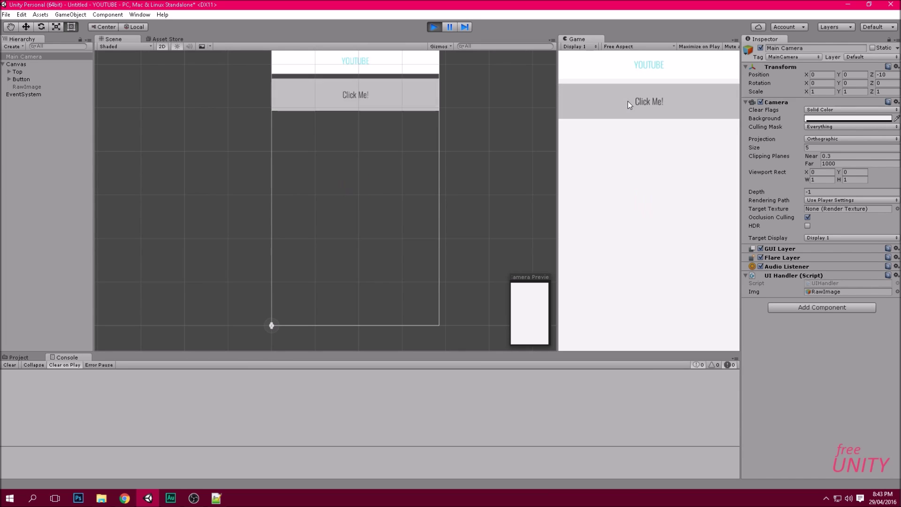
pyautogui.click(629, 105)
pyautogui.click(629, 105)
pyautogui.click(630, 105)
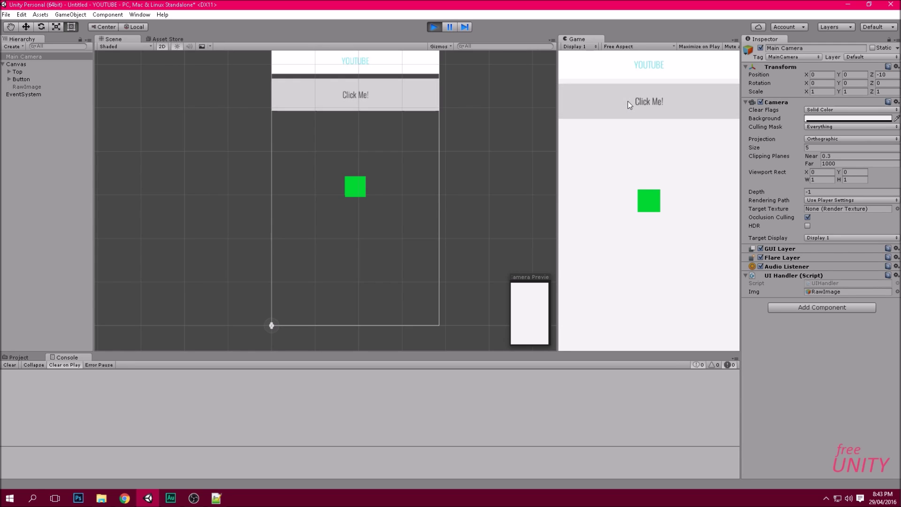
pyautogui.click(630, 105)
pyautogui.click(630, 105)
pyautogui.click(630, 106)
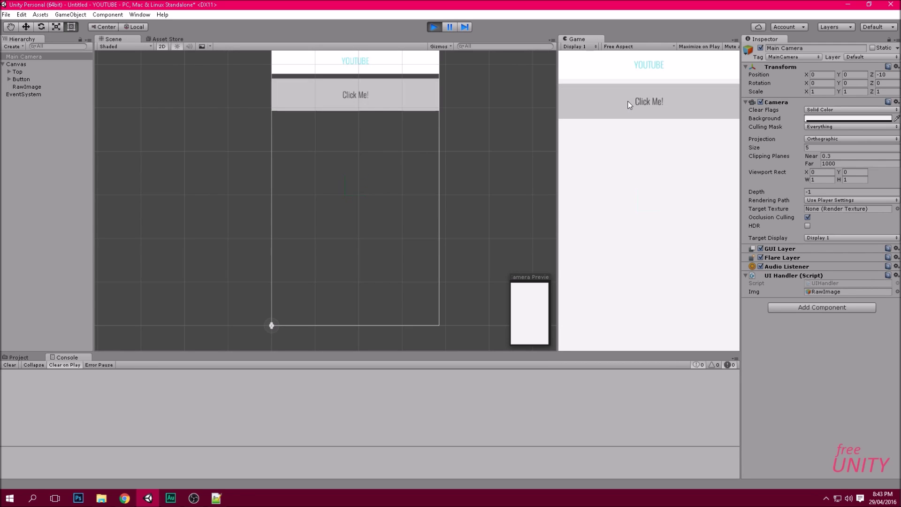
pyautogui.click(629, 105)
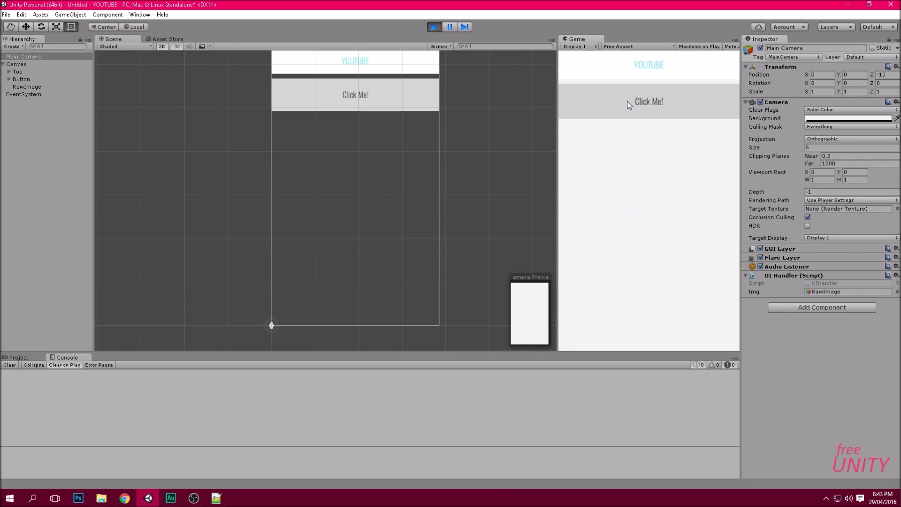
pyautogui.click(434, 27)
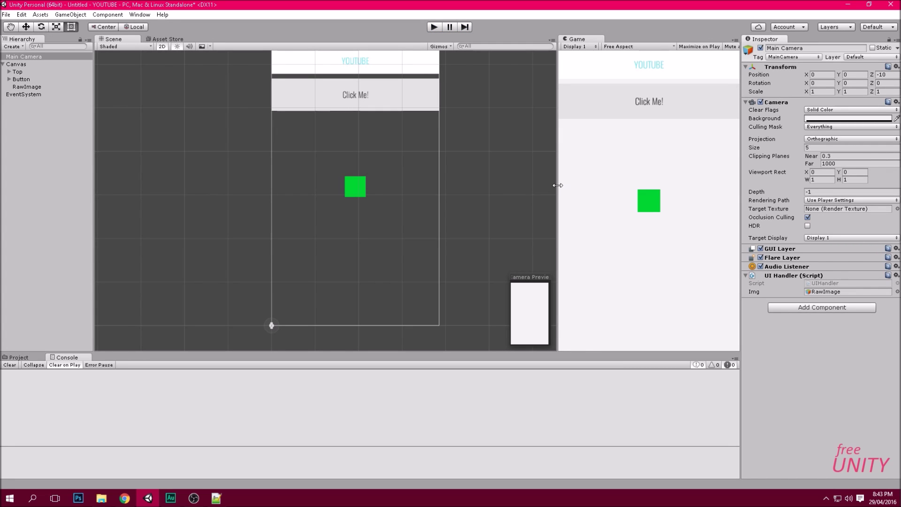
pyautogui.moveTo(557, 185)
pyautogui.mouseDown()
pyautogui.moveTo(597, 189)
pyautogui.moveTo(544, 192)
pyautogui.moveTo(553, 192)
pyautogui.mouseUp()
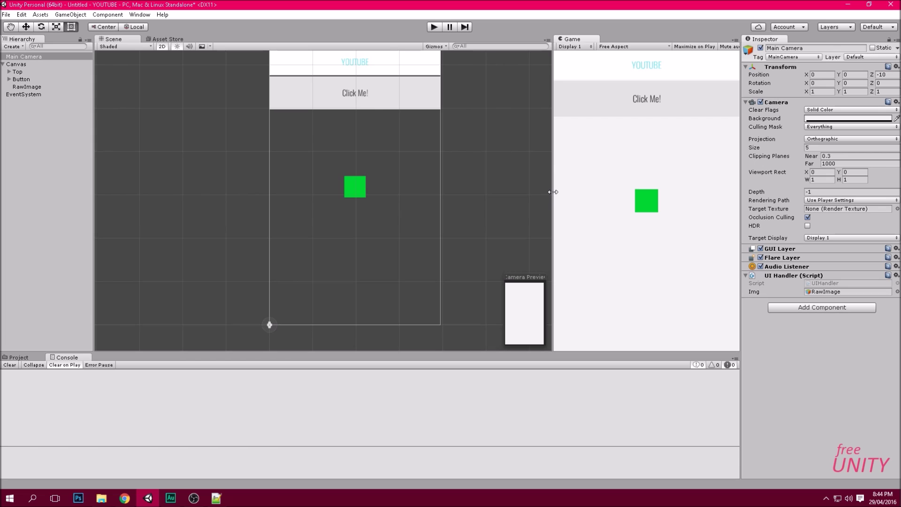
pyautogui.moveTo(552, 190); pyautogui.dragTo(557, 190)
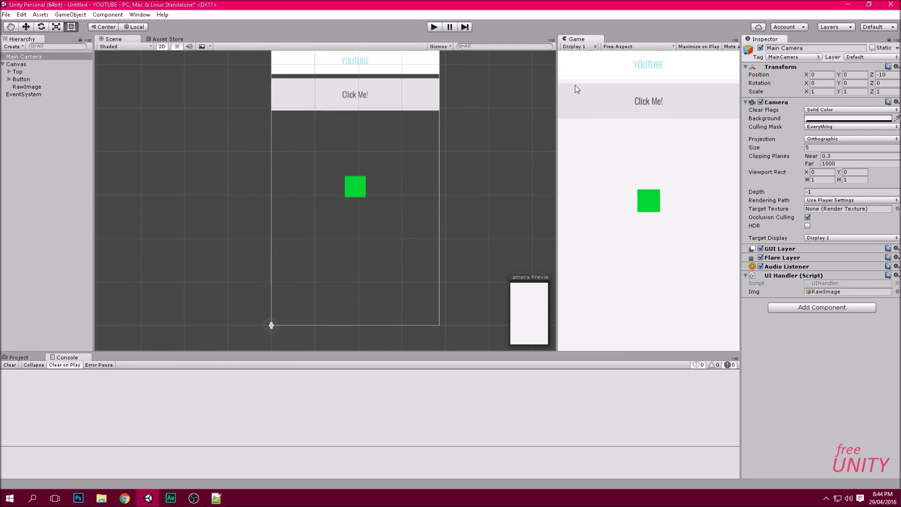